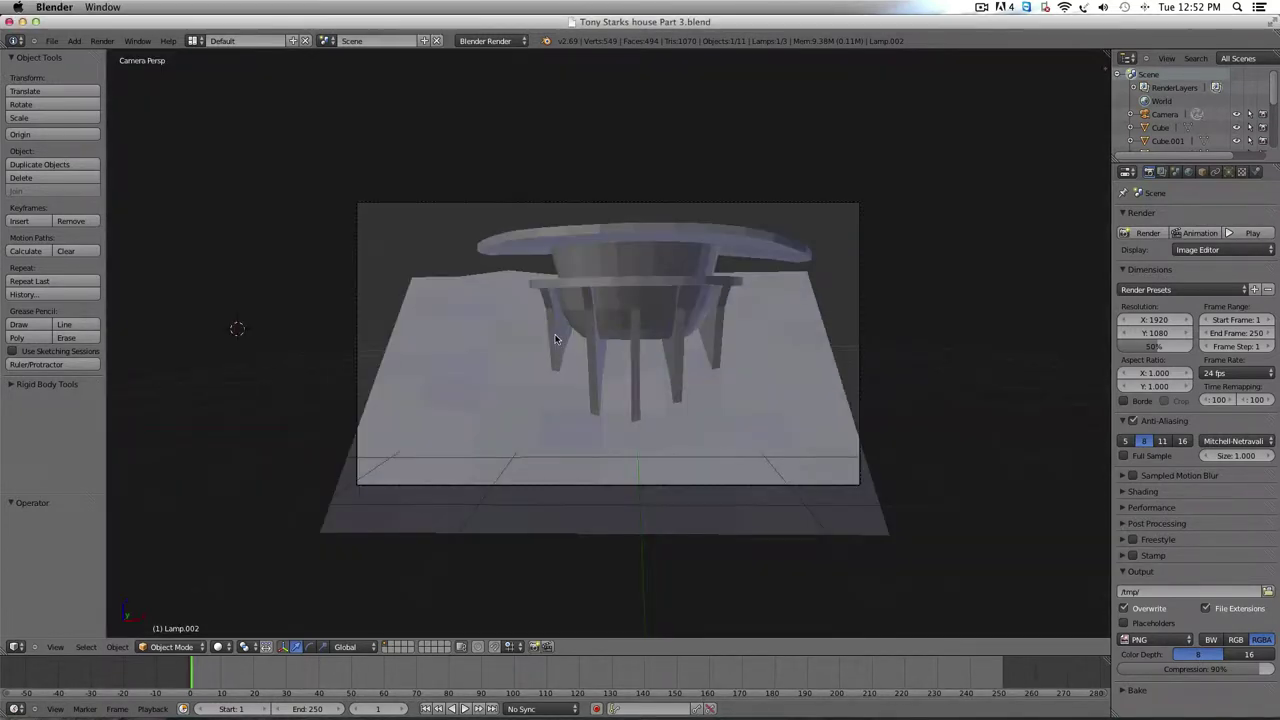
Unwrap all faces of the outermost support leg beneath the house using Lightmap Pack with its default settings
middle_drag(556, 339, 430, 335)
right_click(527, 334)
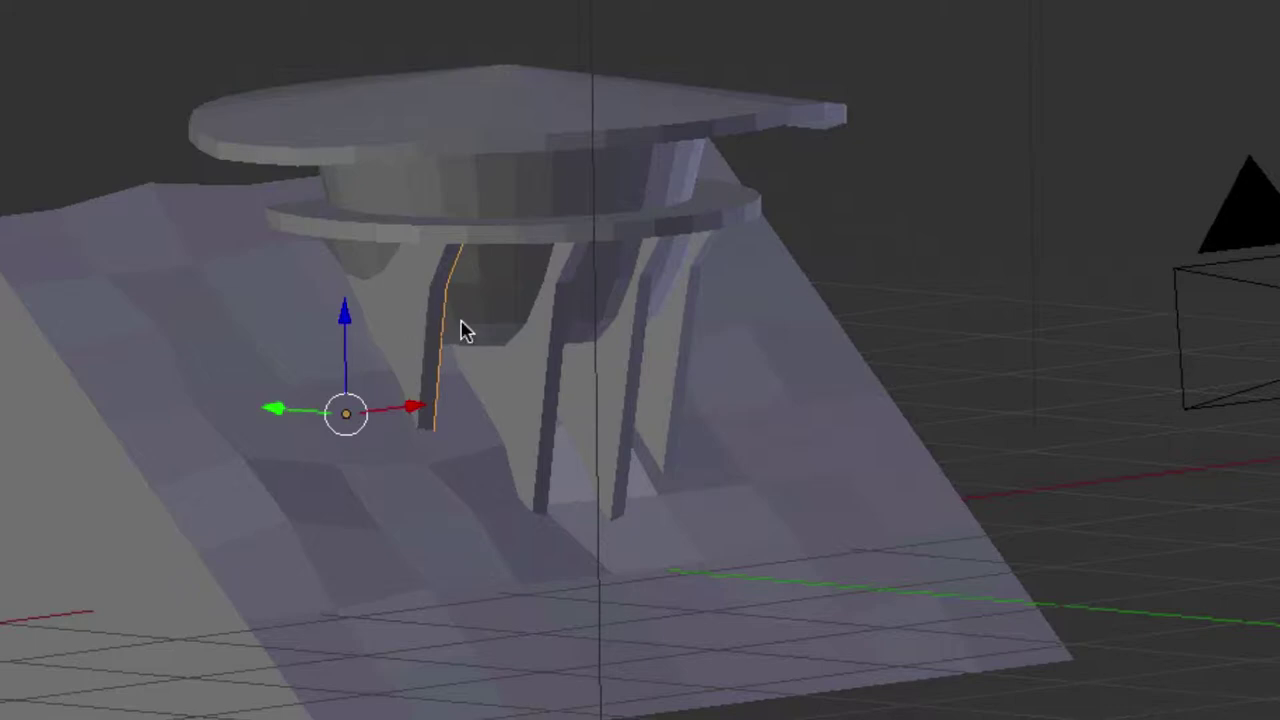
key(Tab)
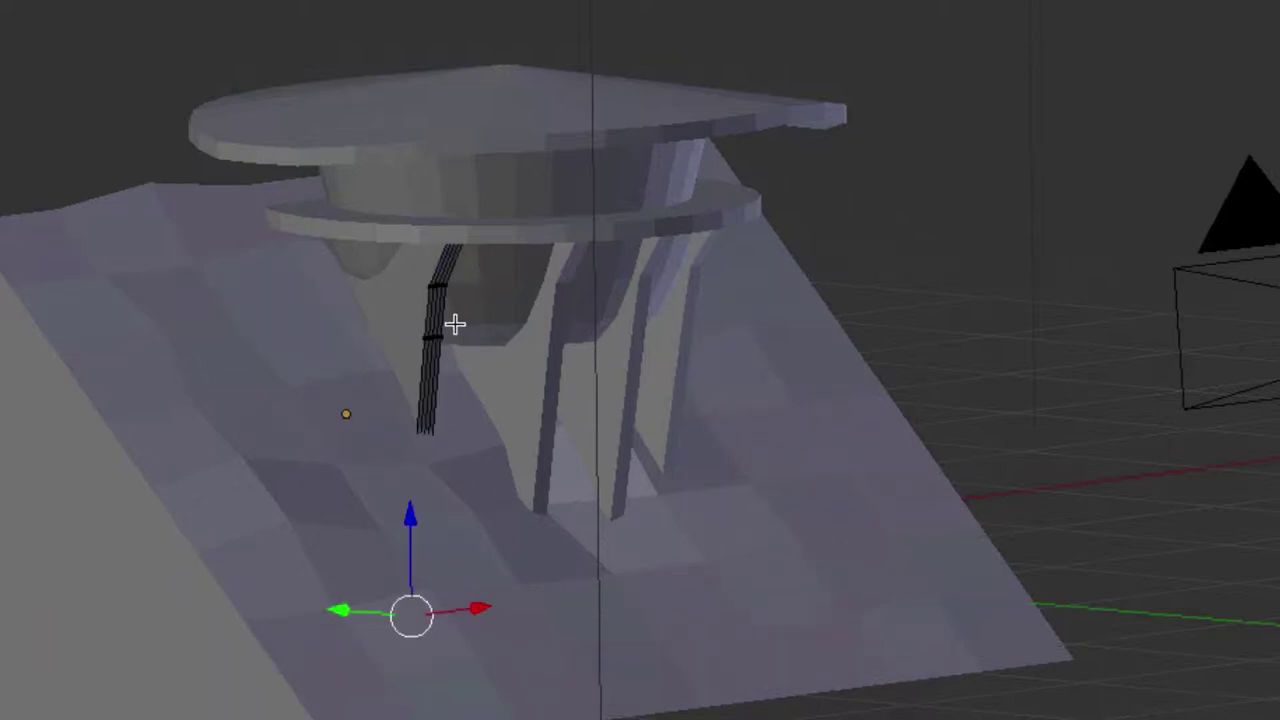
key(a)
key(a)
middle_drag(447, 348, 431, 342)
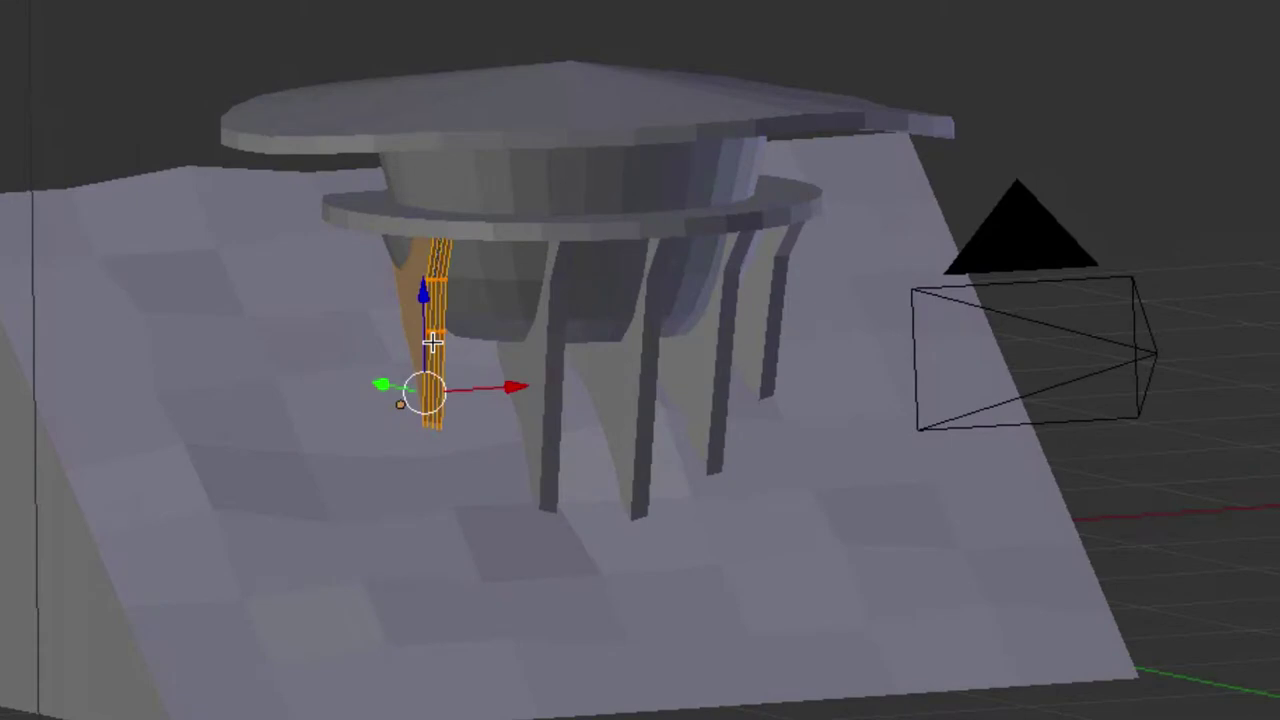
key(u)
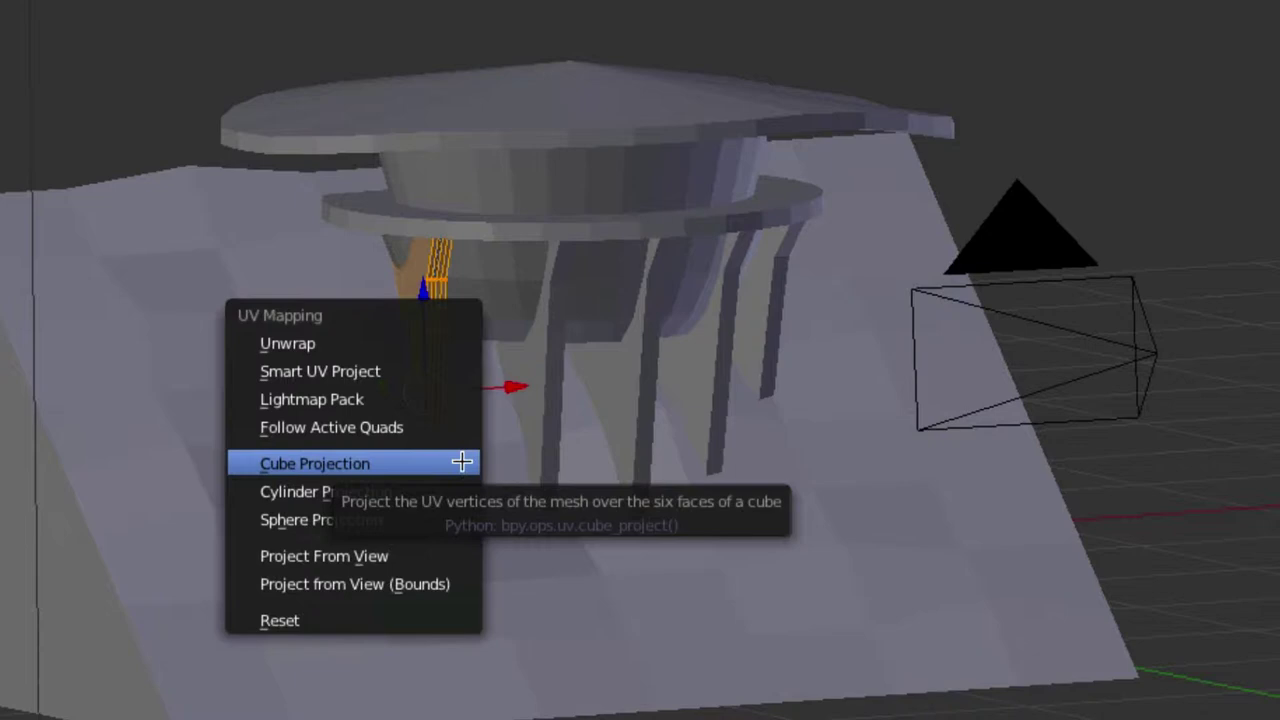
click(404, 400)
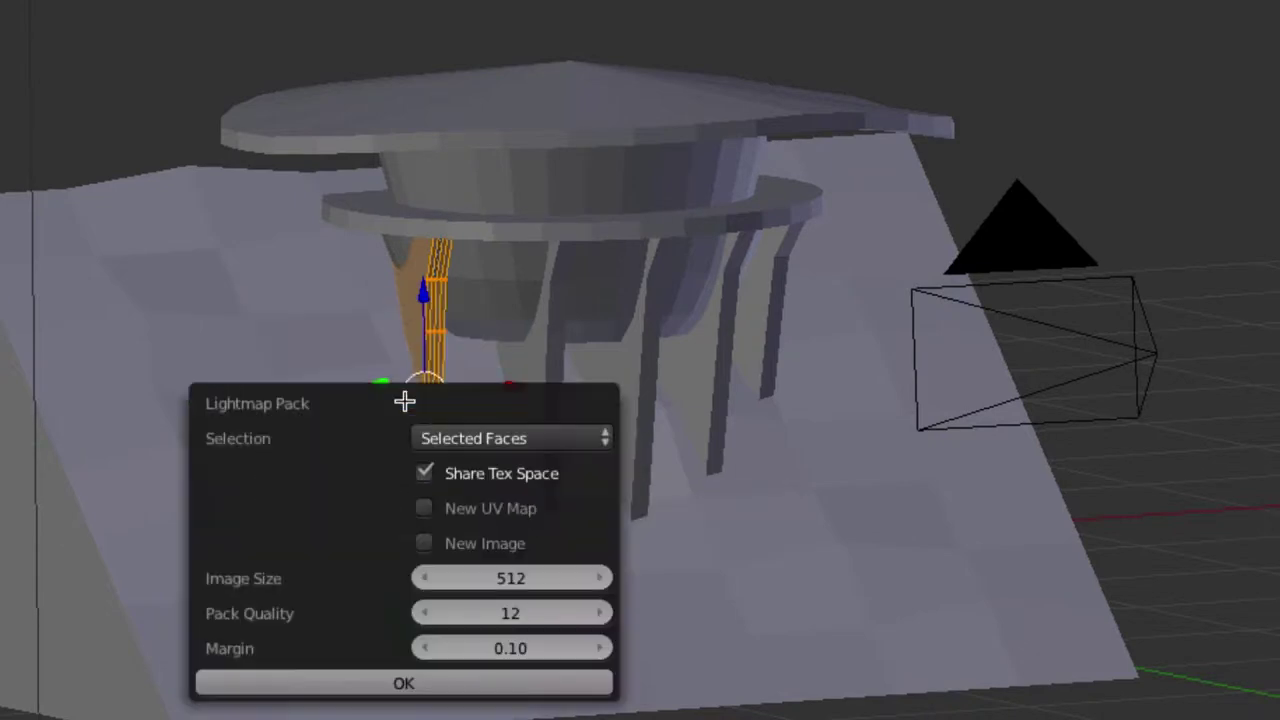
click(407, 684)
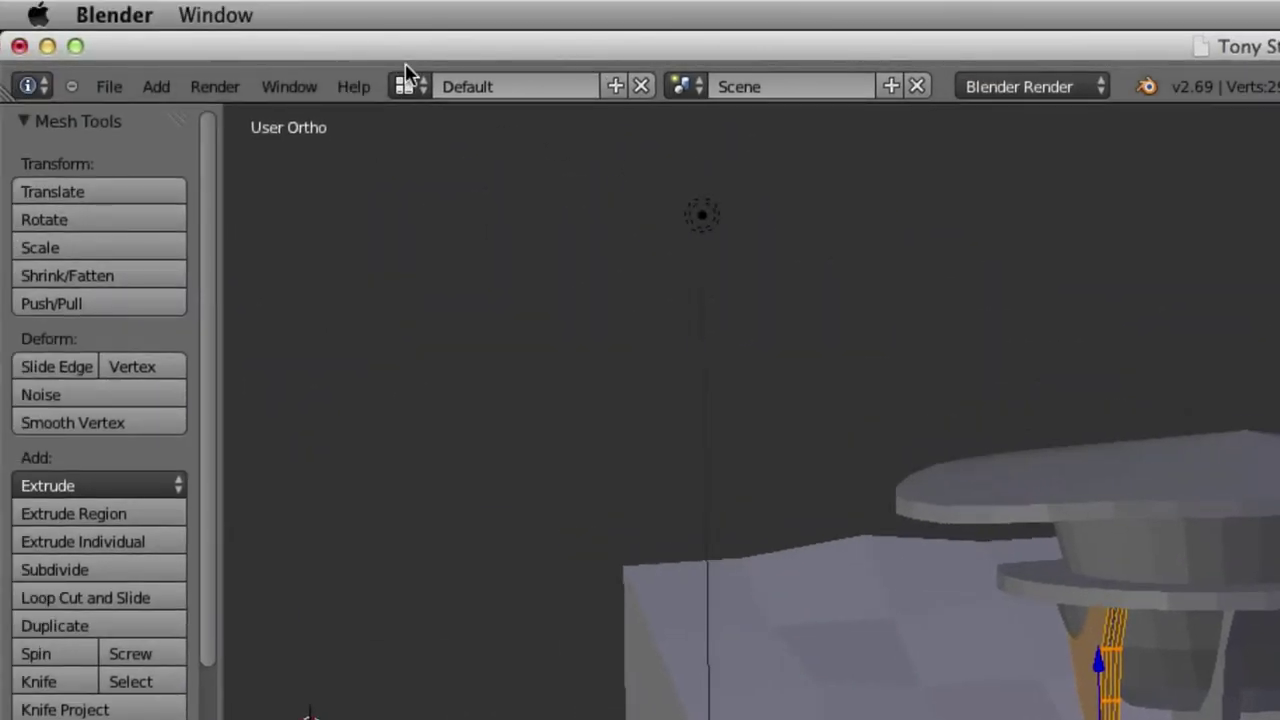
Switch the screen layout to UV Editing
click(409, 86)
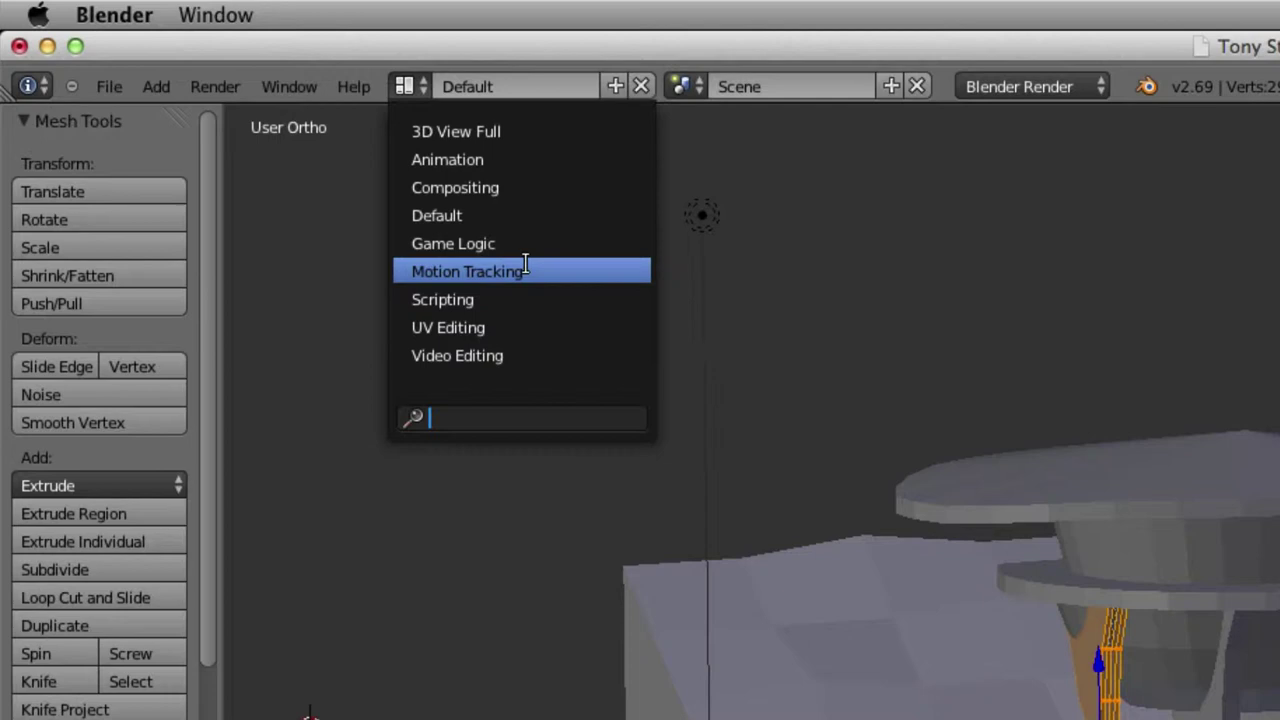
click(529, 327)
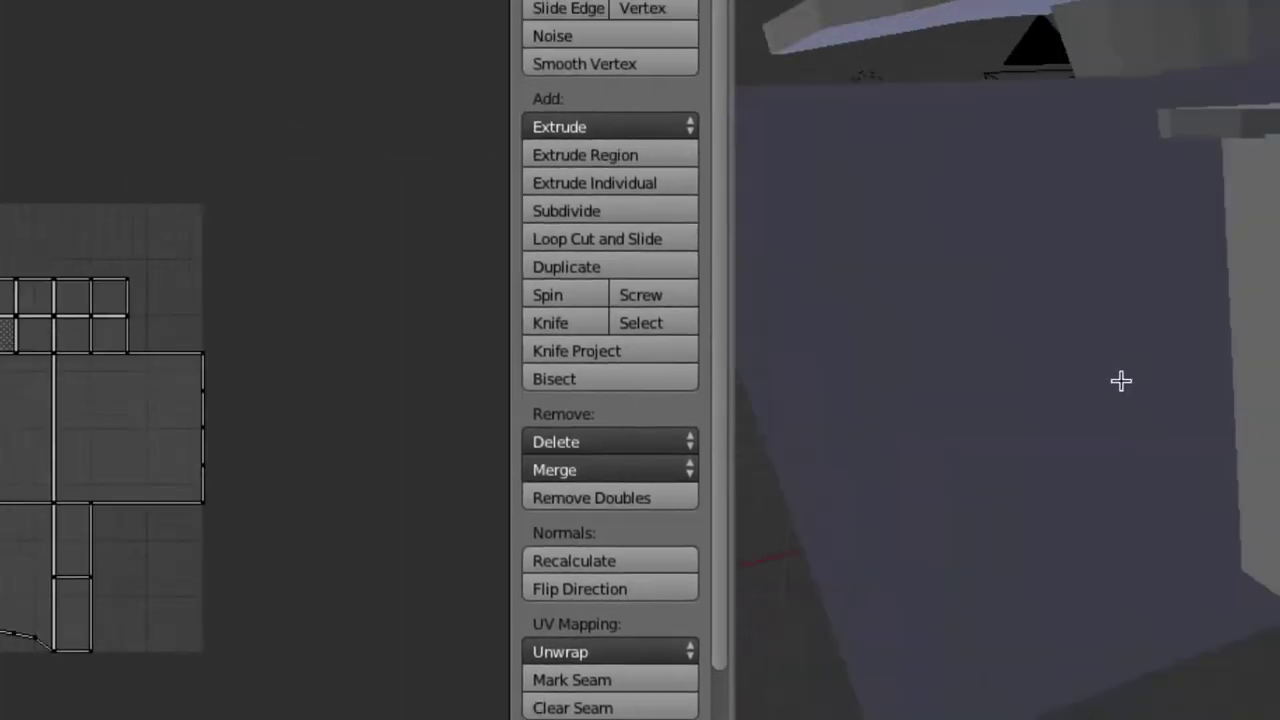
scroll(467, 471, left, 5)
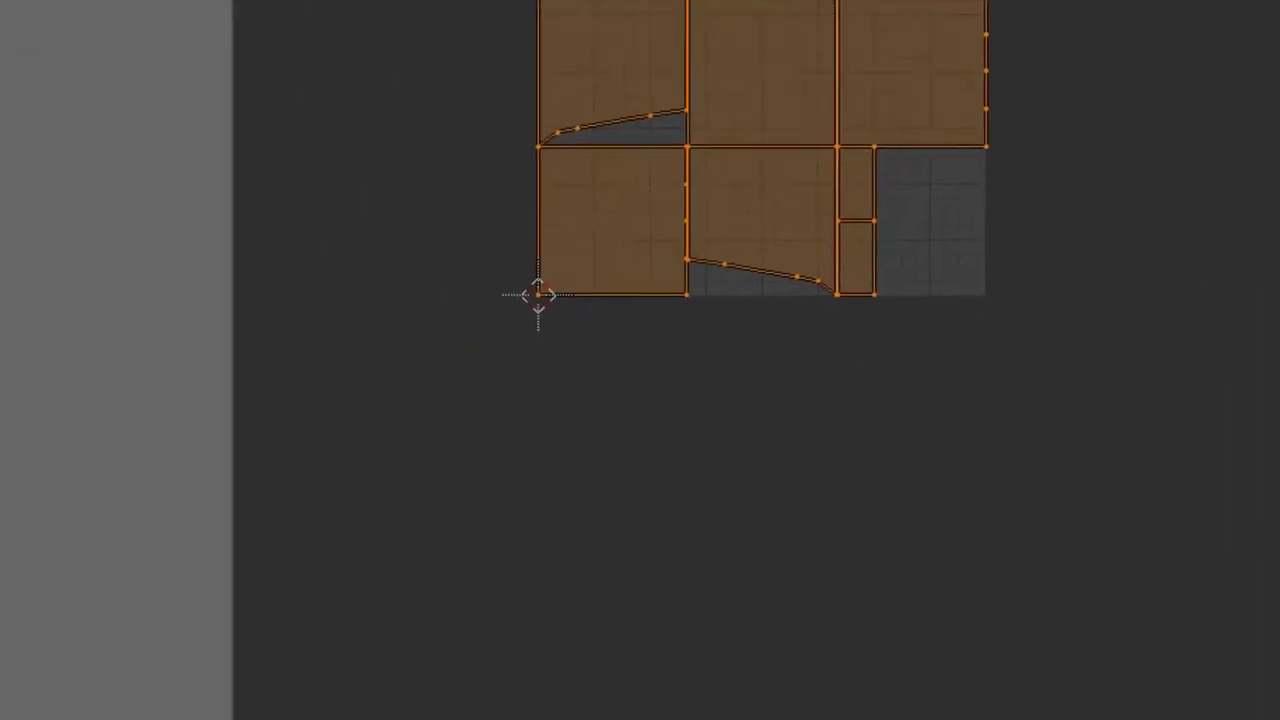
Open the image _DSC0345.JPG from the YouTube/5 guide/Stock Photography/City folder as the support leg's texture
click(247, 698)
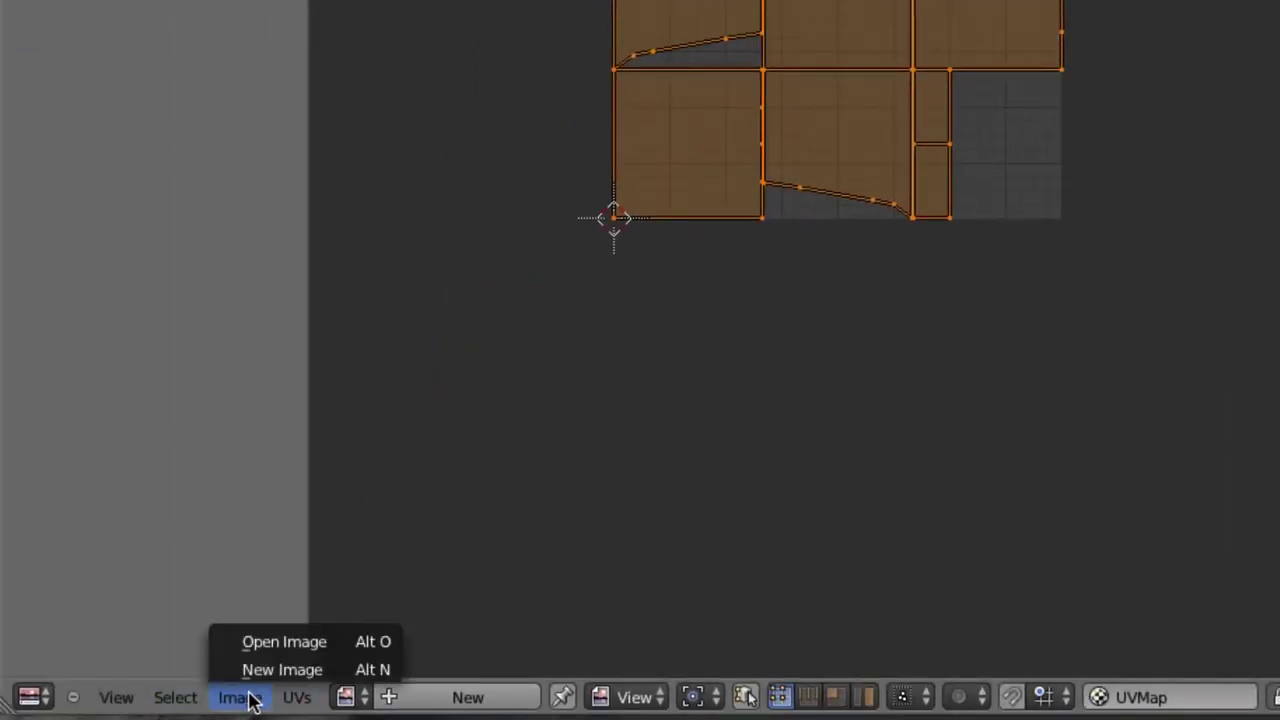
click(283, 688)
click(234, 694)
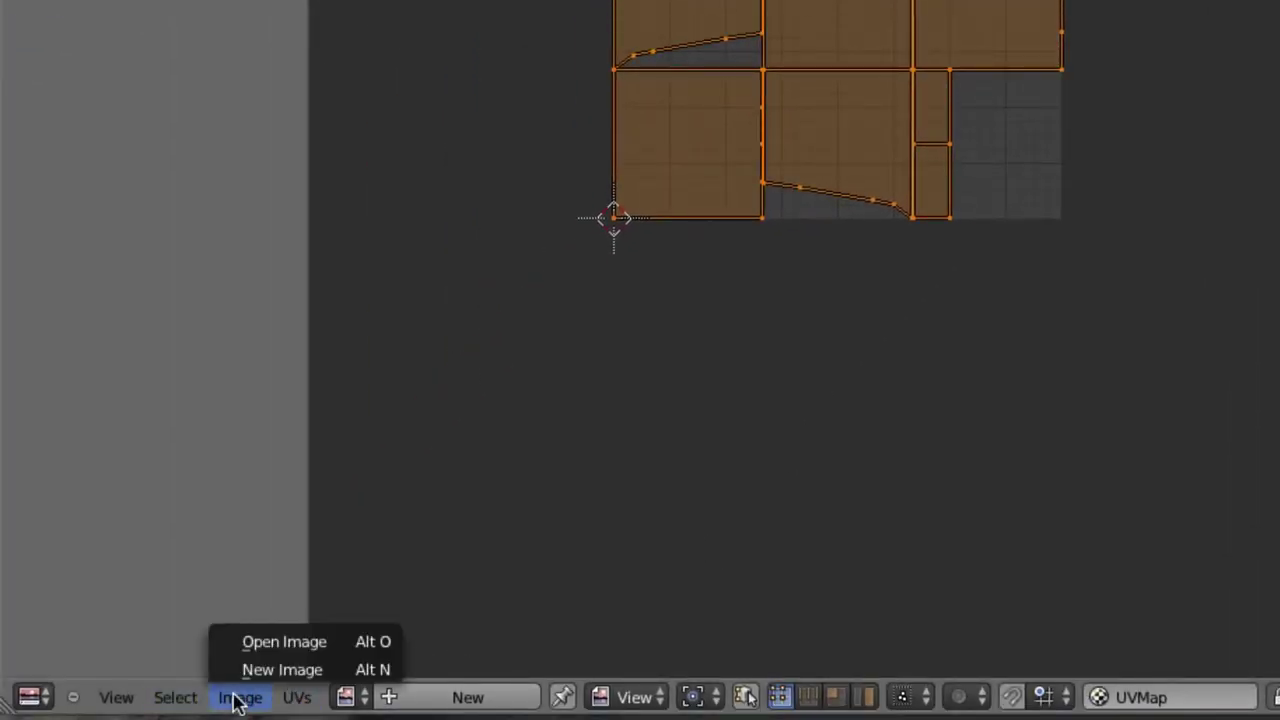
click(286, 646)
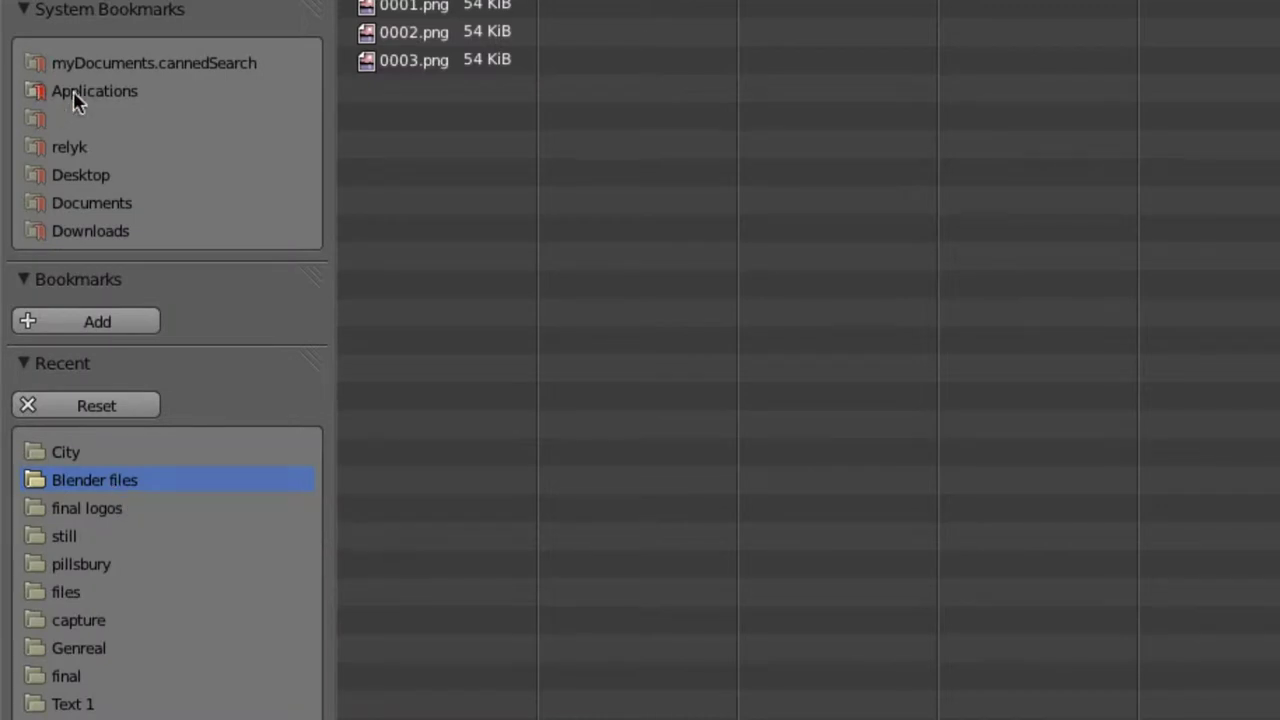
click(84, 150)
click(434, 508)
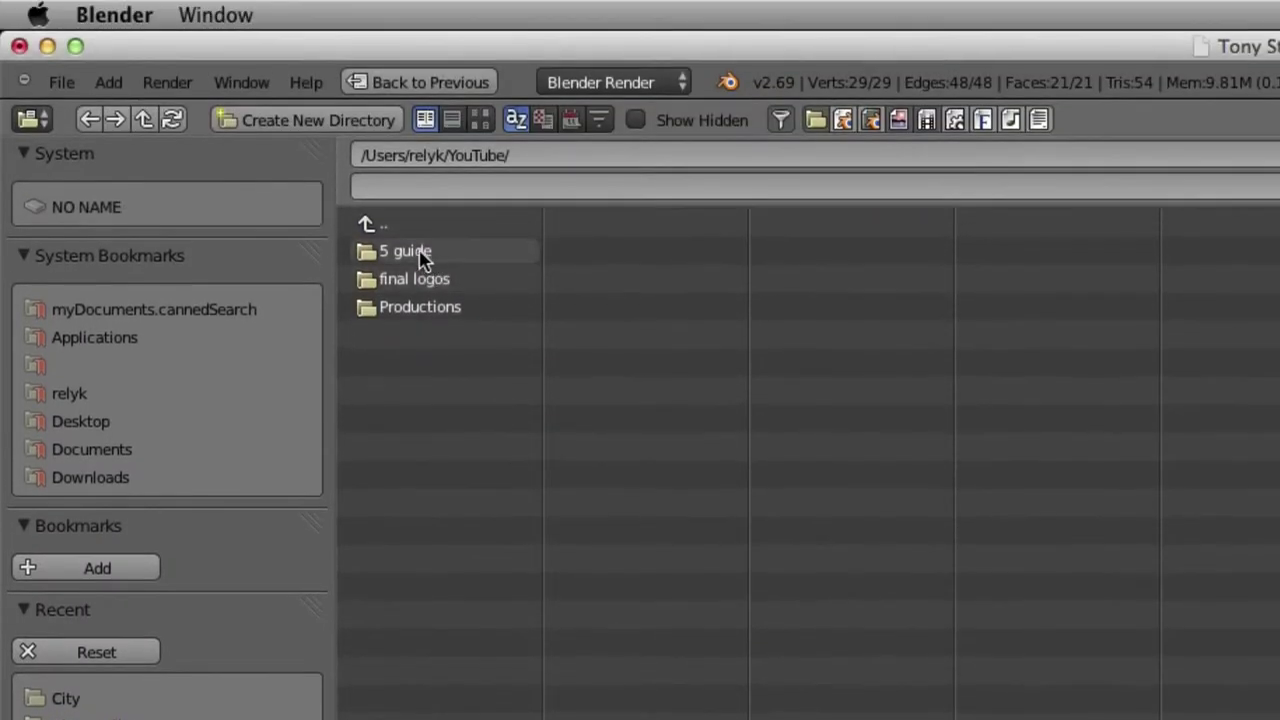
click(400, 42)
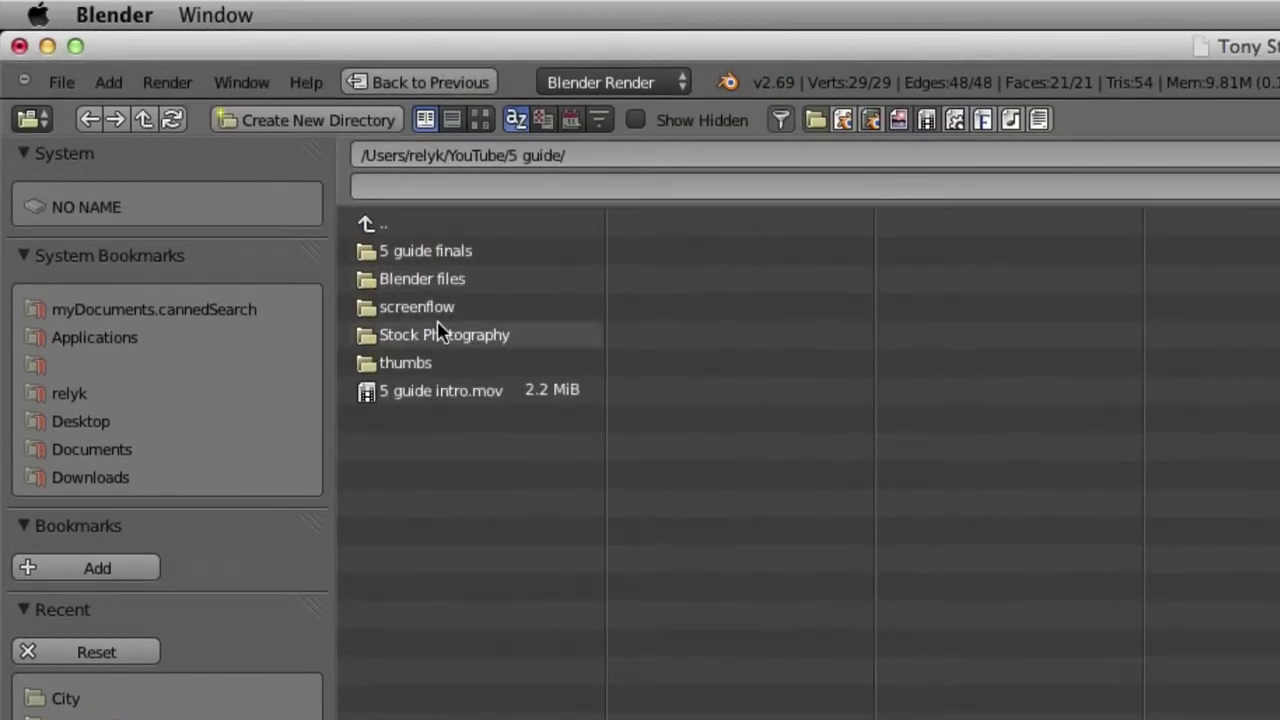
click(433, 338)
click(432, 251)
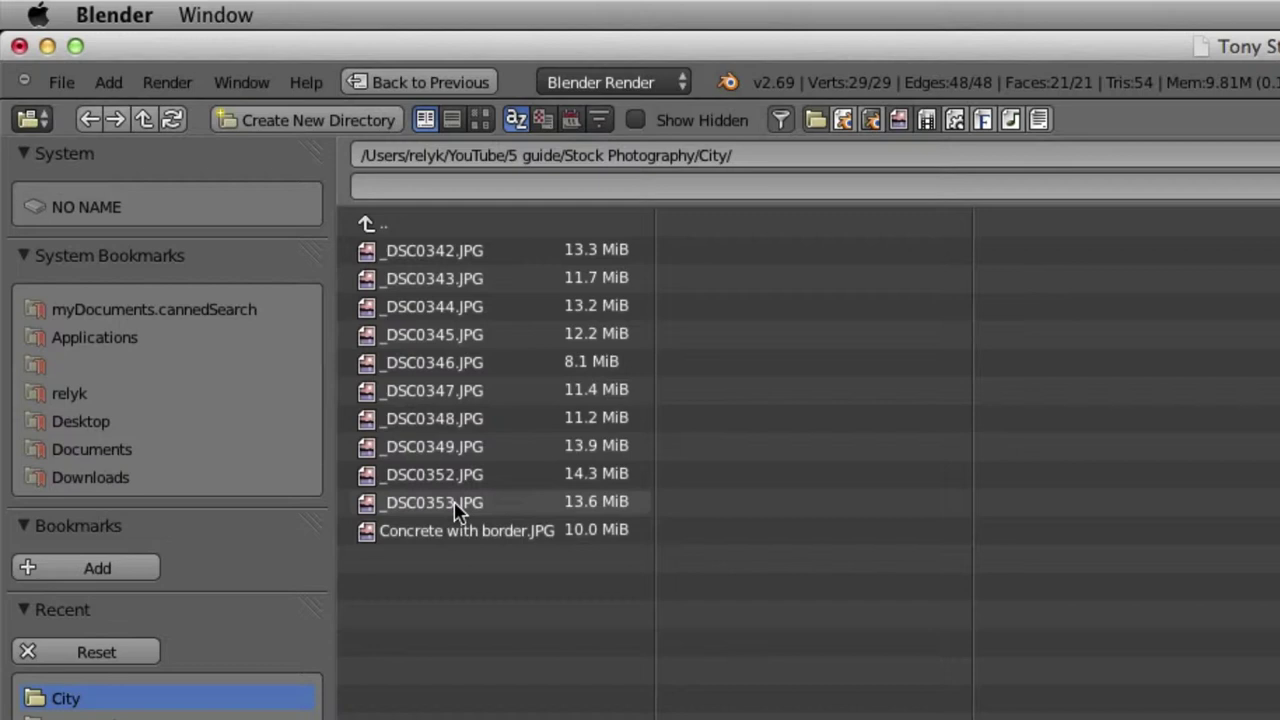
click(436, 338)
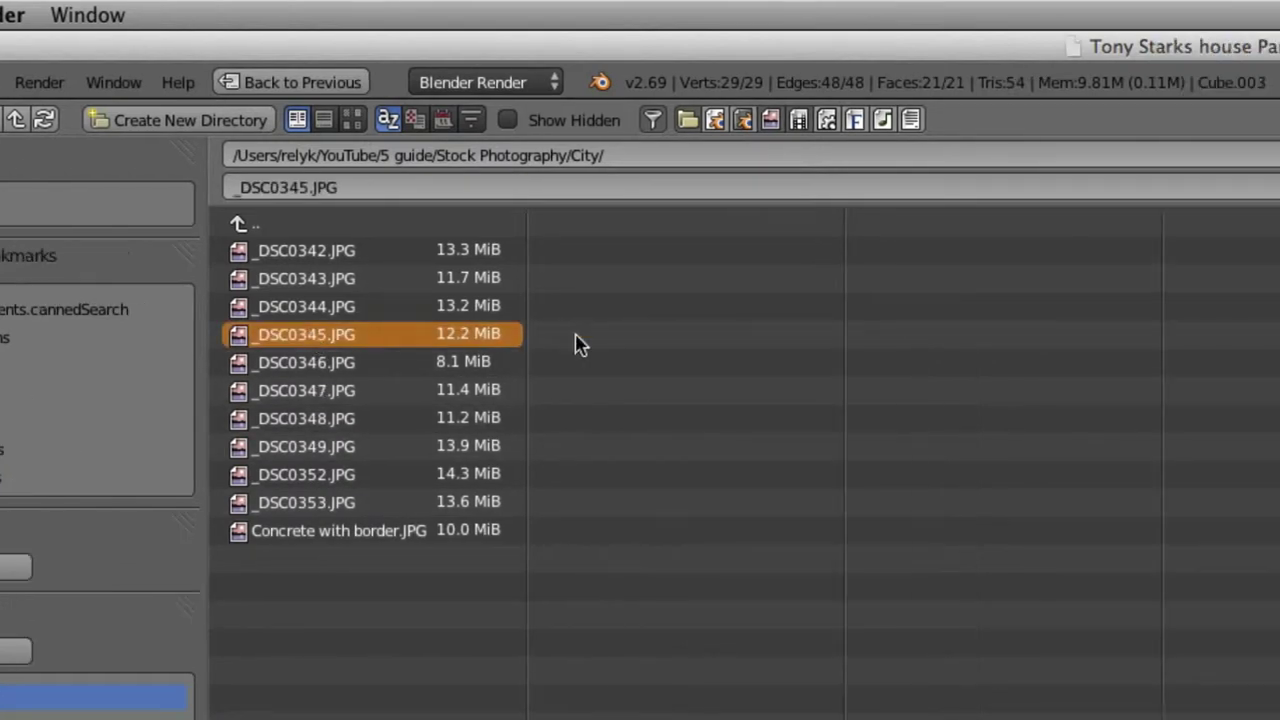
click(1206, 153)
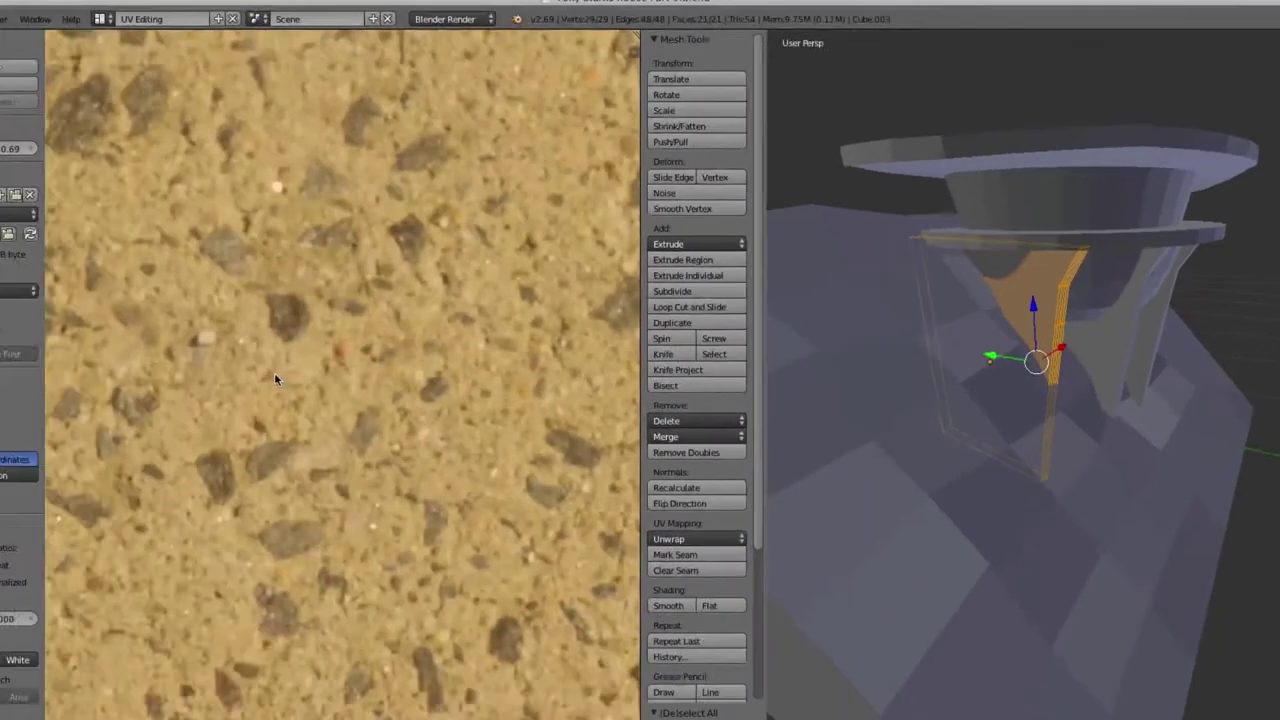
Examine how the support leg's unwrapped faces lie over the loaded concrete image
scroll(376, 345, left, 3)
scroll(376, 346, right, 2)
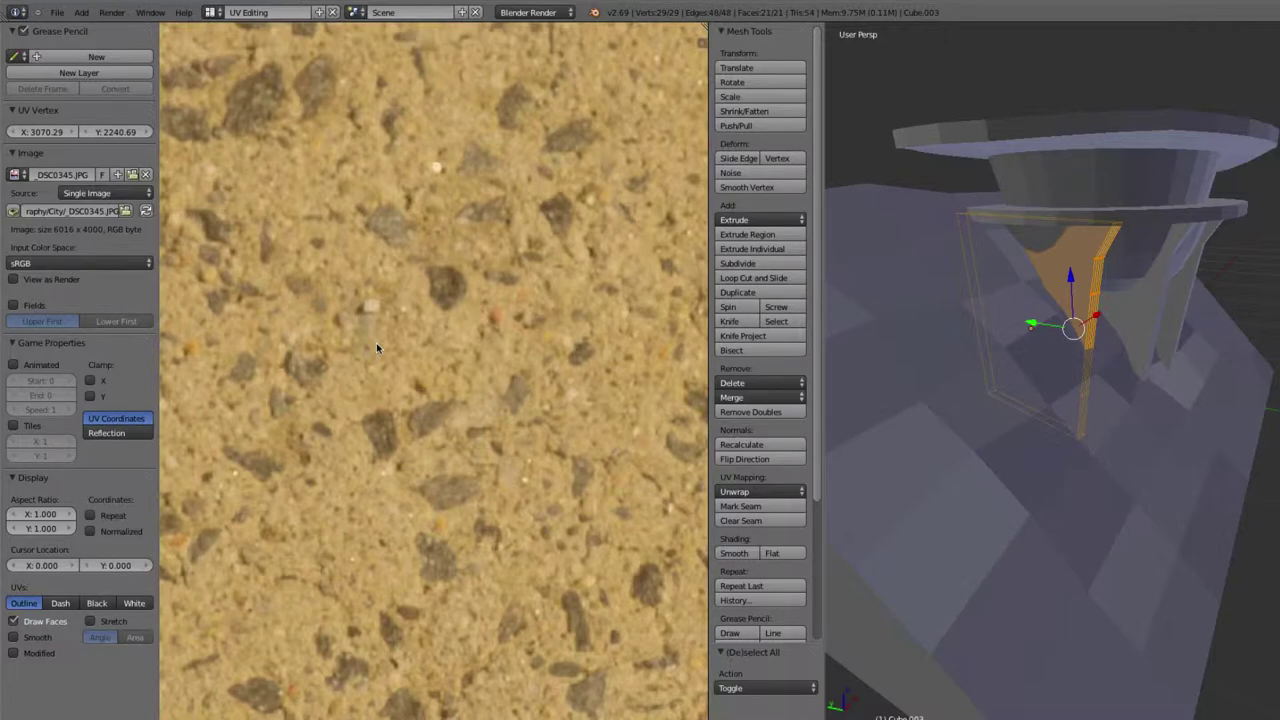
scroll(376, 347, down, 6)
scroll(386, 347, down, 2)
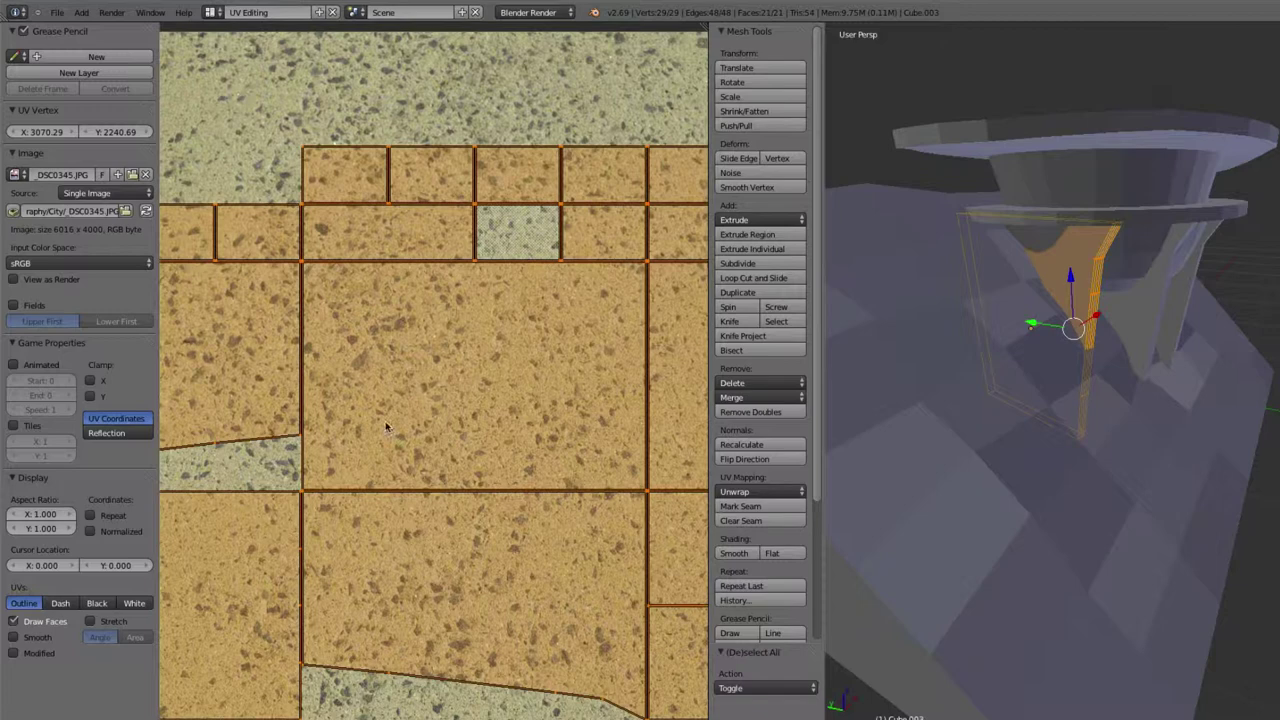
scroll(435, 390, down, 3)
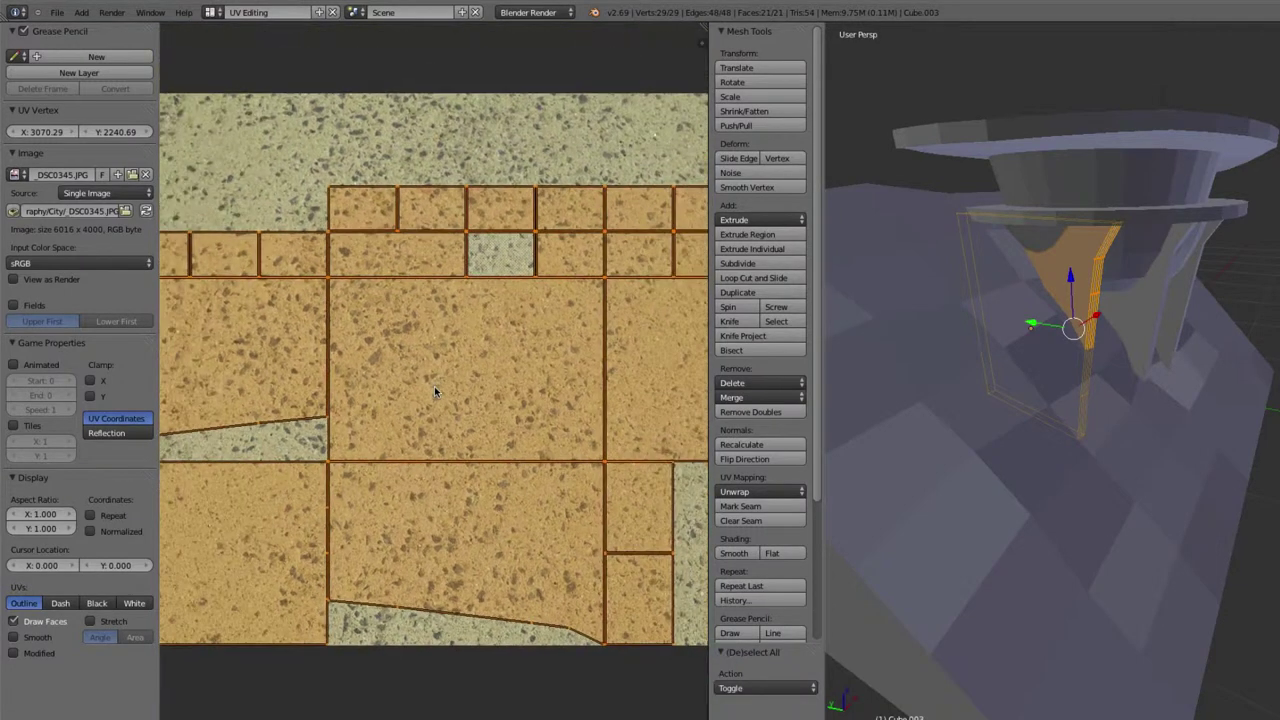
scroll(435, 392, down, 3)
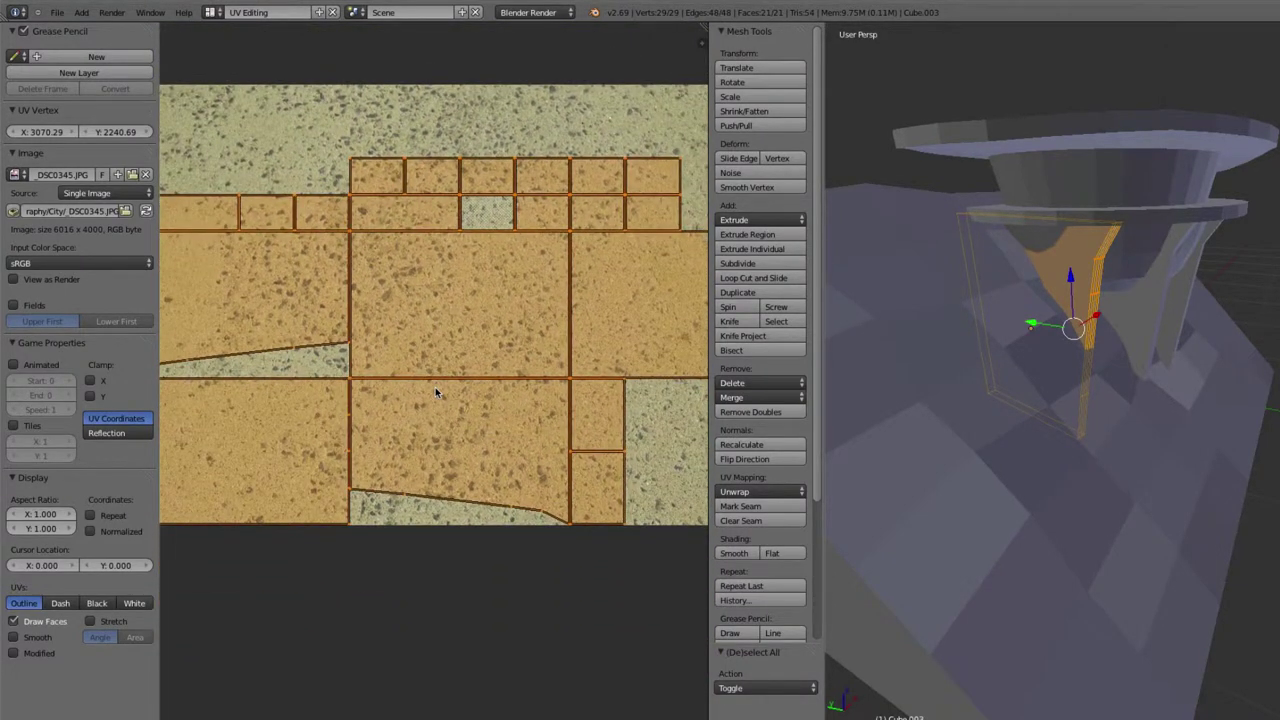
scroll(435, 392, down, 3)
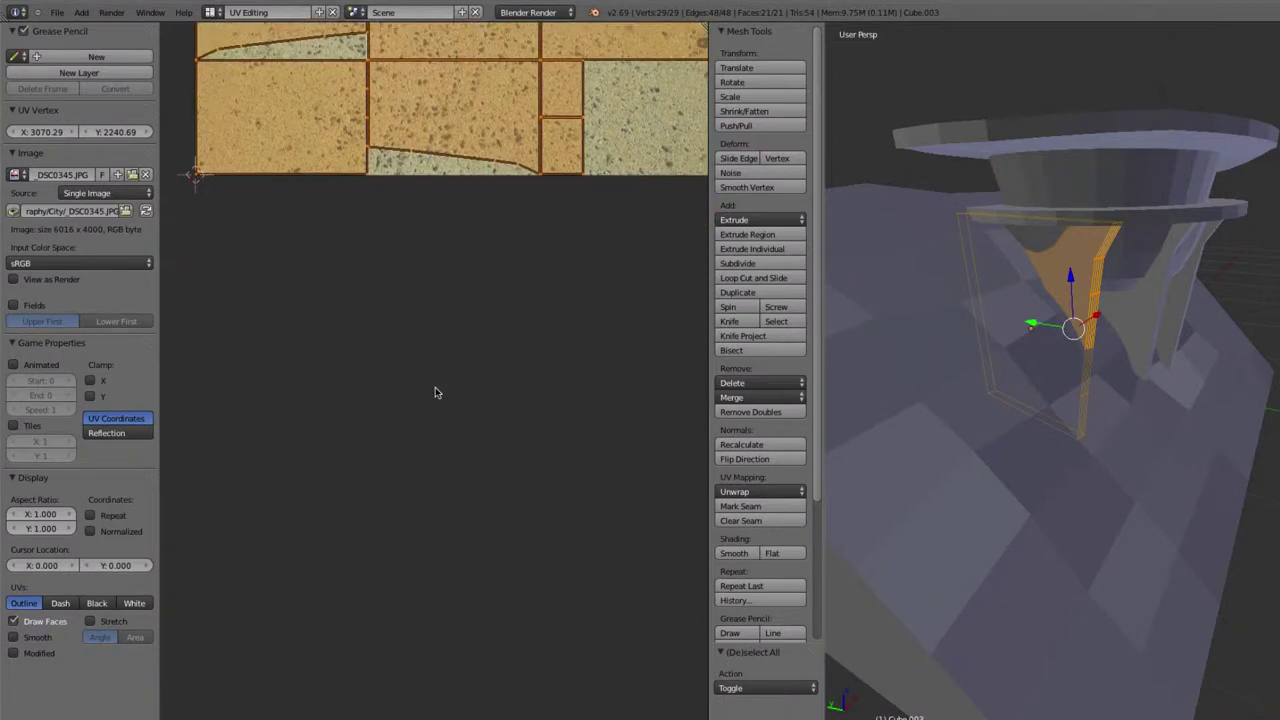
scroll(435, 392, up, 6)
scroll(435, 392, down, 7)
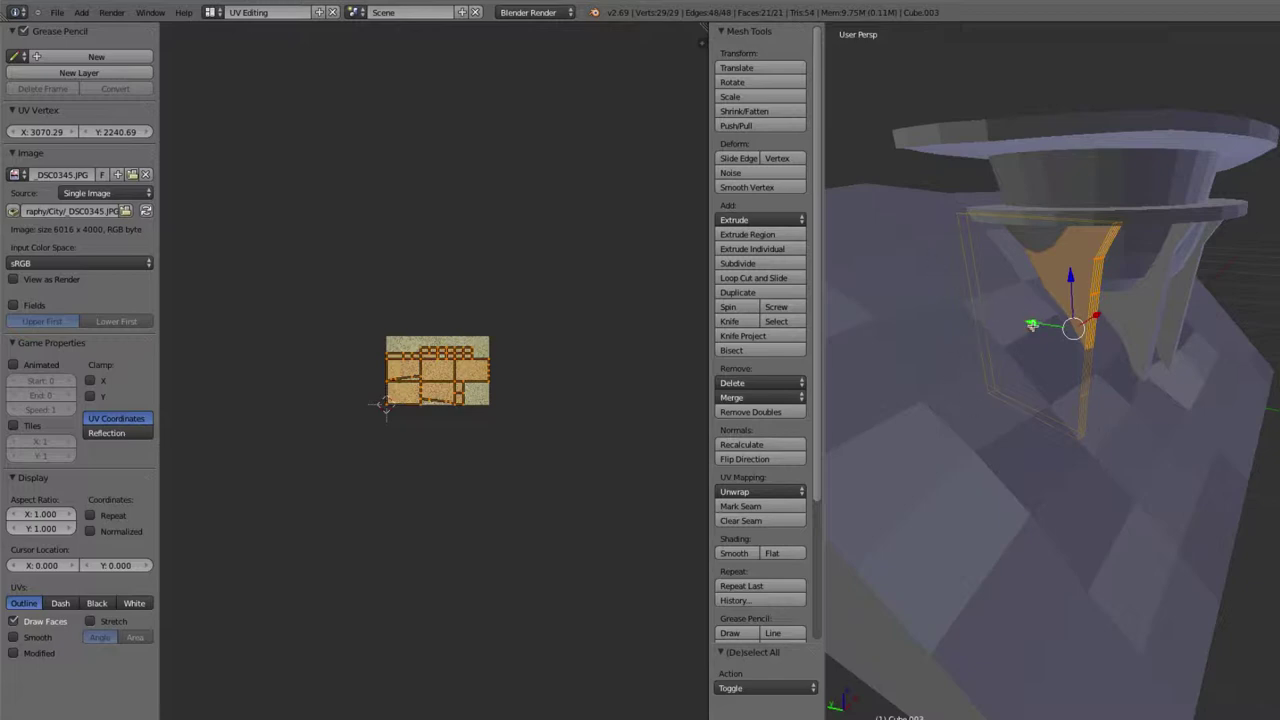
Select the two large side faces of the outermost support leg in face selection mode
middle_drag(1039, 318, 880, 322)
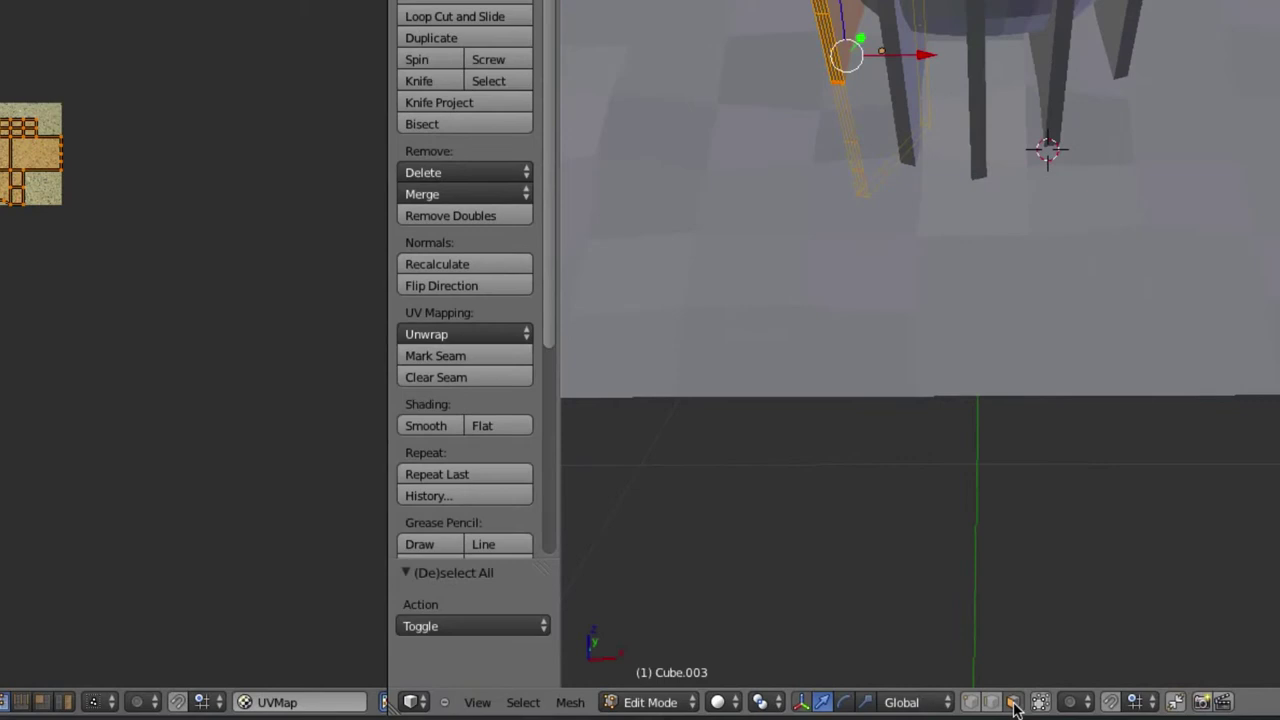
middle_drag(807, 388, 840, 383)
right_click(881, 101)
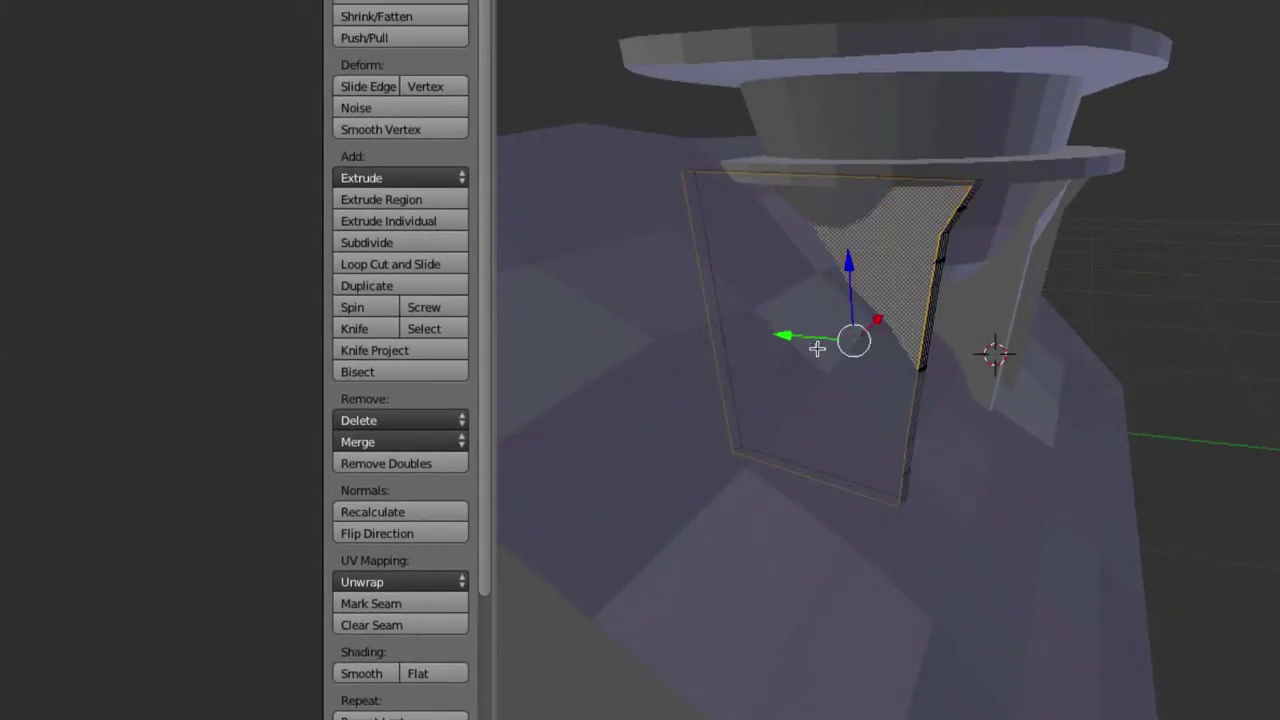
middle_drag(992, 537, 990, 537)
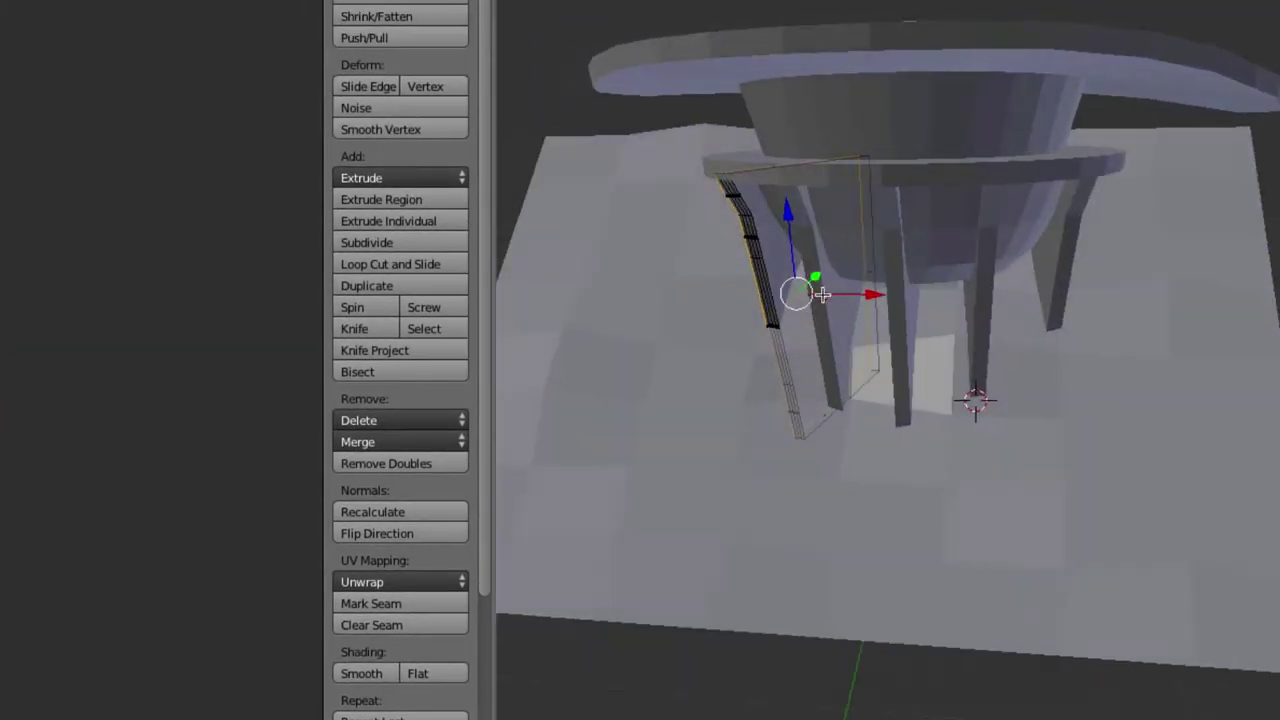
middle_drag(811, 457, 764, 461)
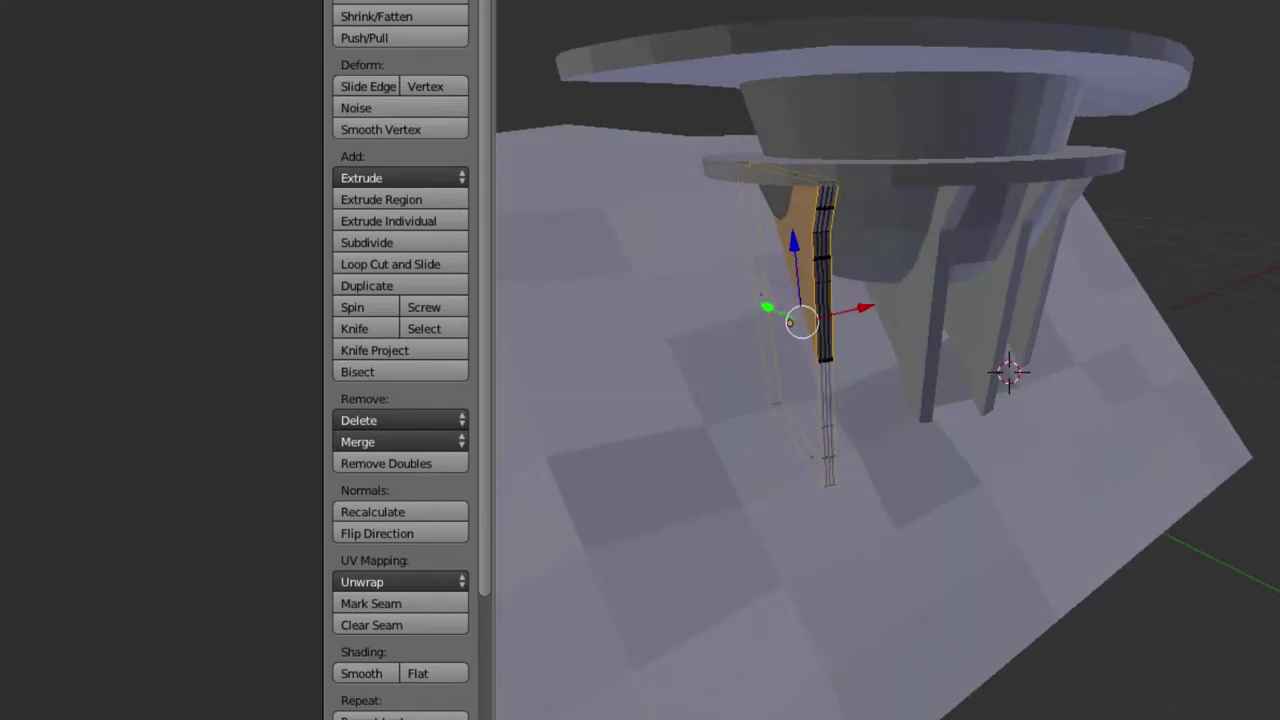
Switch the 3D view to textured shading and check the concrete texture on the support leg's side
key(alt+z)
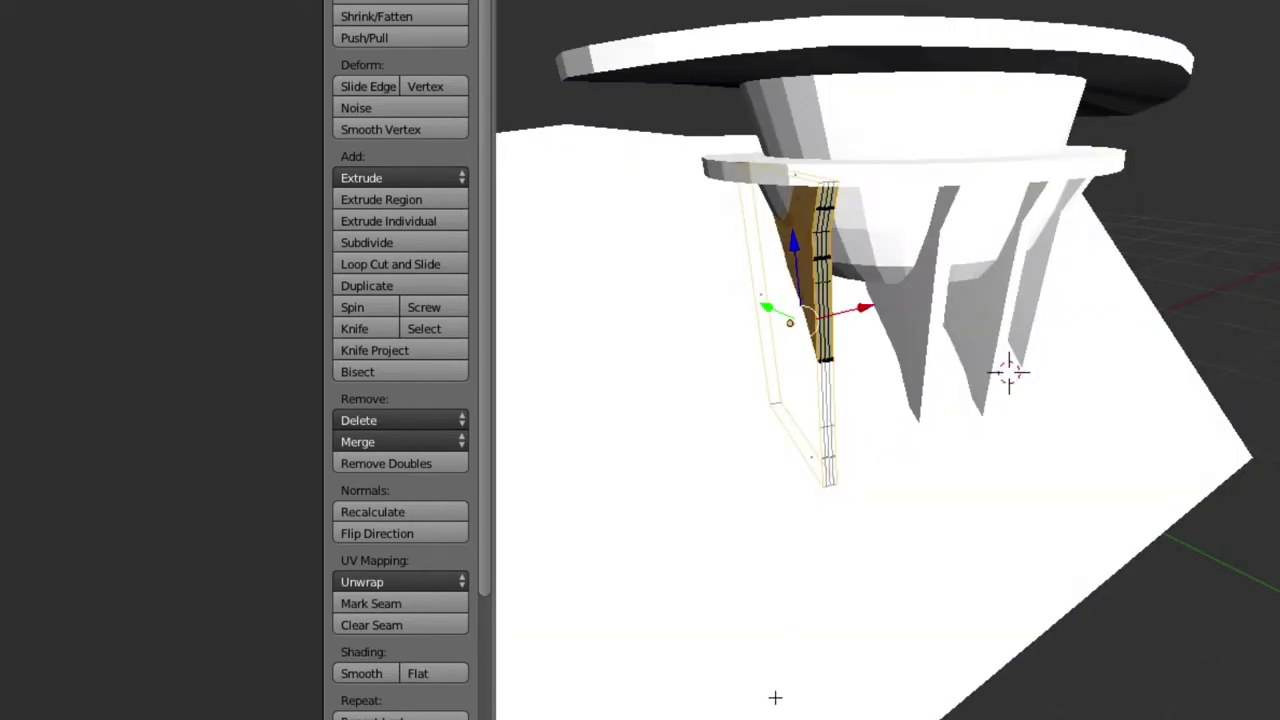
mouse_move(774, 697)
middle_down()
mouse_move(913, 703)
mouse_move(901, 706)
middle_up()
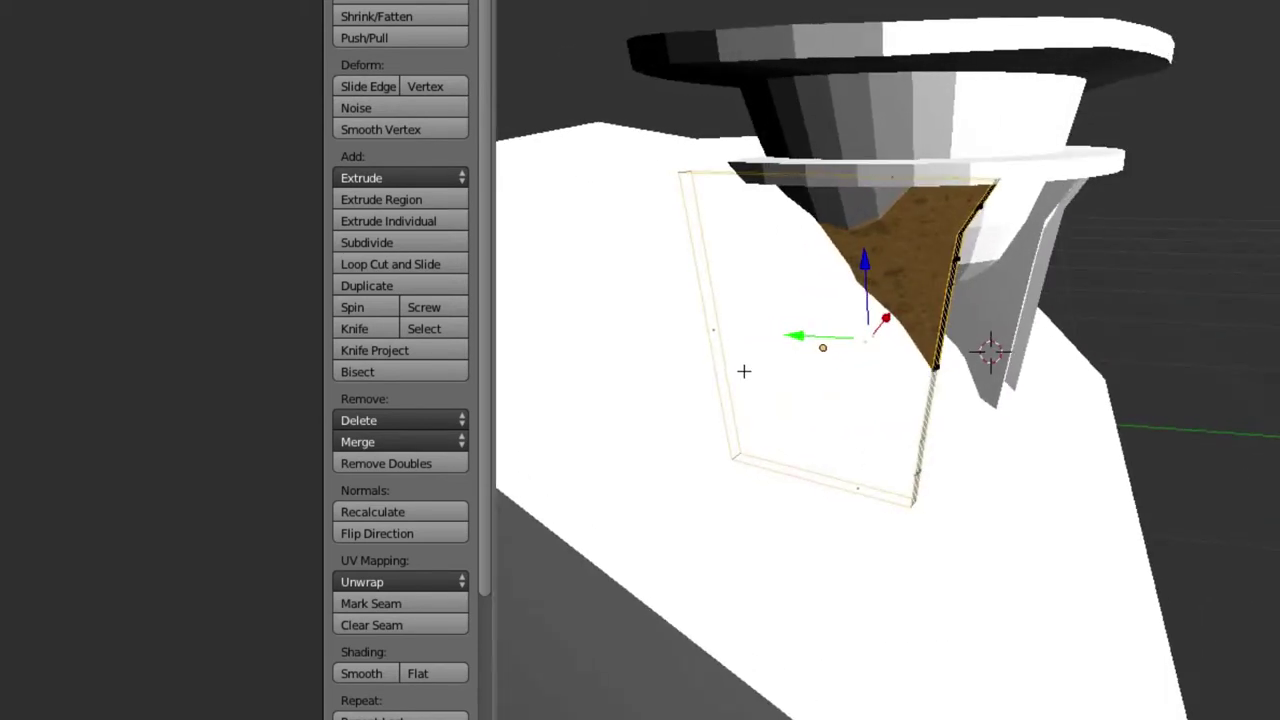
middle_drag(915, 414, 816, 350)
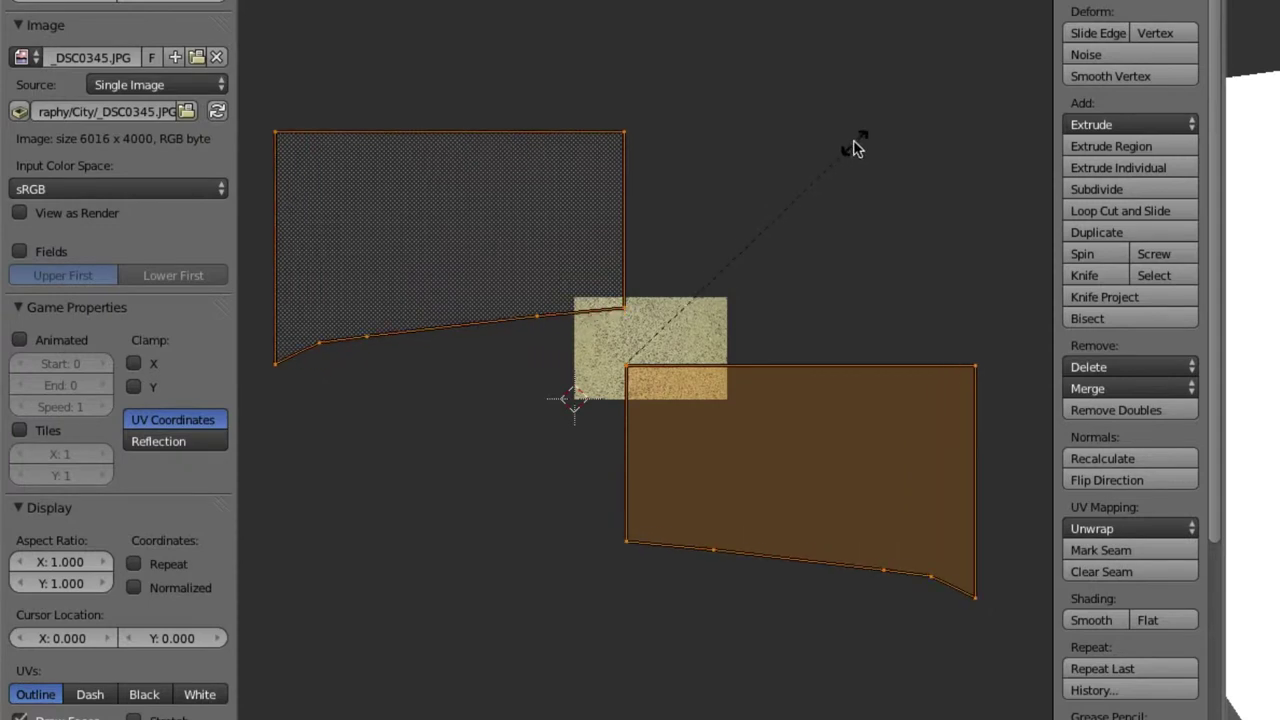
Scale up the UVs of the two side faces to more than twice the image's width, and leave Edit Mode
click(854, 142)
middle_drag(728, 335, 780, 363)
key(Tab)
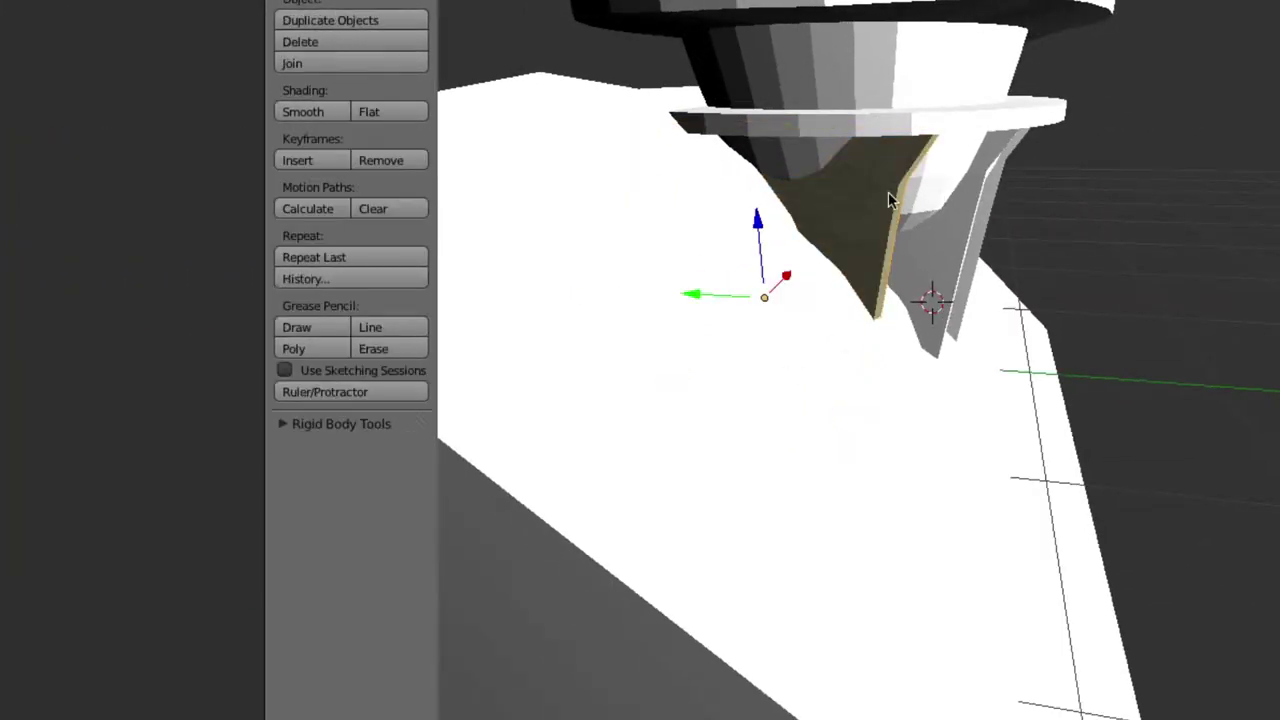
Unwrap all faces of the second support leg with Lightmap Pack, keeping its default settings
middle_drag(957, 322, 1012, 313)
middle_drag(608, 327, 850, 258)
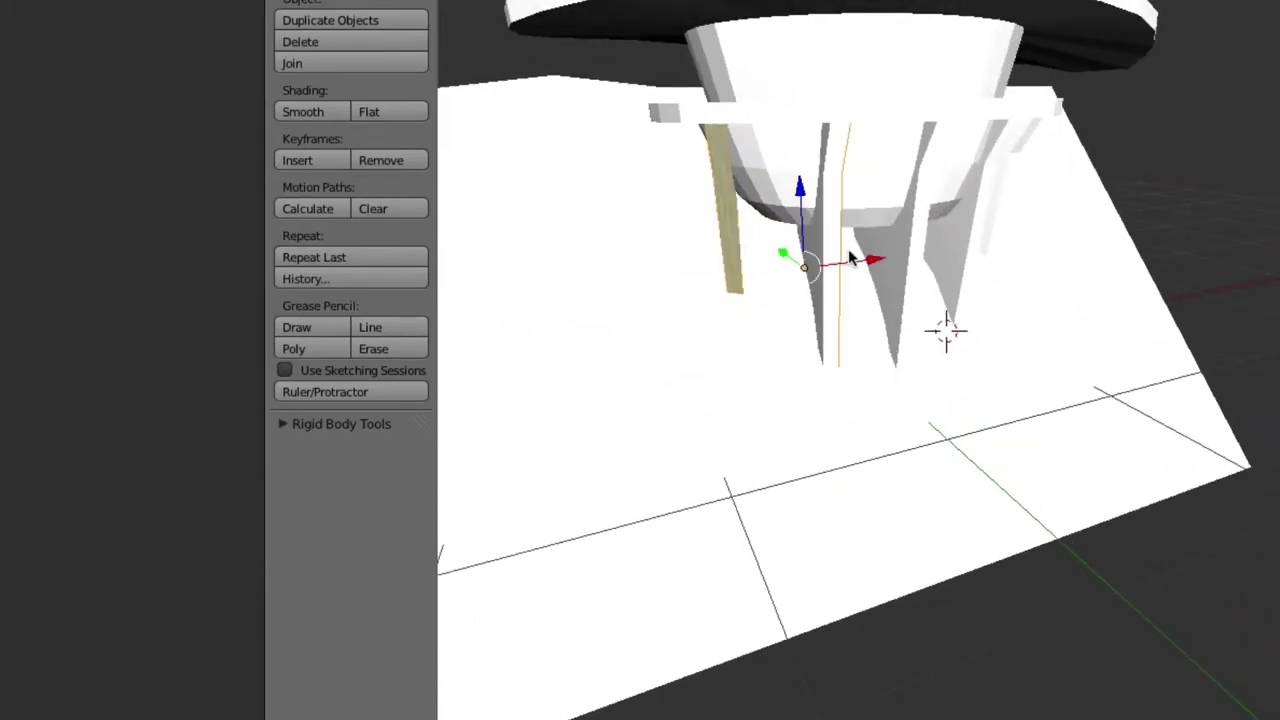
key(Tab)
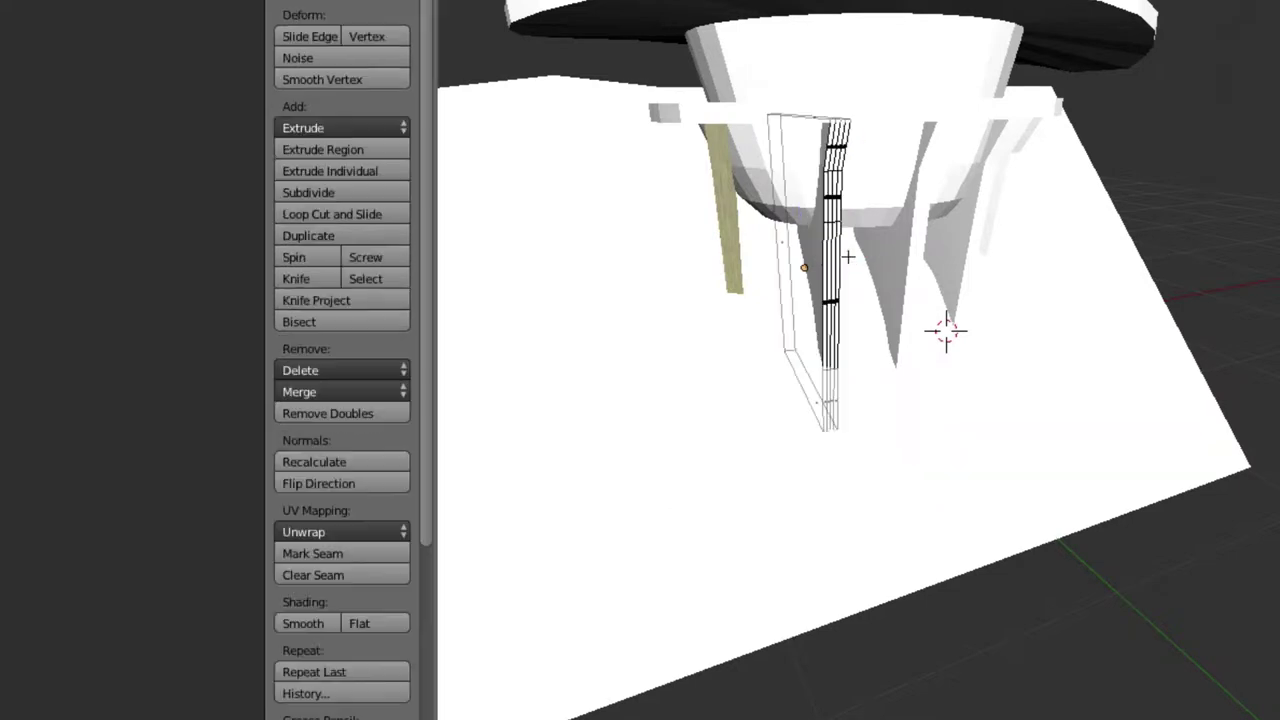
right_click(799, 270)
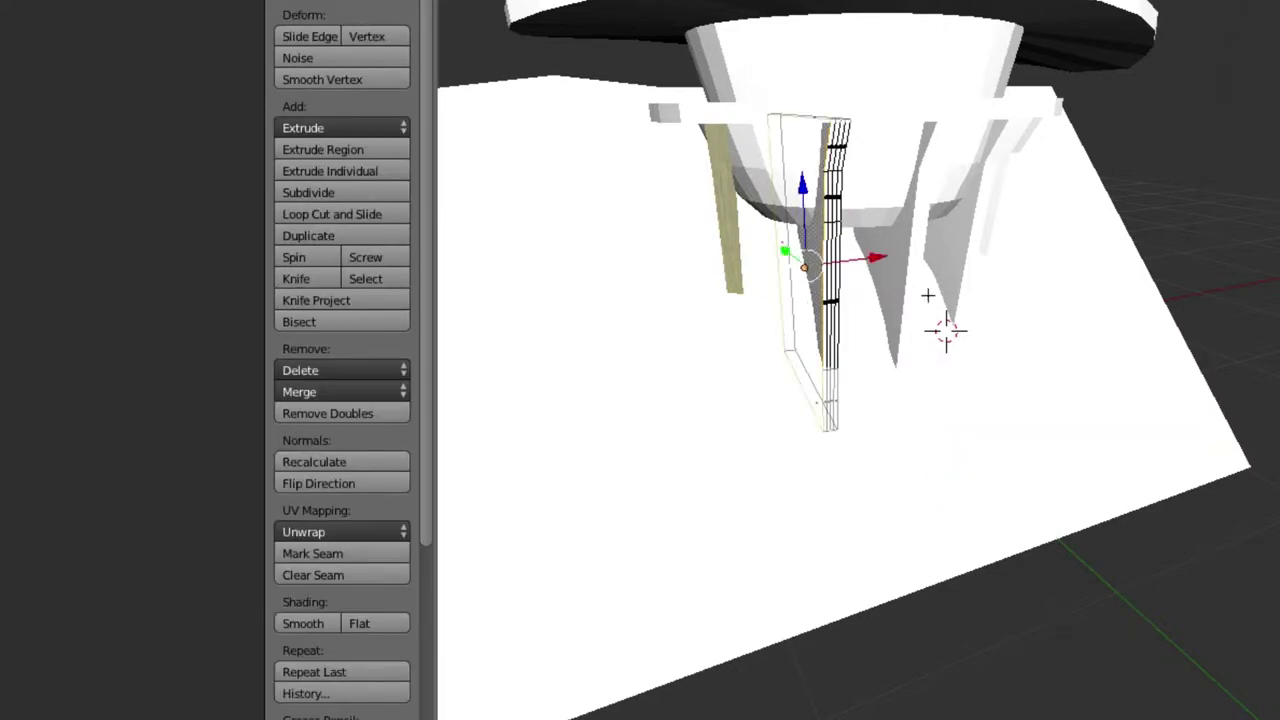
alt+shift+right_click(854, 300)
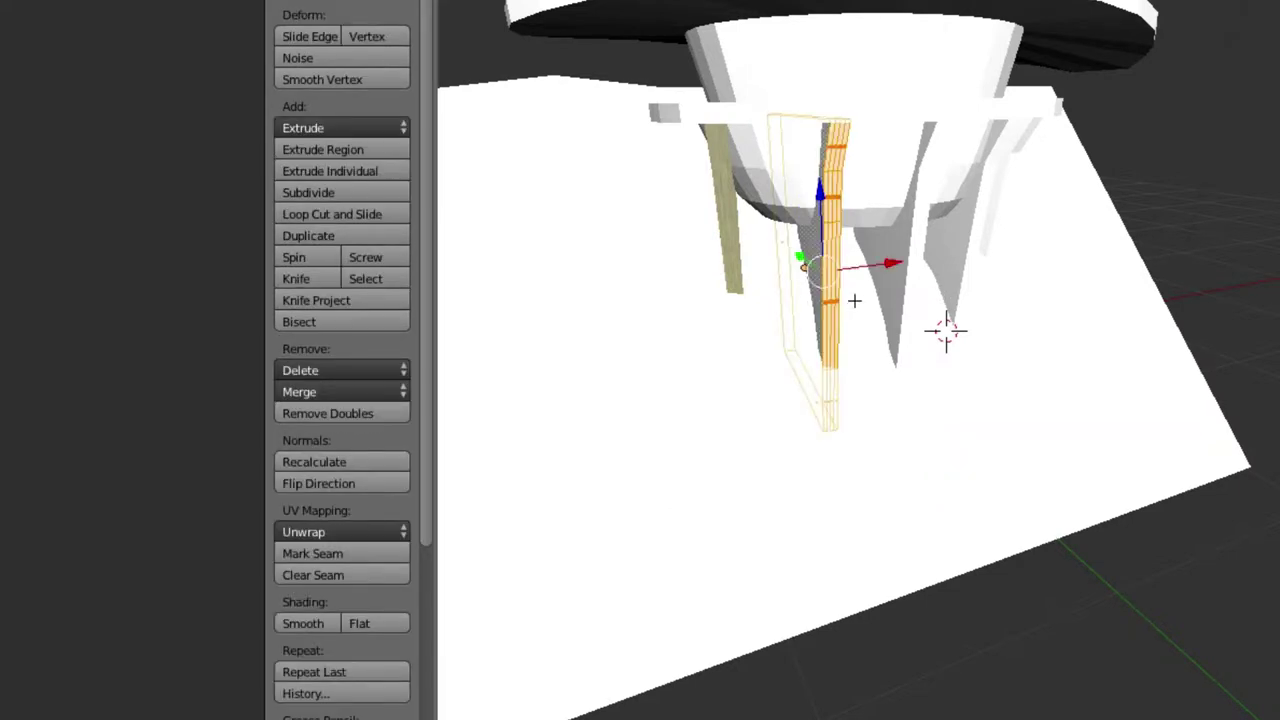
key(u)
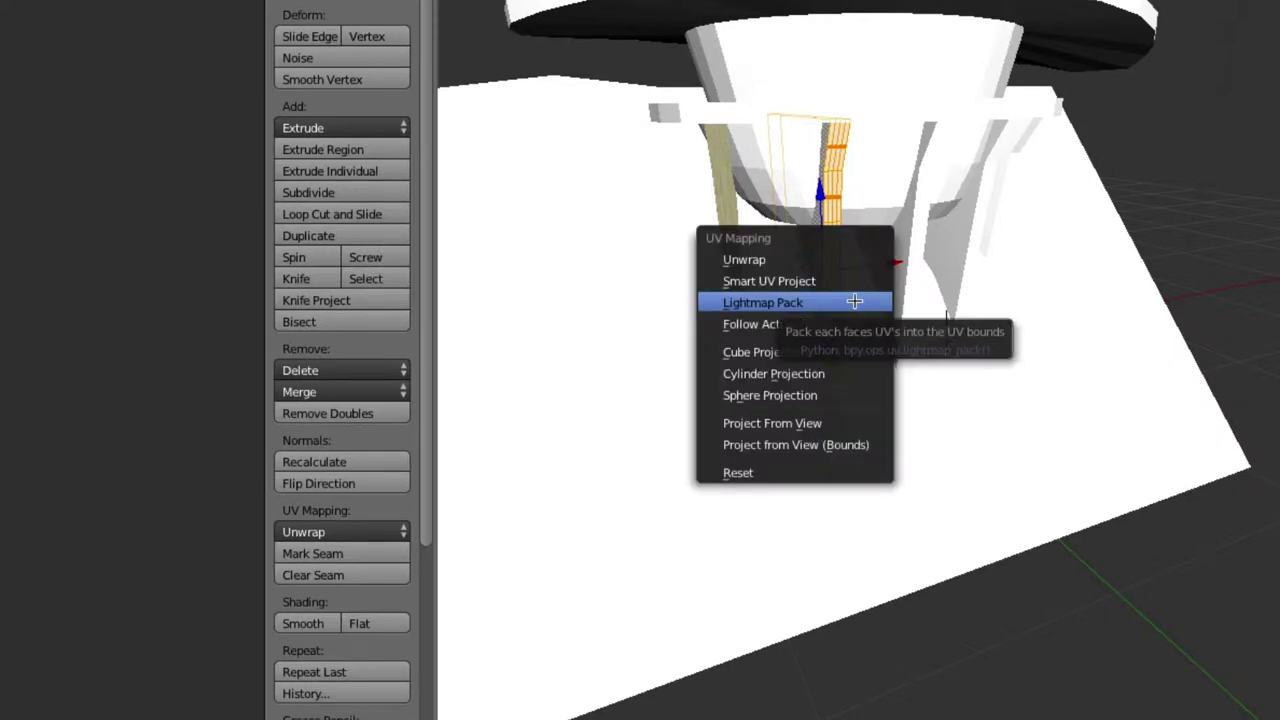
click(857, 300)
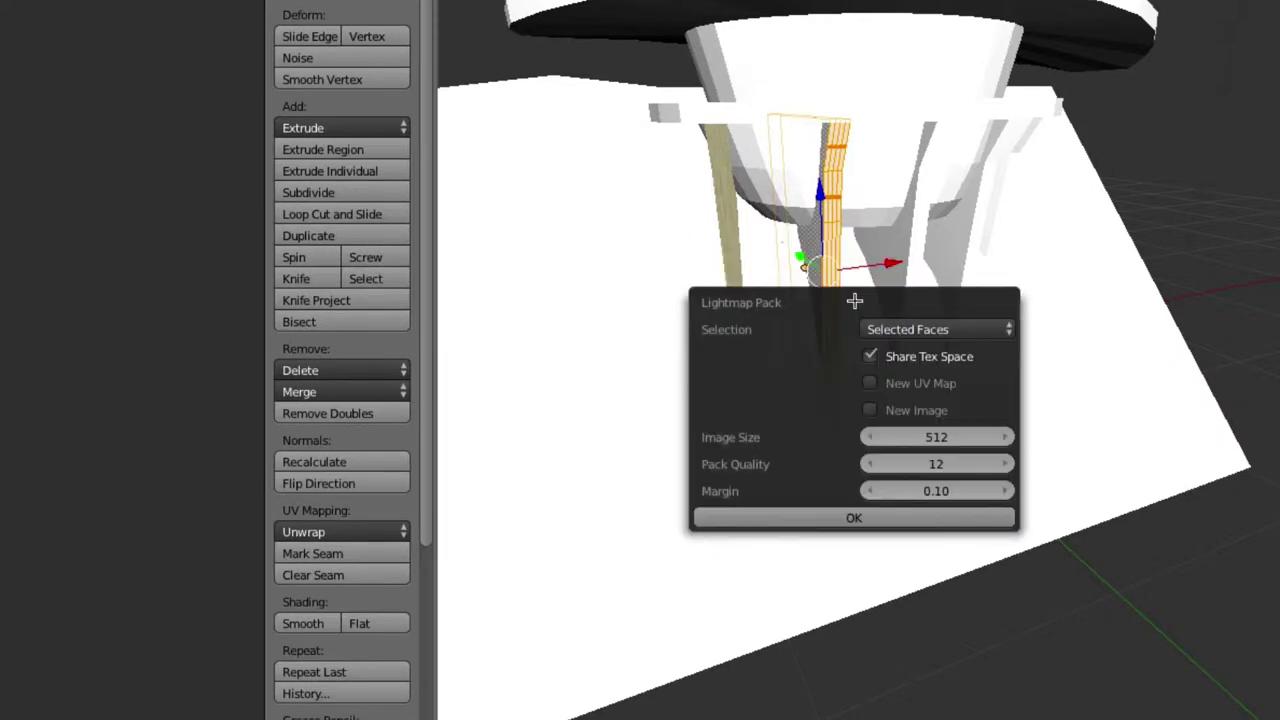
click(879, 517)
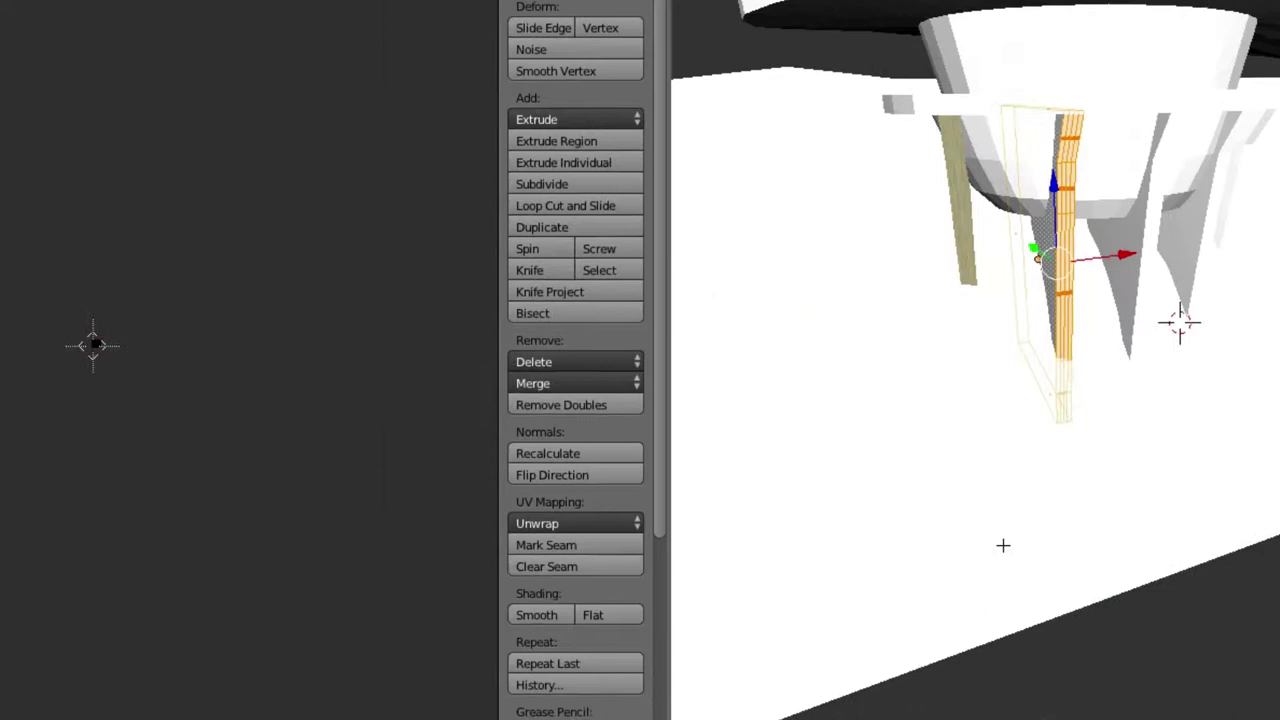
Assign the _DSC0345.JPG concrete image to the second support leg's unwrapped faces
scroll(586, 588, left, 5)
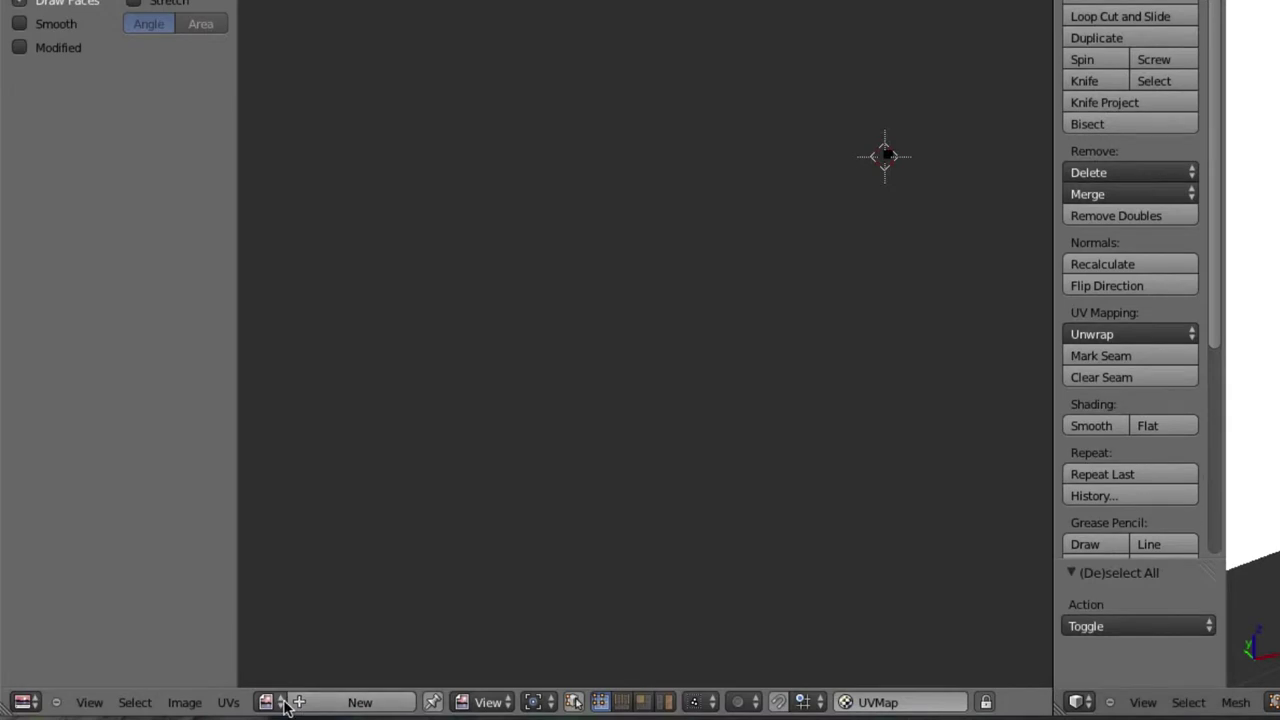
click(283, 700)
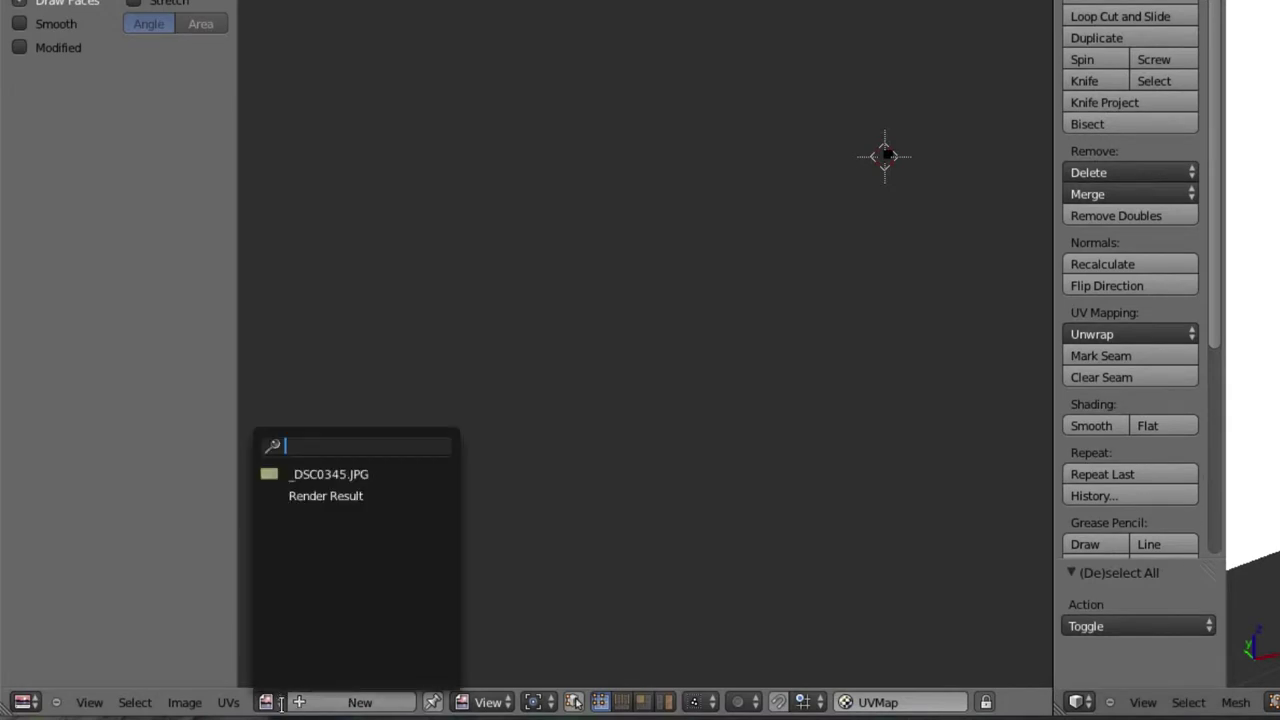
click(359, 472)
scroll(714, 391, right, 3)
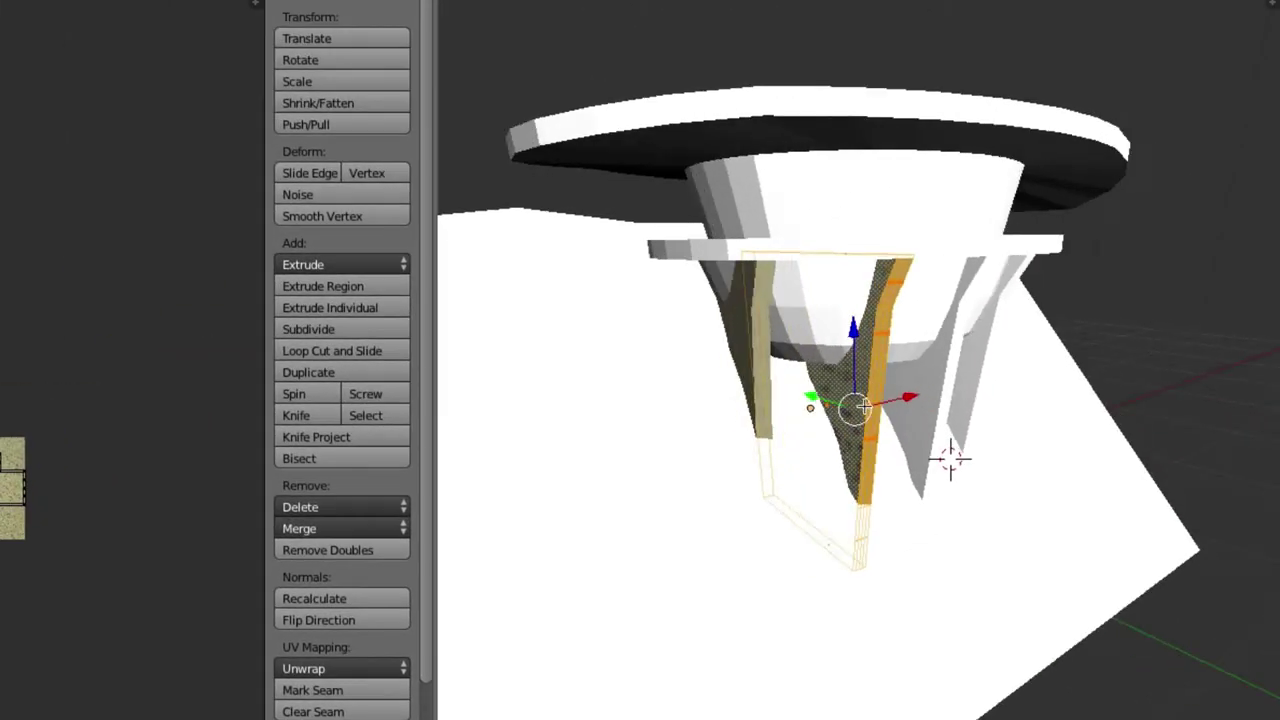
Select the second leg's two large side faces, scale their UVs up by about 7.17, and leave Edit Mode
right_click(818, 404)
middle_drag(913, 460, 786, 423)
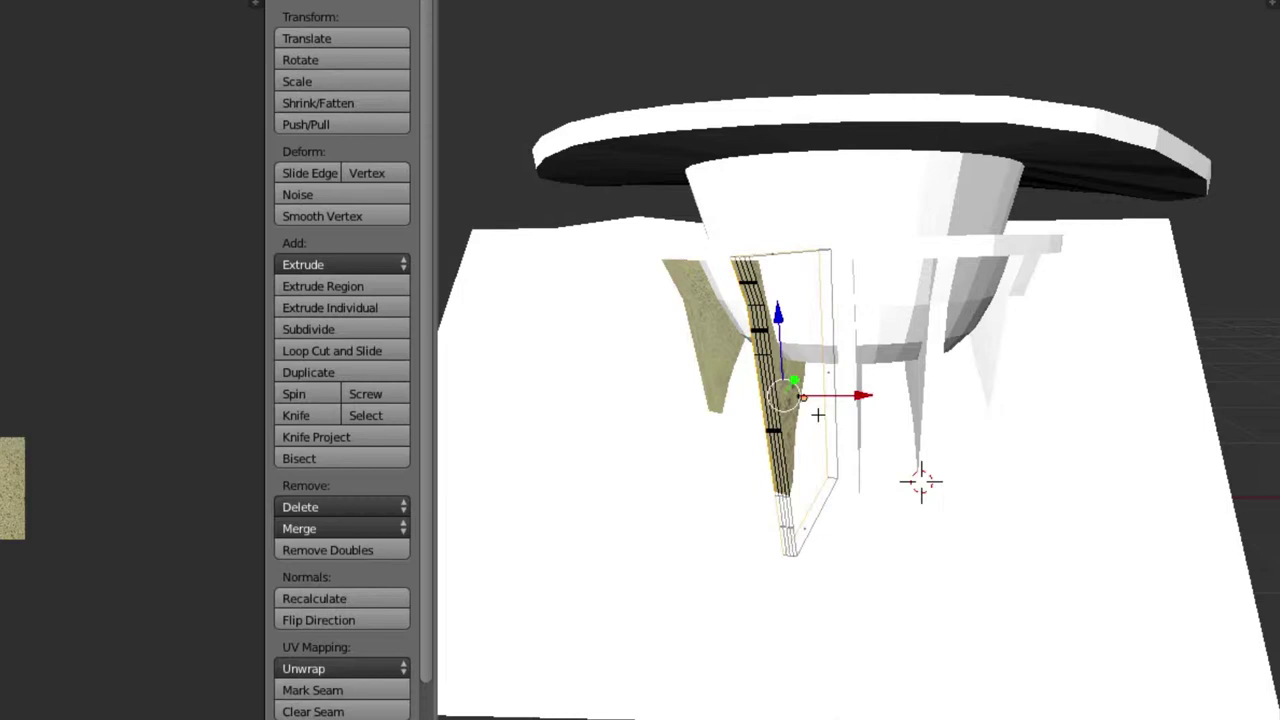
right_click(816, 406)
middle_drag(870, 461, 830, 420)
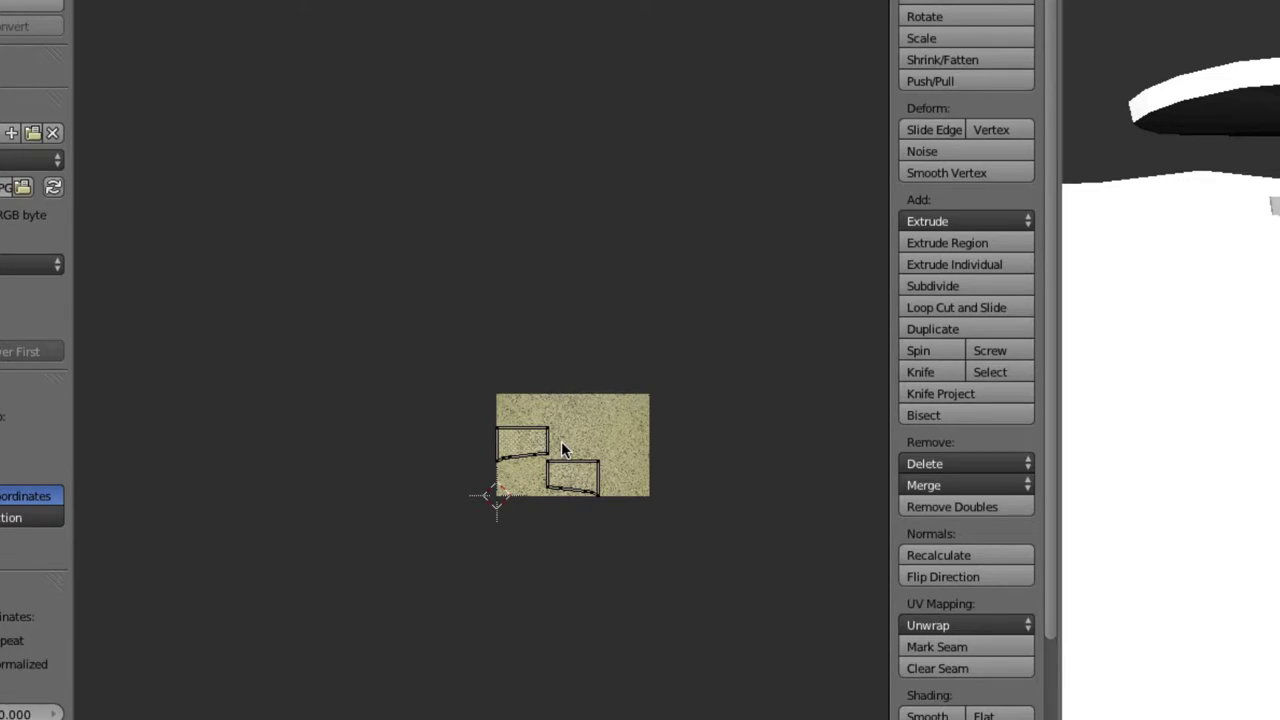
key(a)
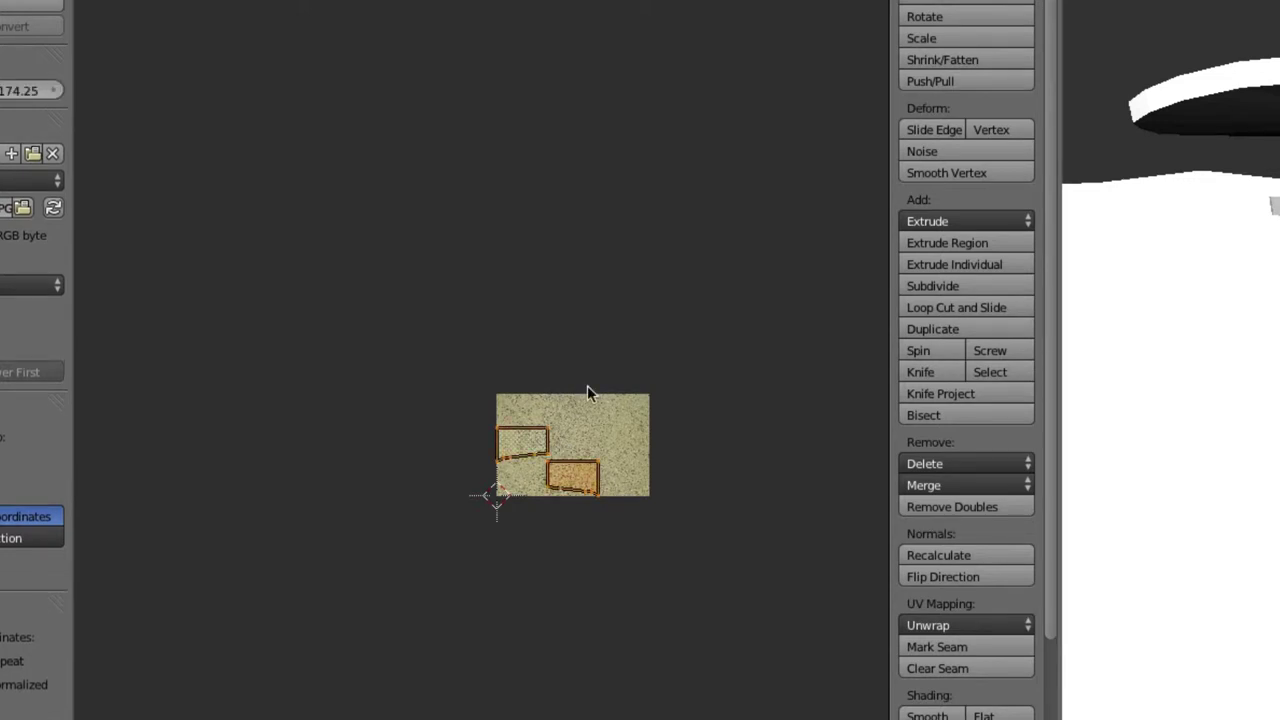
key(s)
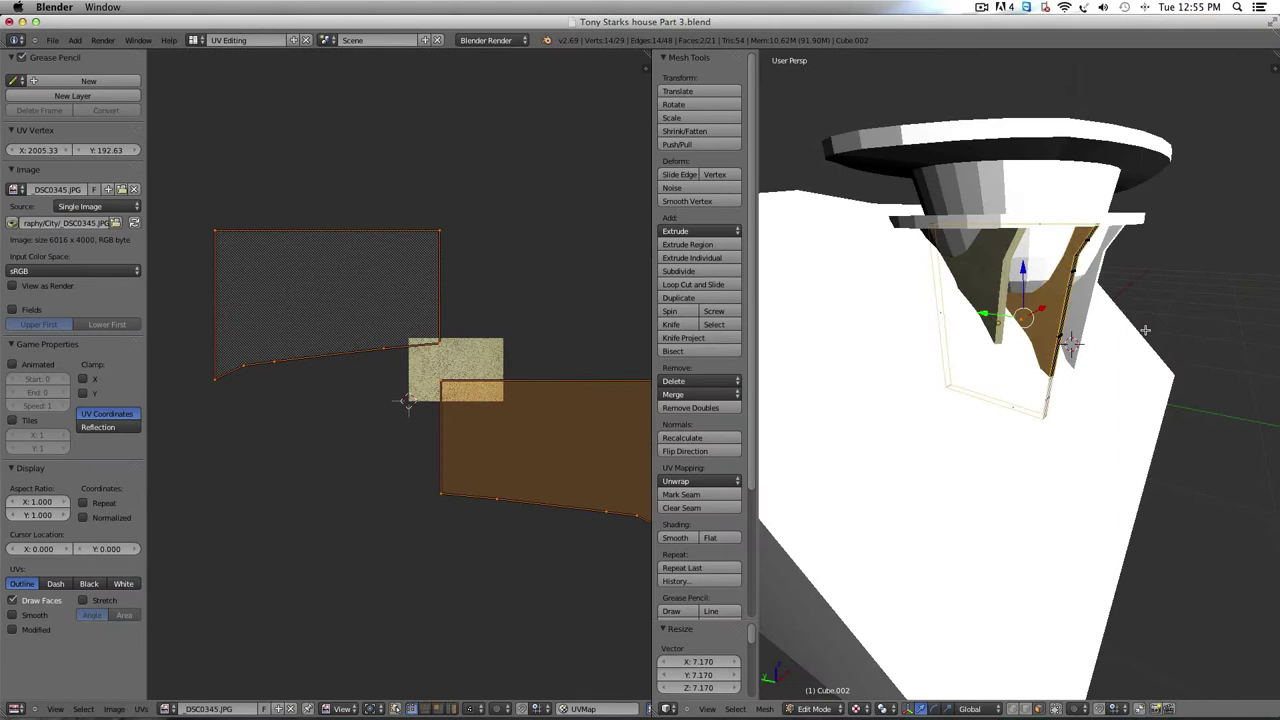
key(Tab)
Unwrap all faces of the middle support leg with Lightmap Pack
middle_drag(1143, 366, 1135, 387)
key(KP_1)
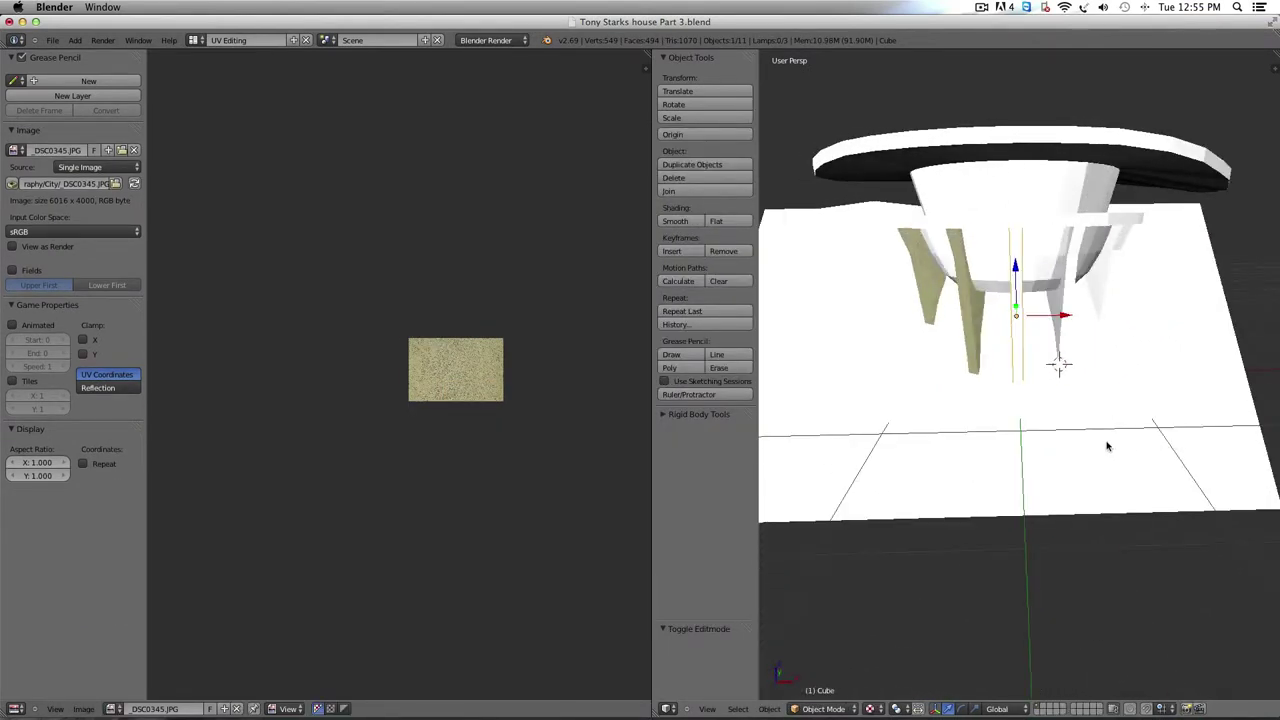
key(Tab)
key(a)
key(a)
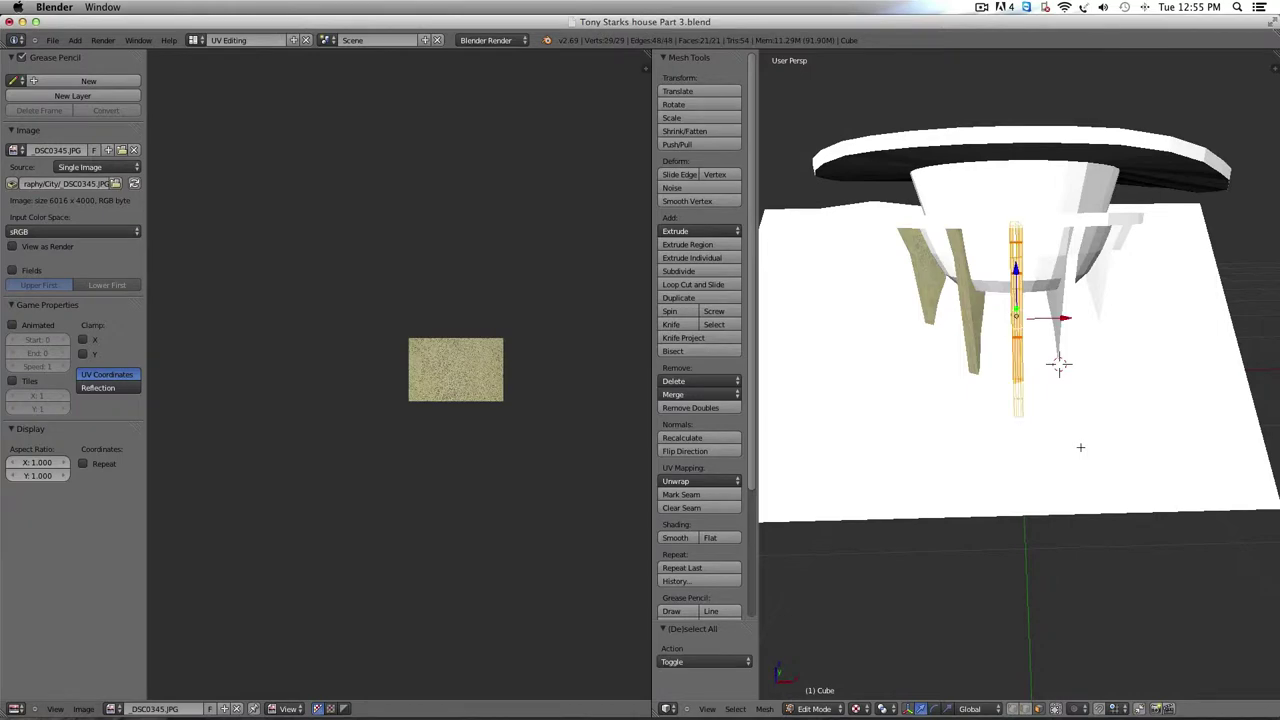
key(u)
click(1080, 447)
key(Return)
Texture the middle support leg with _DSC0345.JPG and select the UVs of its two large side faces
middle_drag(820, 380, 745, 382)
right_click(1010, 310)
shift+right_click(1020, 310)
key(a)
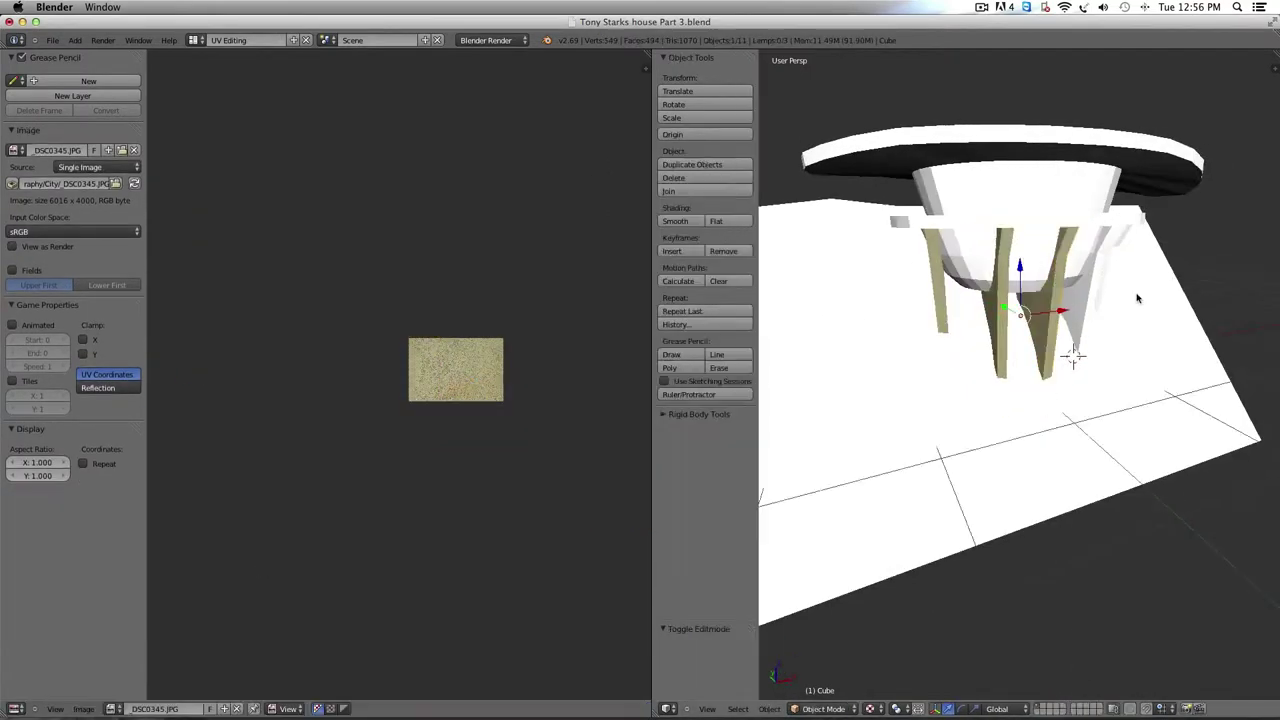
Unwrap the whole fourth support leg with Lightmap Pack and assign the _DSC0345.JPG image to it
right_click(1085, 290)
key(Tab)
key(a)
middle_drag(1137, 298, 1125, 330)
key(u)
click(1000, 344)
click(168, 708)
Scale up the UVs of the fourth leg's large side faces and leave Edit Mode
shift+right_click(1000, 300)
key(s)
middle_drag(1050, 320, 990, 325)
key(Tab)
Unwrap the last untextured support leg with Lightmap Pack and assign the _DSC0345.JPG image to it
right_click(1105, 300)
key(Tab)
key(a)
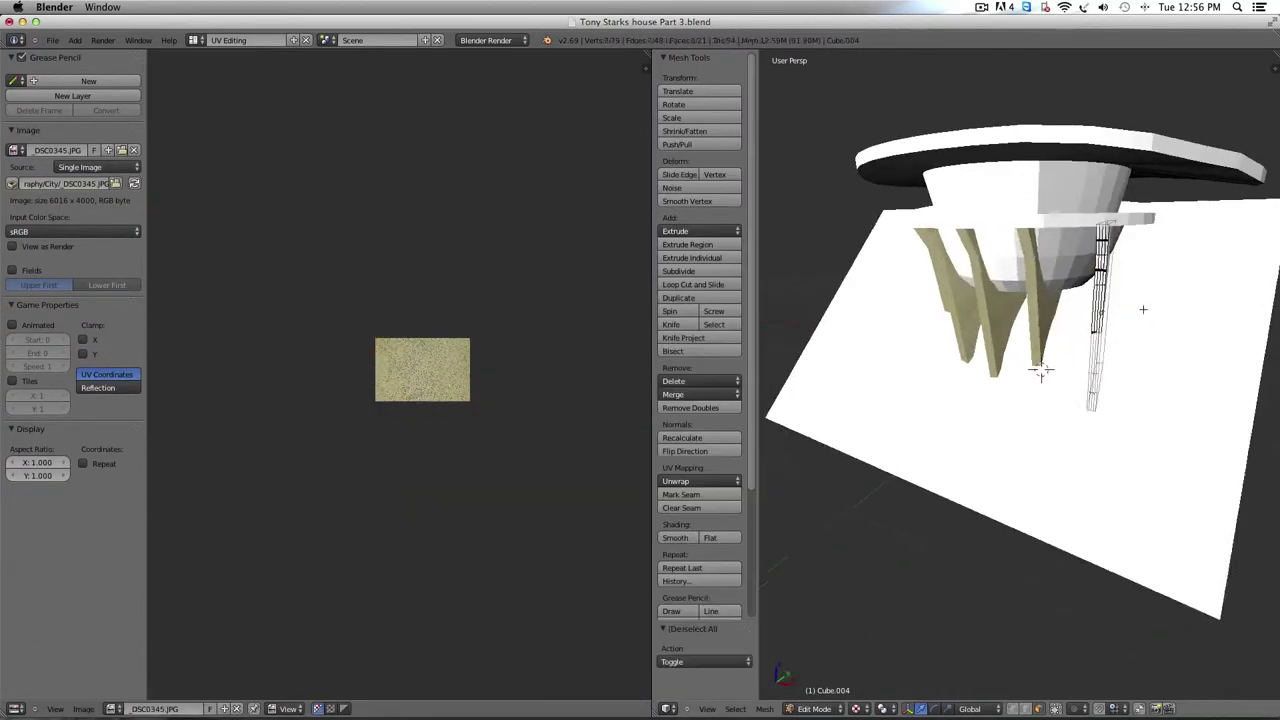
key(a)
key(u)
click(1135, 318)
click(168, 708)
Select the last support leg's large side faces and scale up their UVs
middle_drag(870, 360, 934, 366)
right_click(1105, 300)
middle_drag(1105, 310, 1020, 320)
key(s)
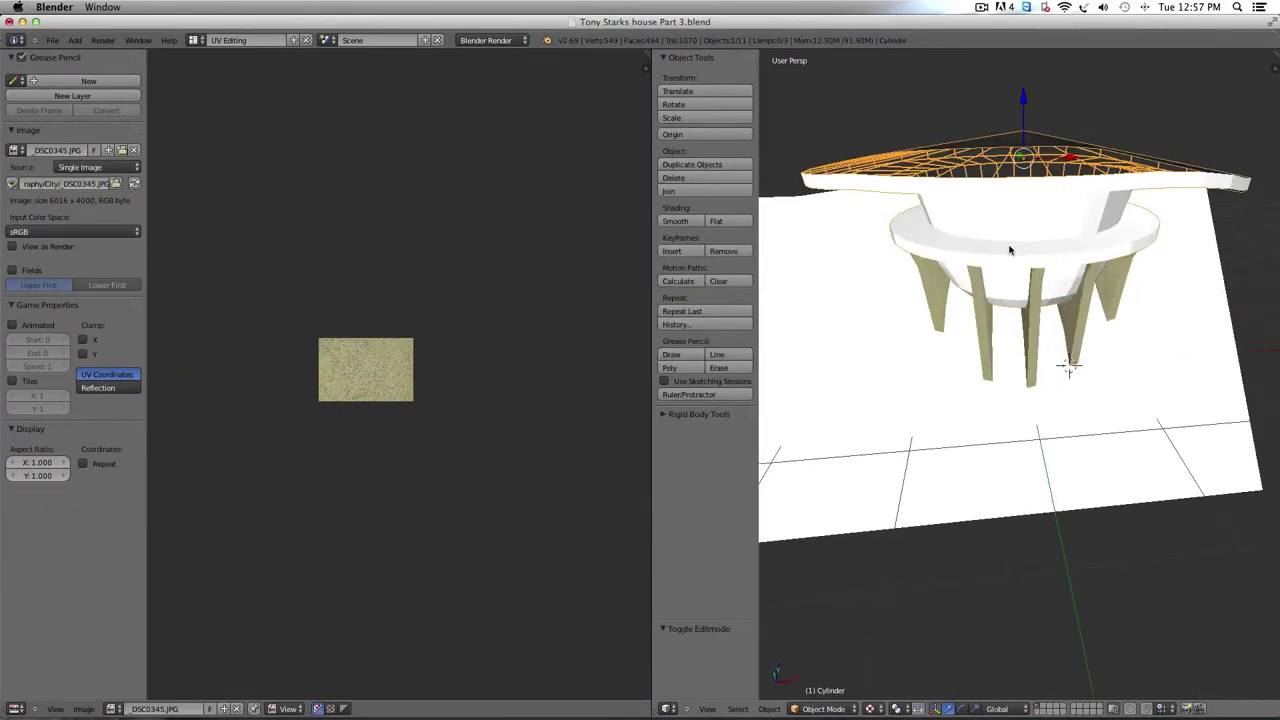
key(Tab)
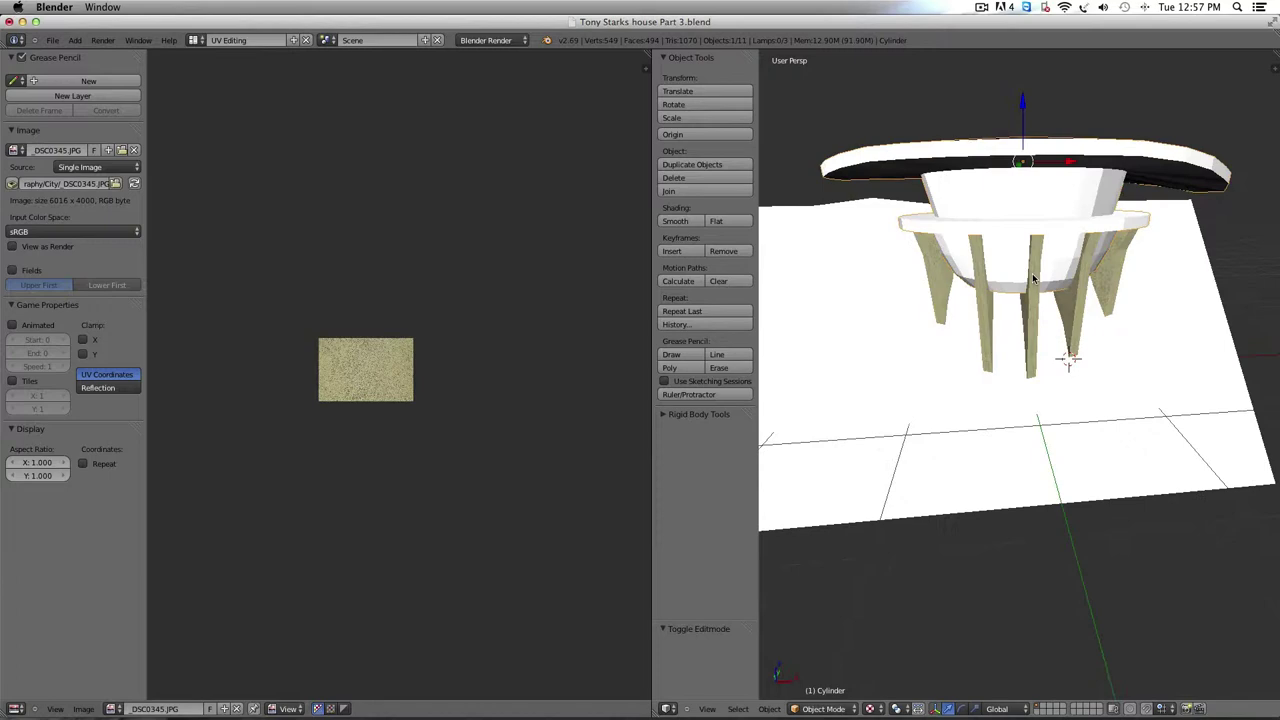
key(Tab)
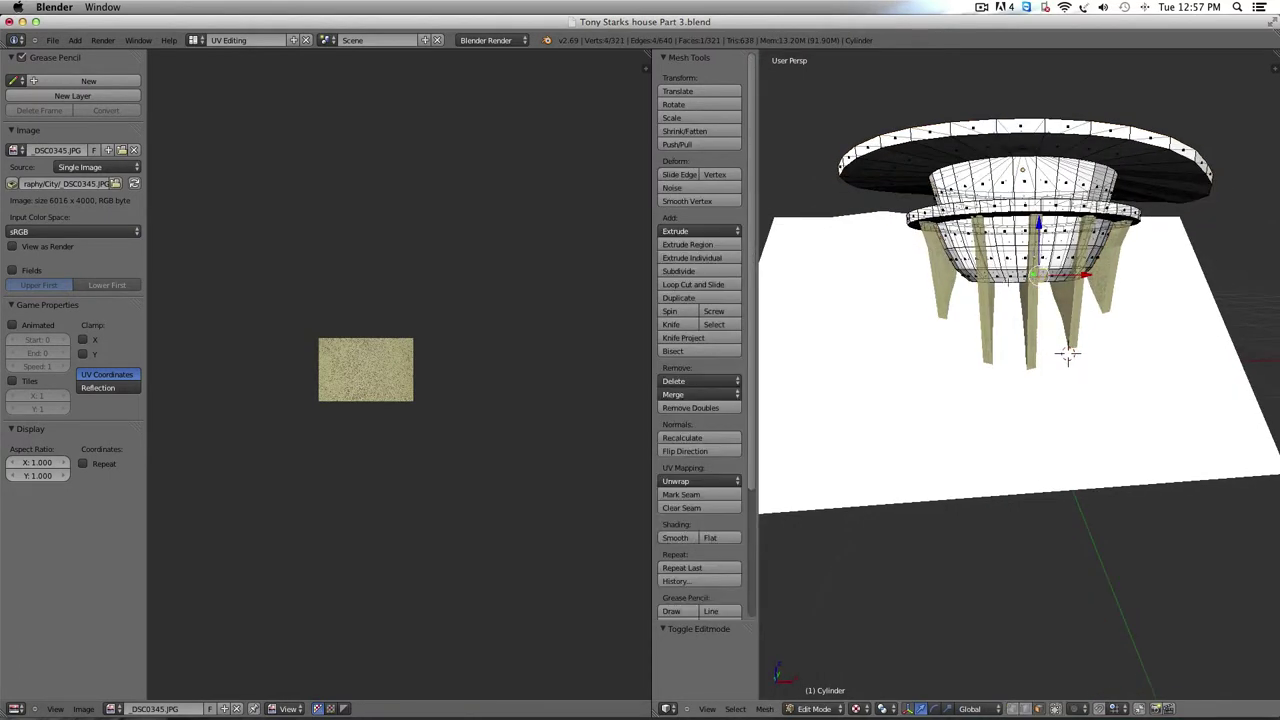
middle_drag(1067, 355, 1067, 358)
key(Tab)
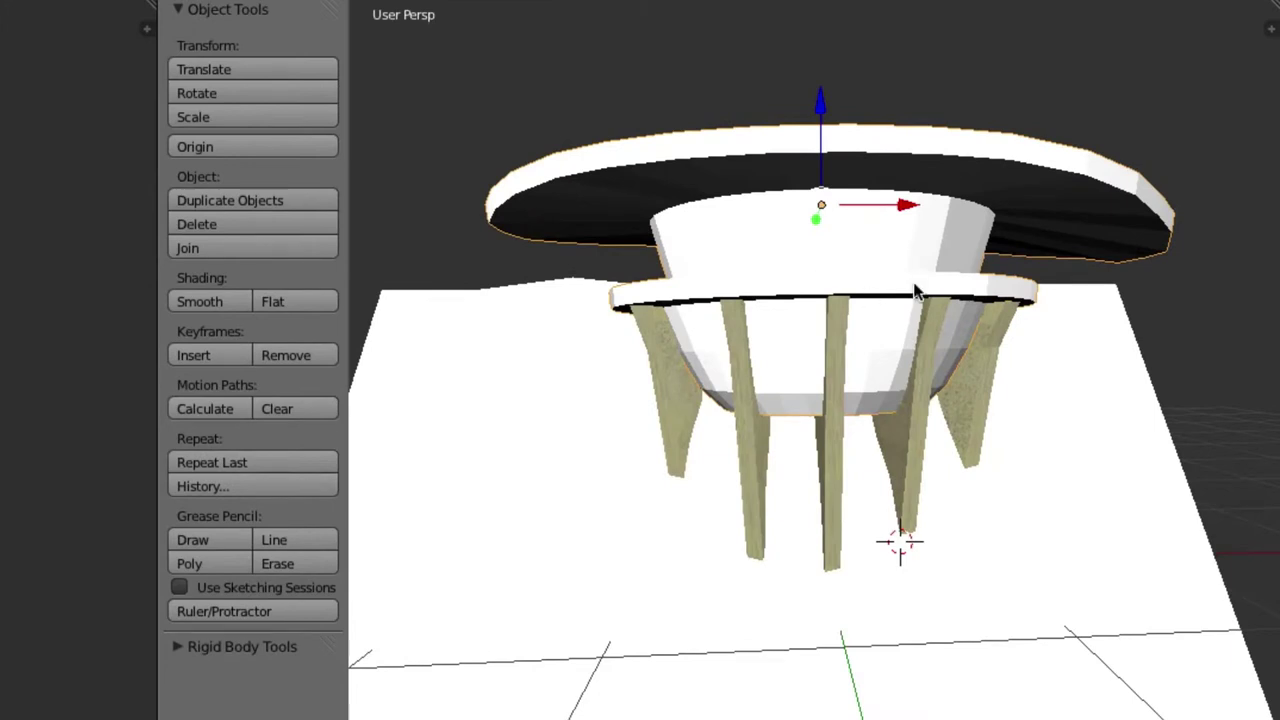
Put the house body in Edit Mode with solid viewport shading and limit the selection to visible geometry
key(Tab)
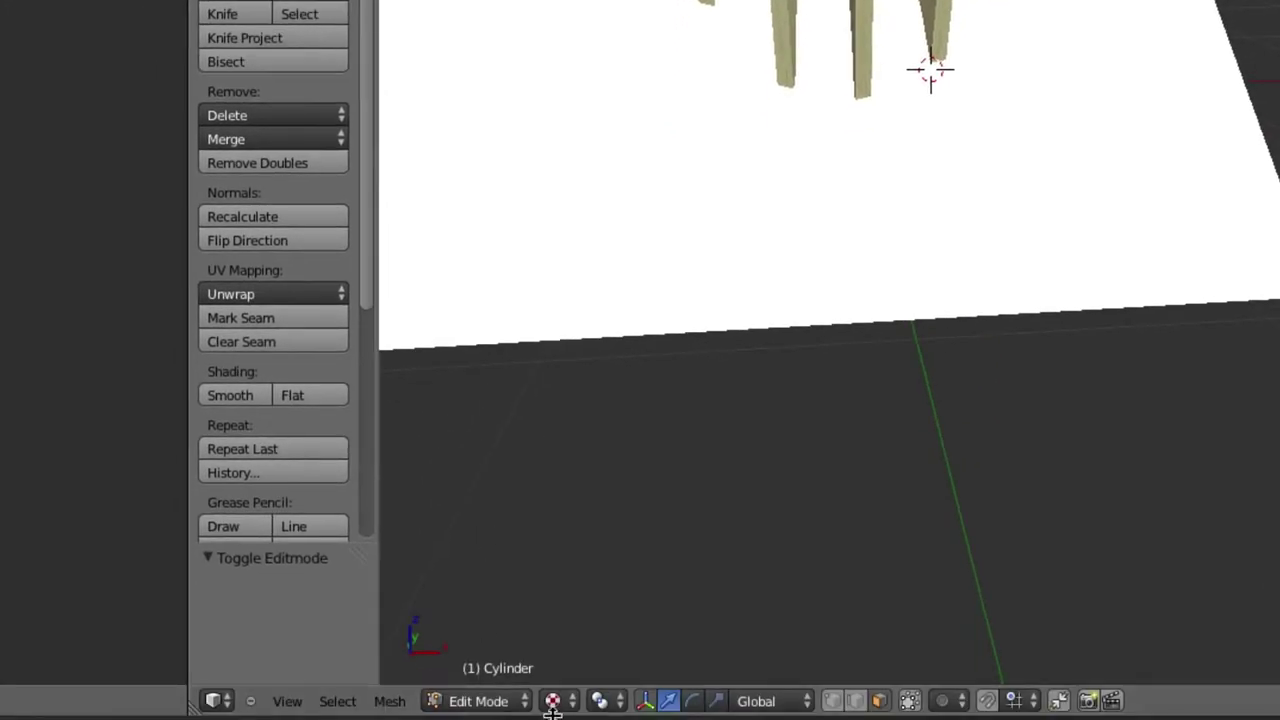
click(553, 700)
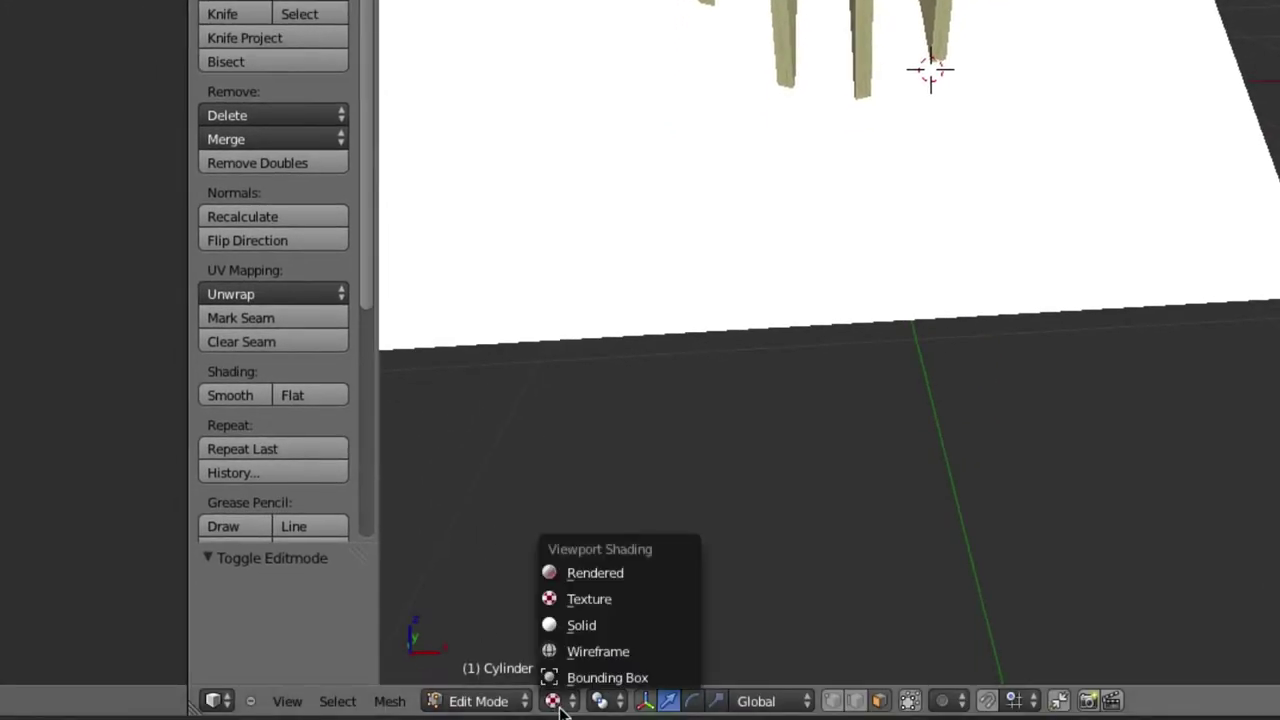
click(601, 624)
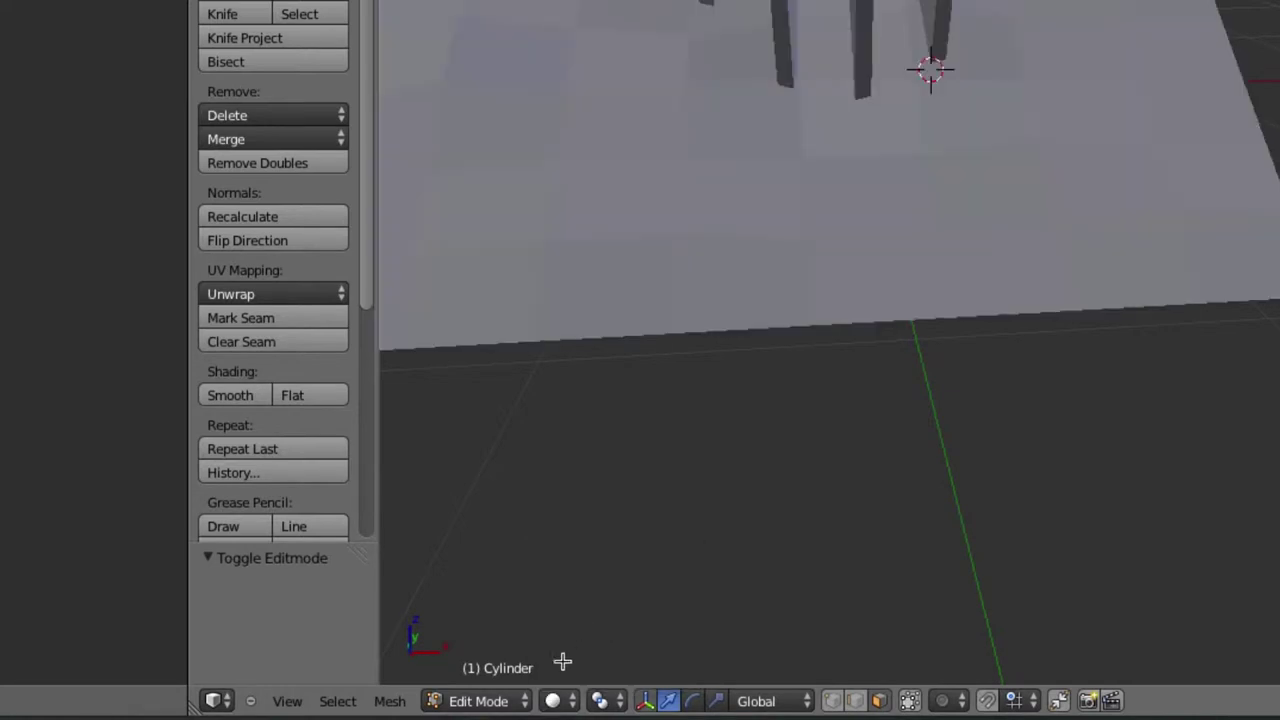
click(912, 703)
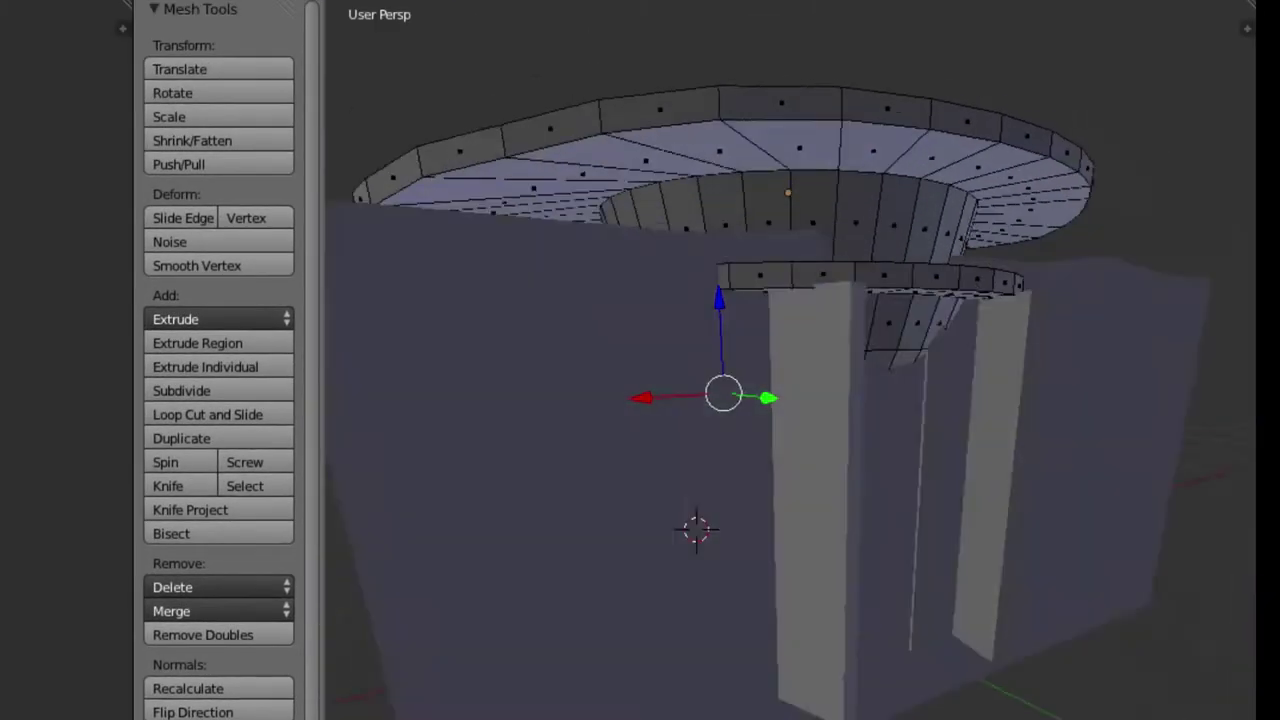
Try to select the outer rim faces around the house body's lower ring
middle_drag(790, 400, 640, 400)
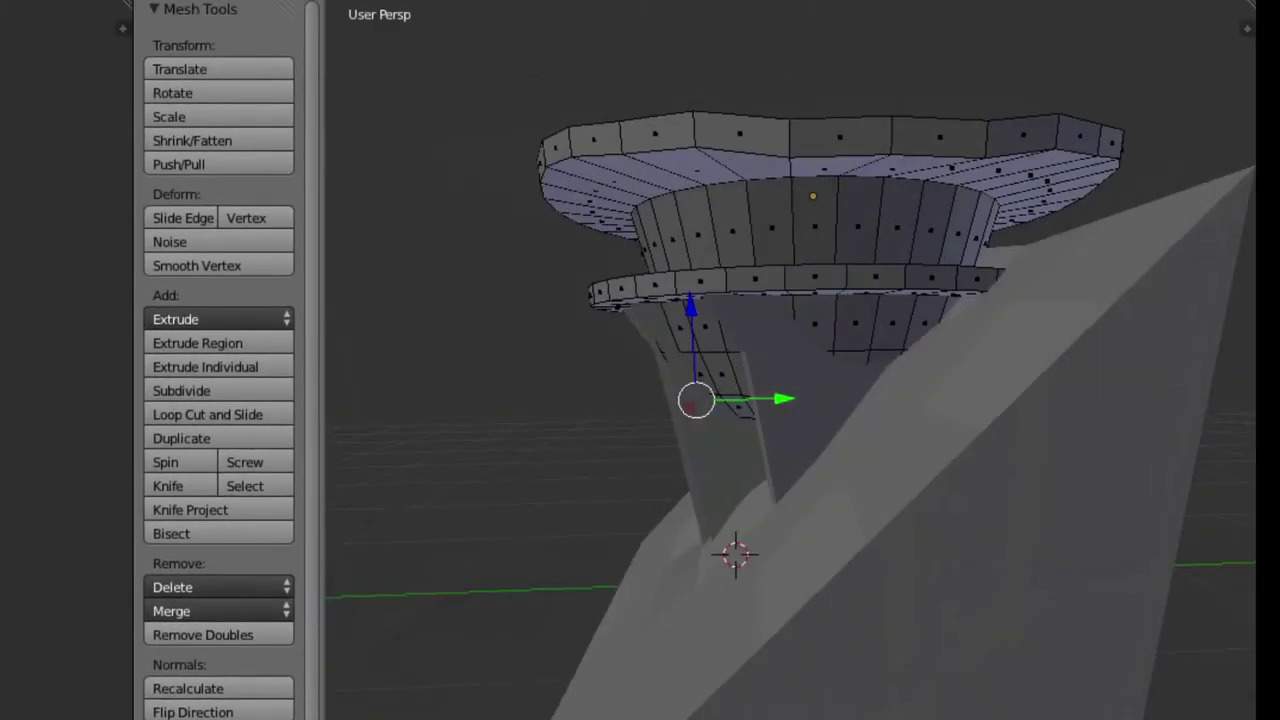
right_click(822, 278)
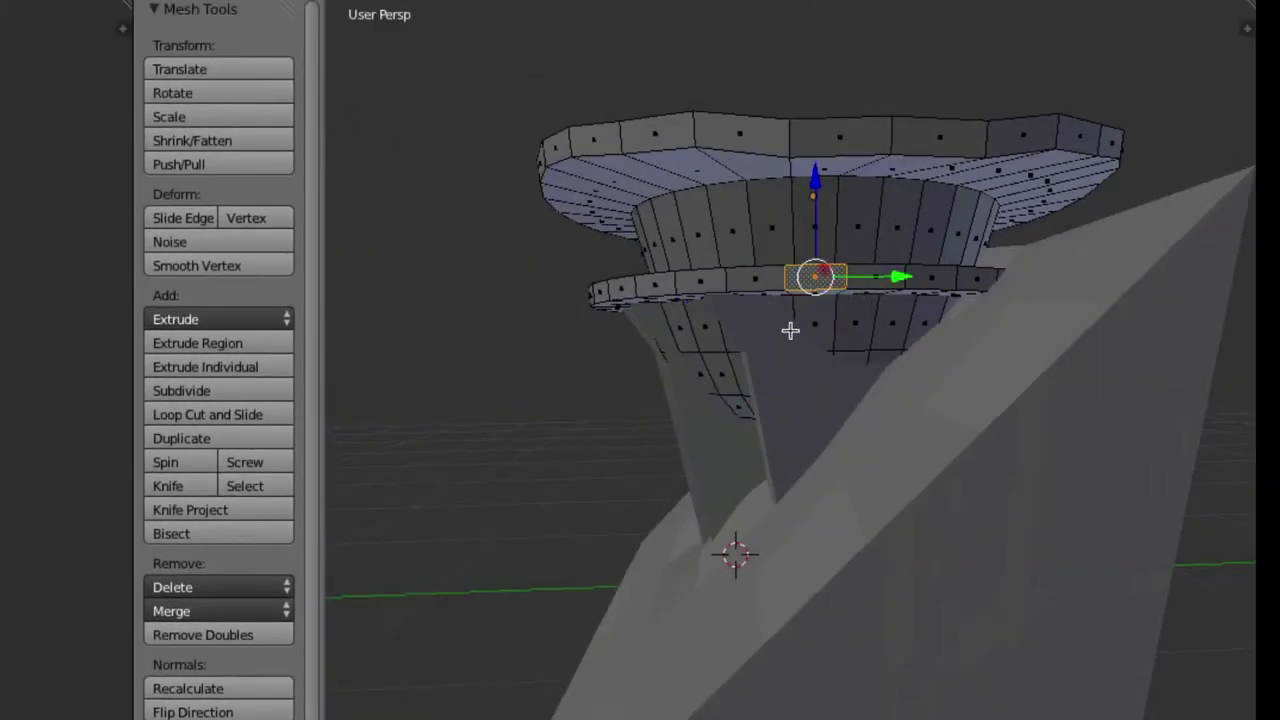
middle_drag(789, 329, 833, 296)
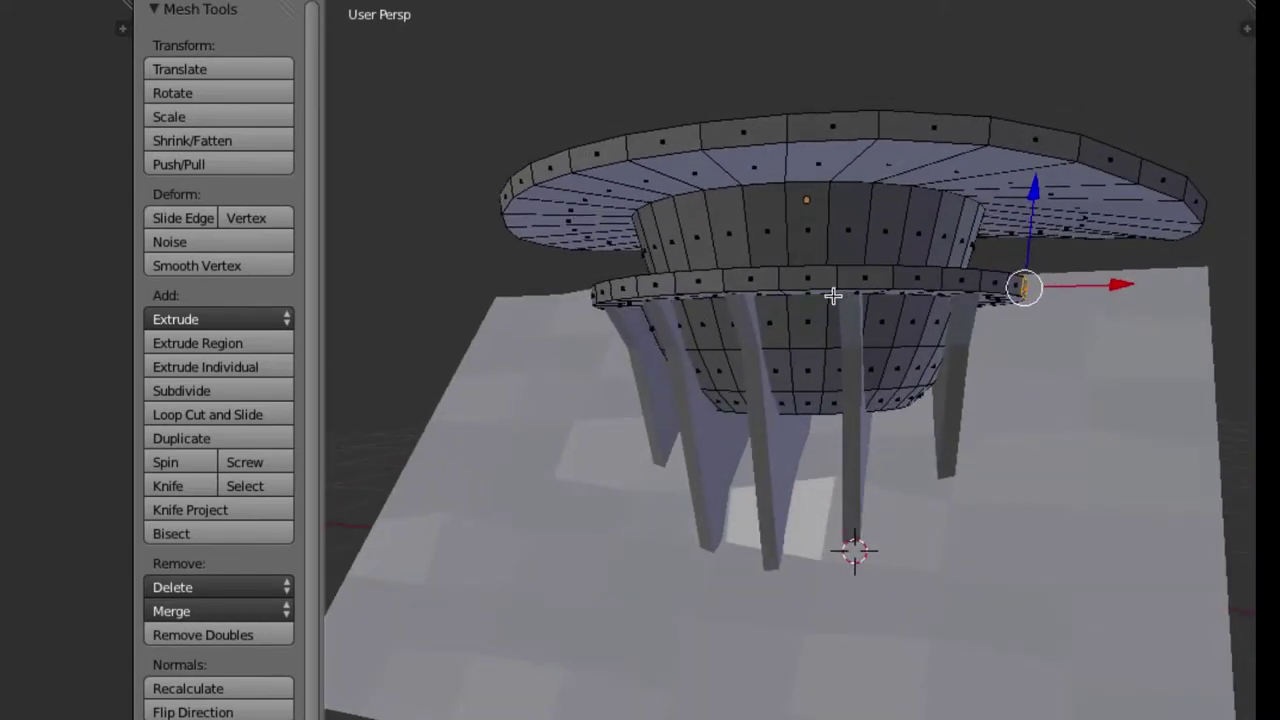
ctrl+right_click(697, 283)
middle_drag(677, 286, 631, 285)
alt+right_click(631, 288)
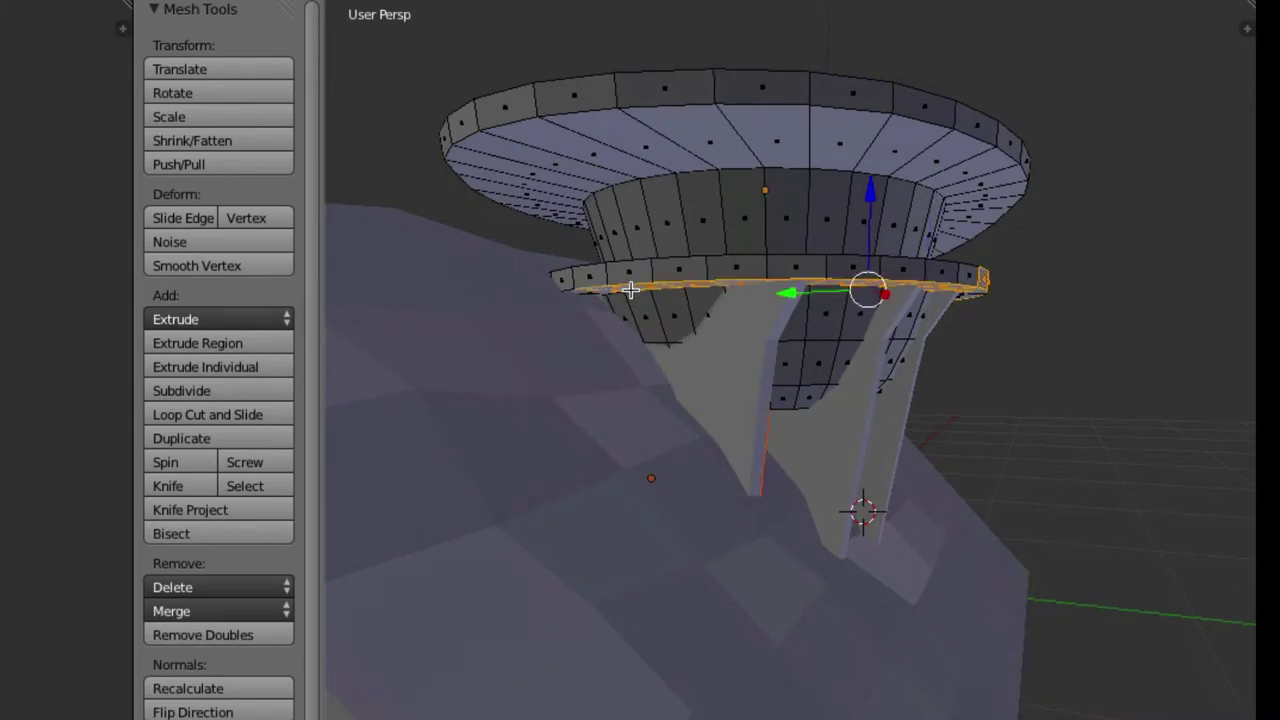
right_click(741, 350)
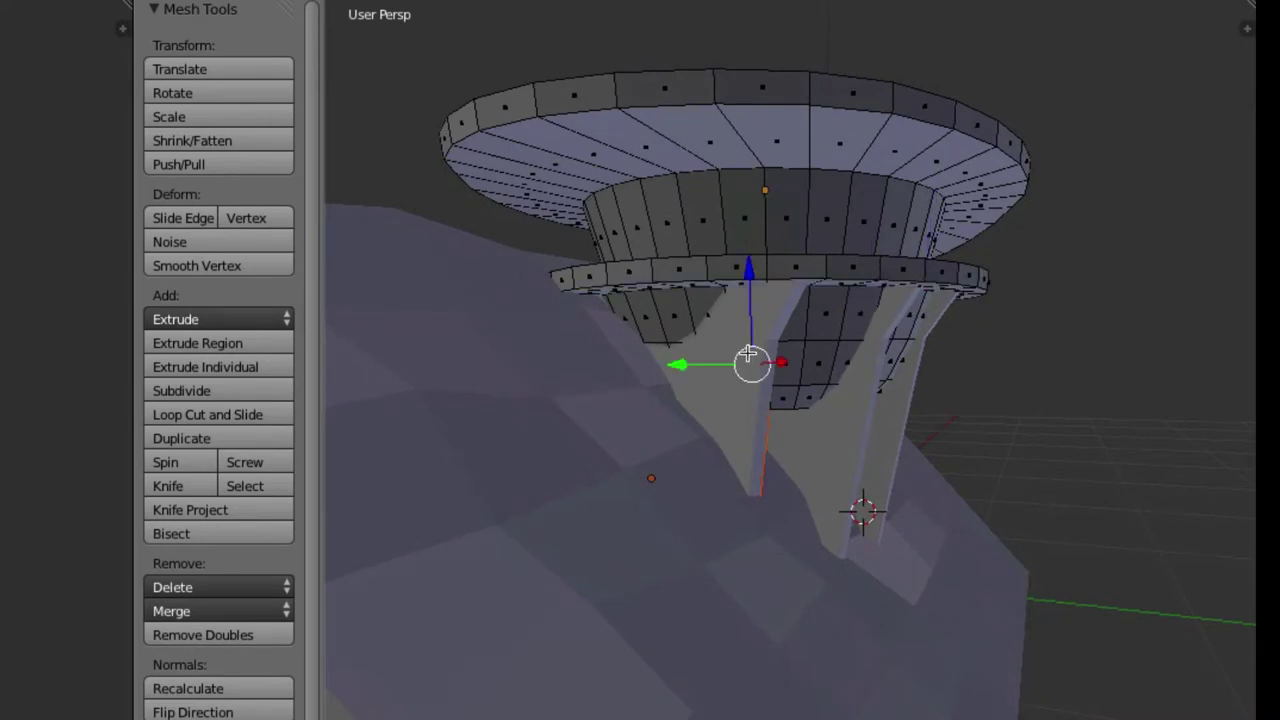
right_click(794, 266)
mouse_move(926, 274)
middle_down()
mouse_move(857, 271)
mouse_move(924, 284)
middle_up()
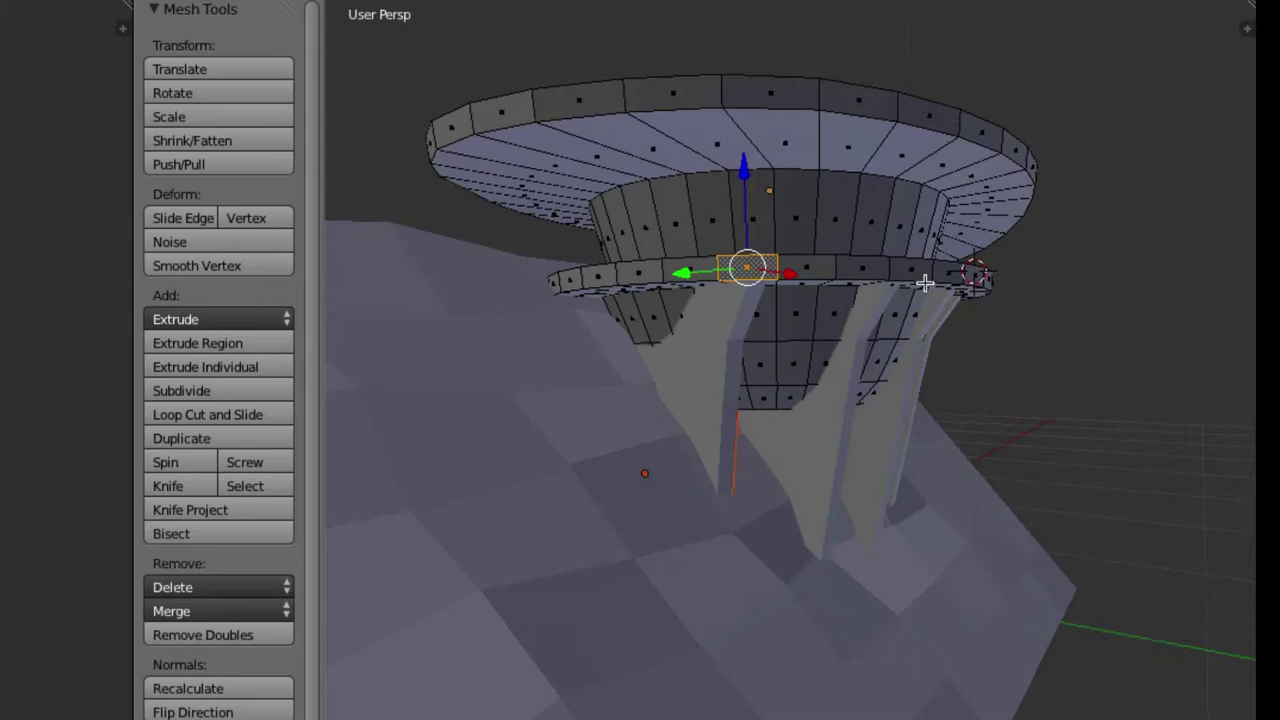
Reselect only the house body and return it to Edit Mode
key(Tab)
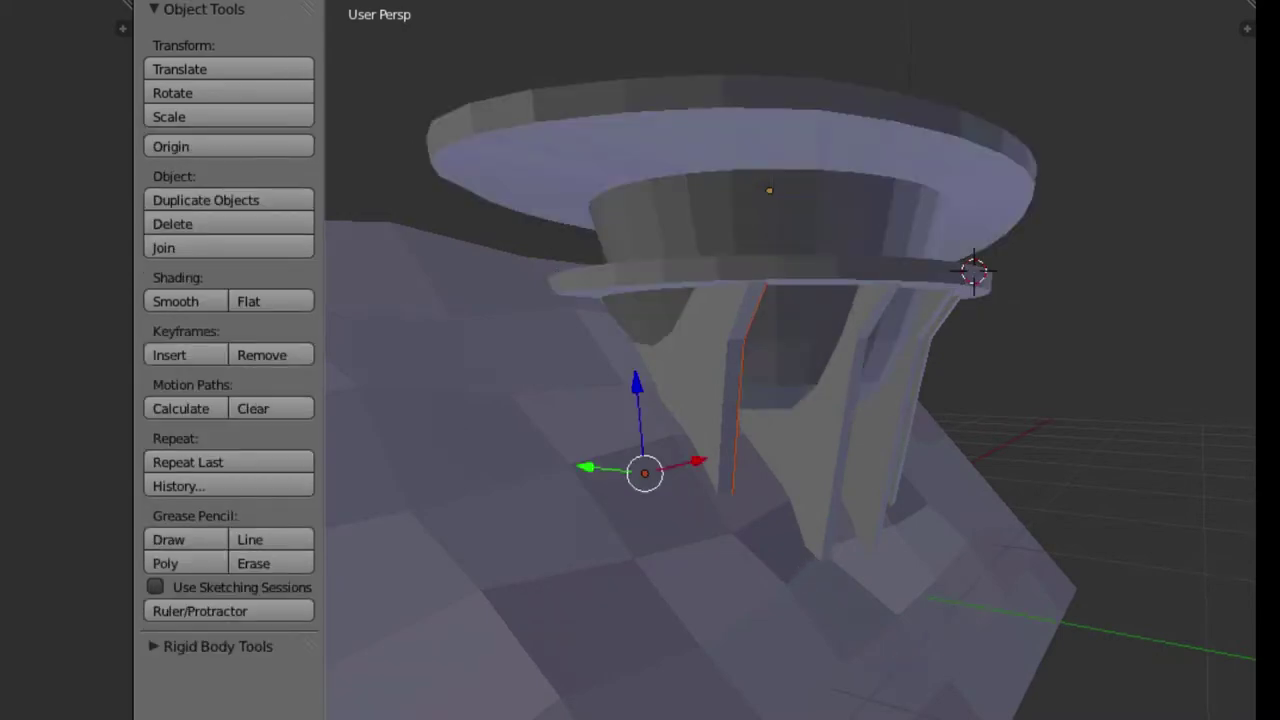
right_click(800, 240)
key(Tab)
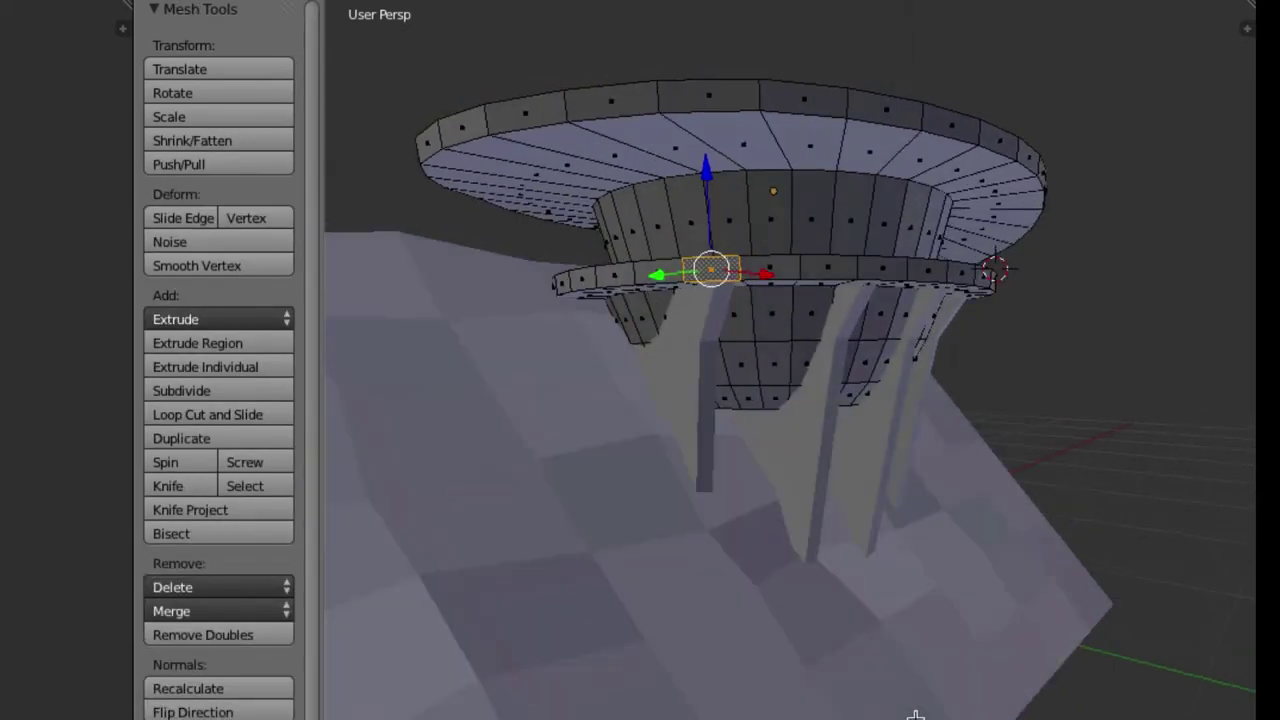
Select all the outer rim faces around the house body's lower ring and unwrap them with Lightmap Pack
middle_drag(900, 280, 926, 315)
right_click(984, 276)
ctrl+right_click(763, 269)
alt+right_click(622, 257)
shift+right_click(606, 220)
alt+right_click(593, 325)
key(u)
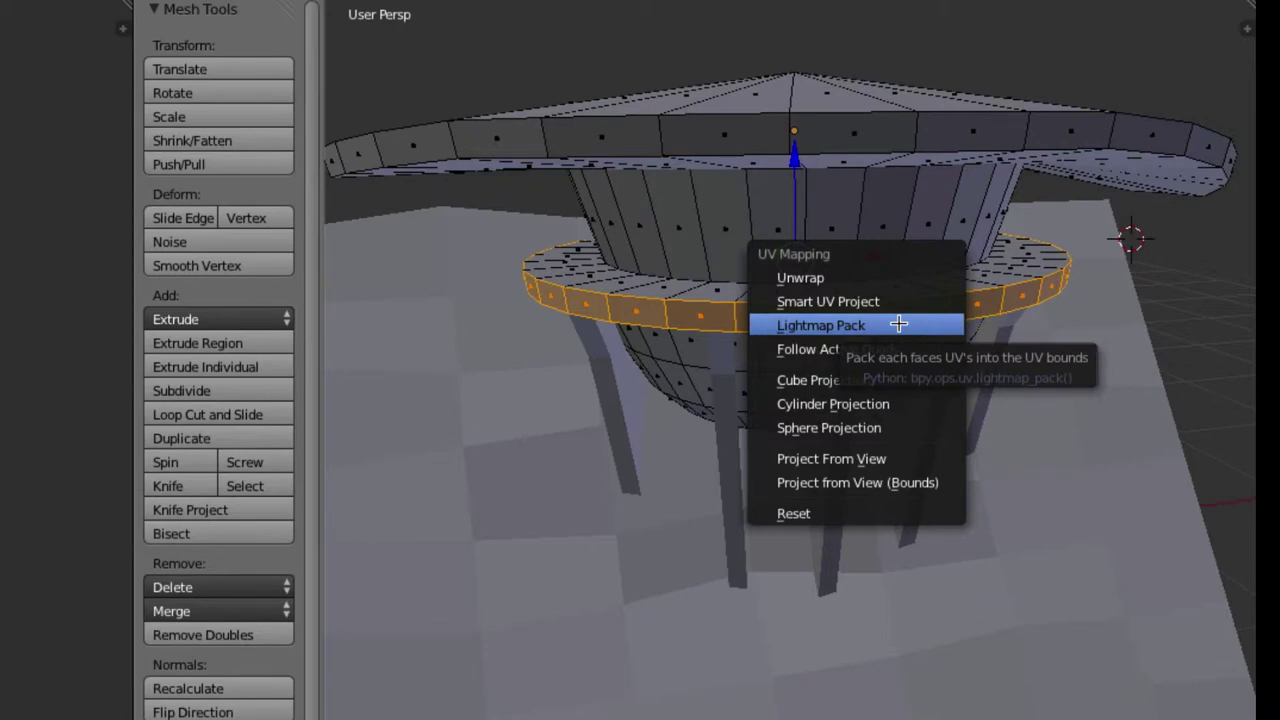
click(899, 324)
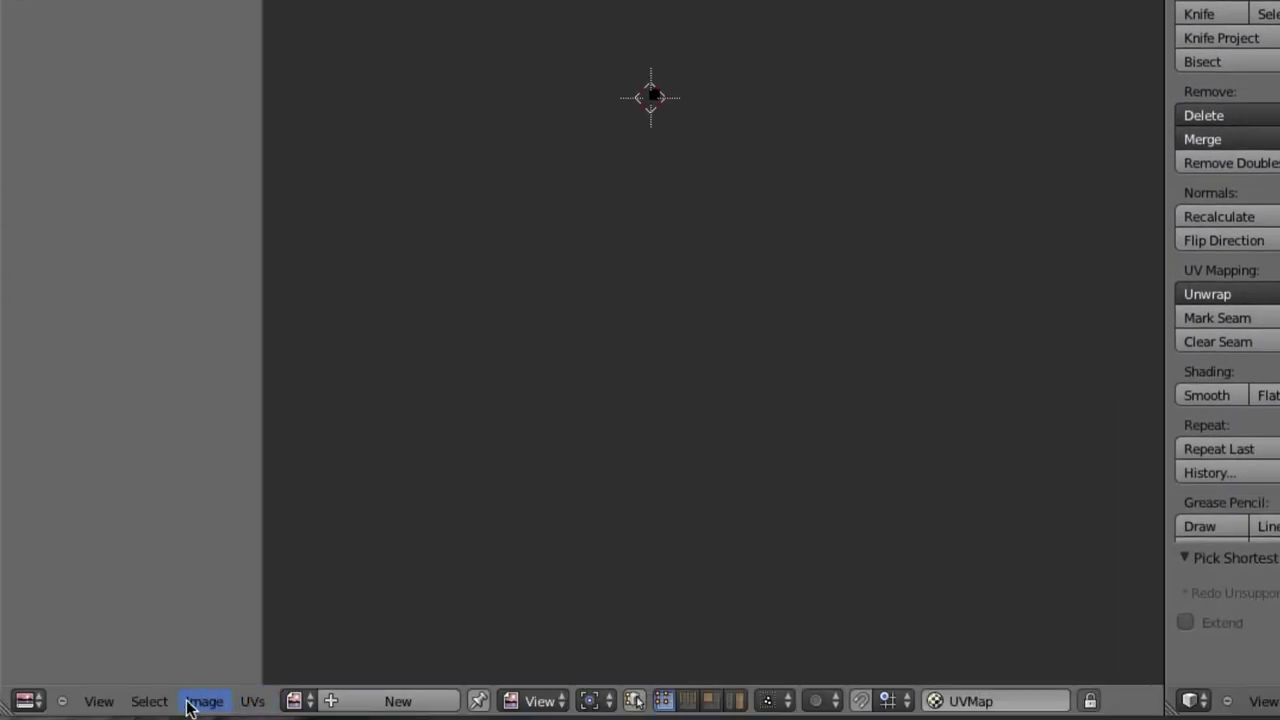
Open Concrete with border.JPG from the Stock Photography/City folder as the image for the unwrapped rim faces
click(205, 702)
click(183, 538)
click(241, 655)
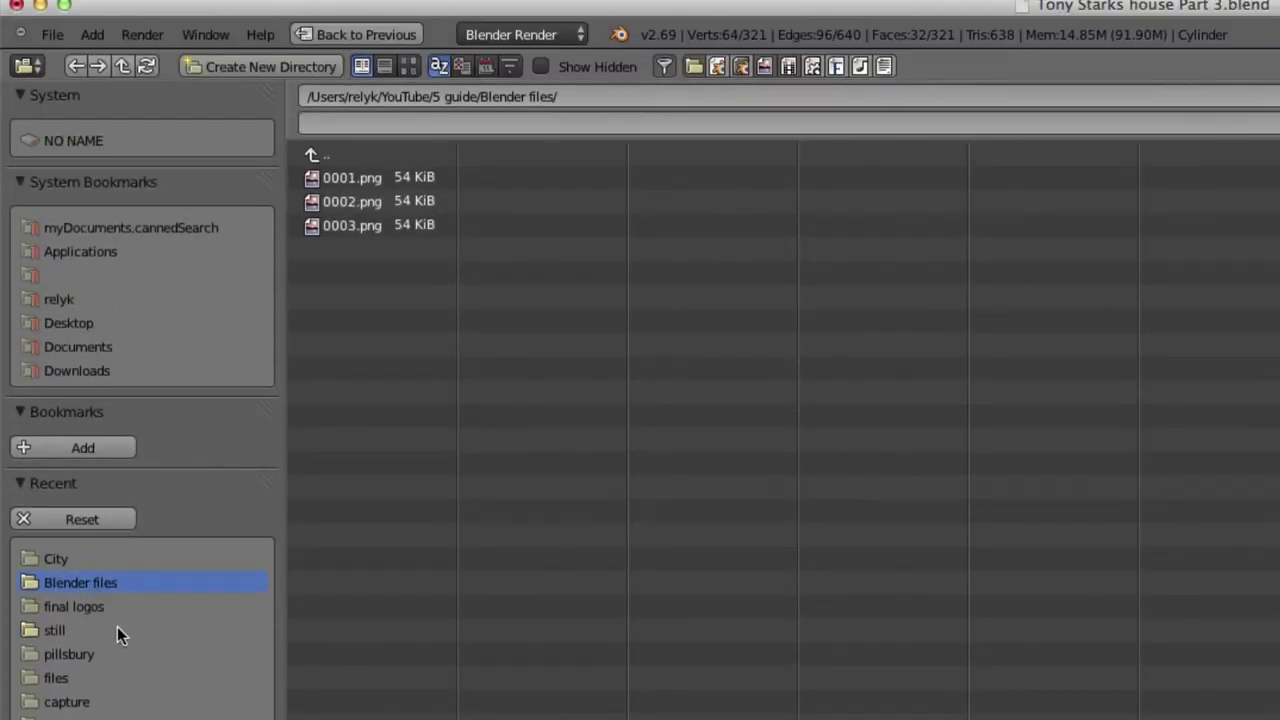
click(63, 300)
click(345, 606)
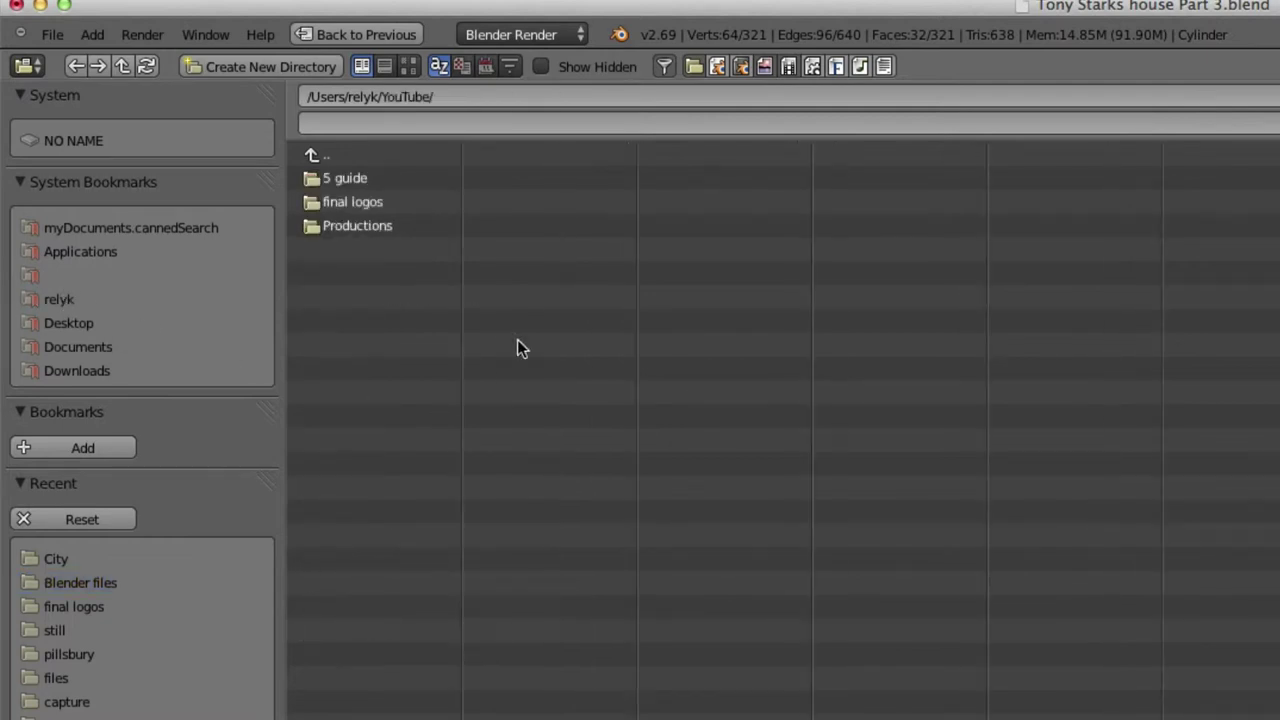
click(385, 178)
click(375, 249)
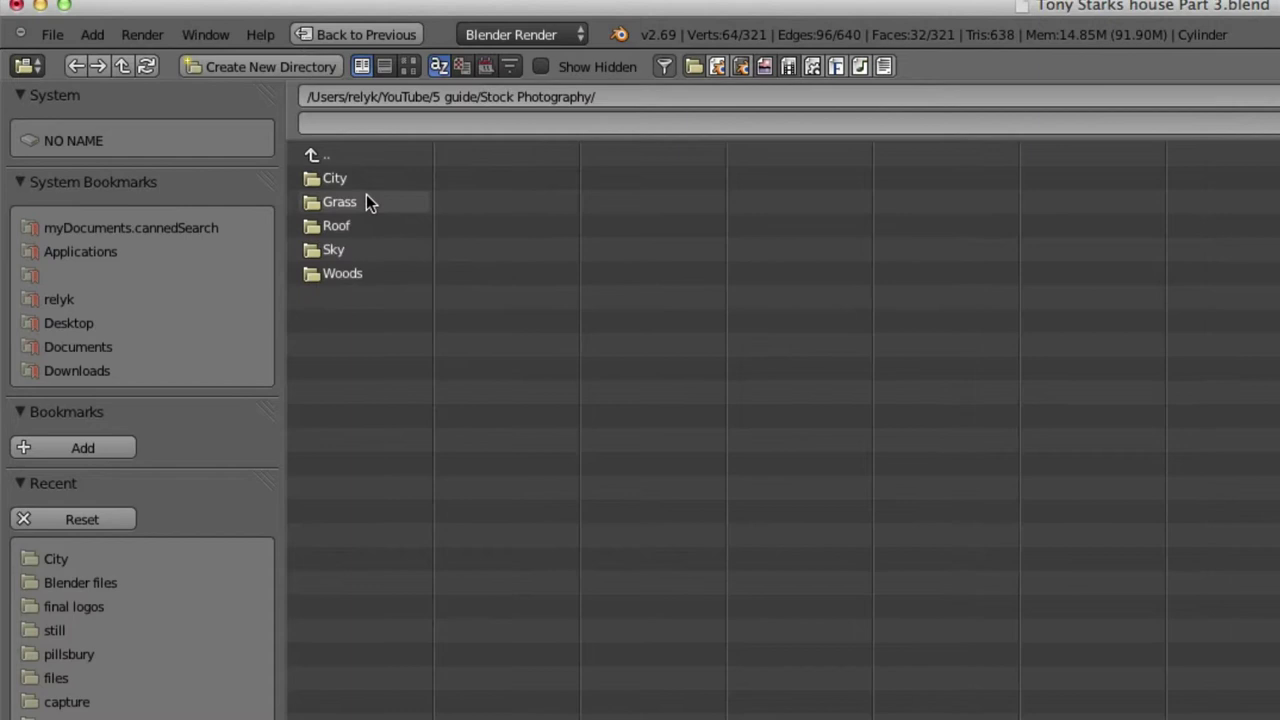
click(352, 203)
click(318, 155)
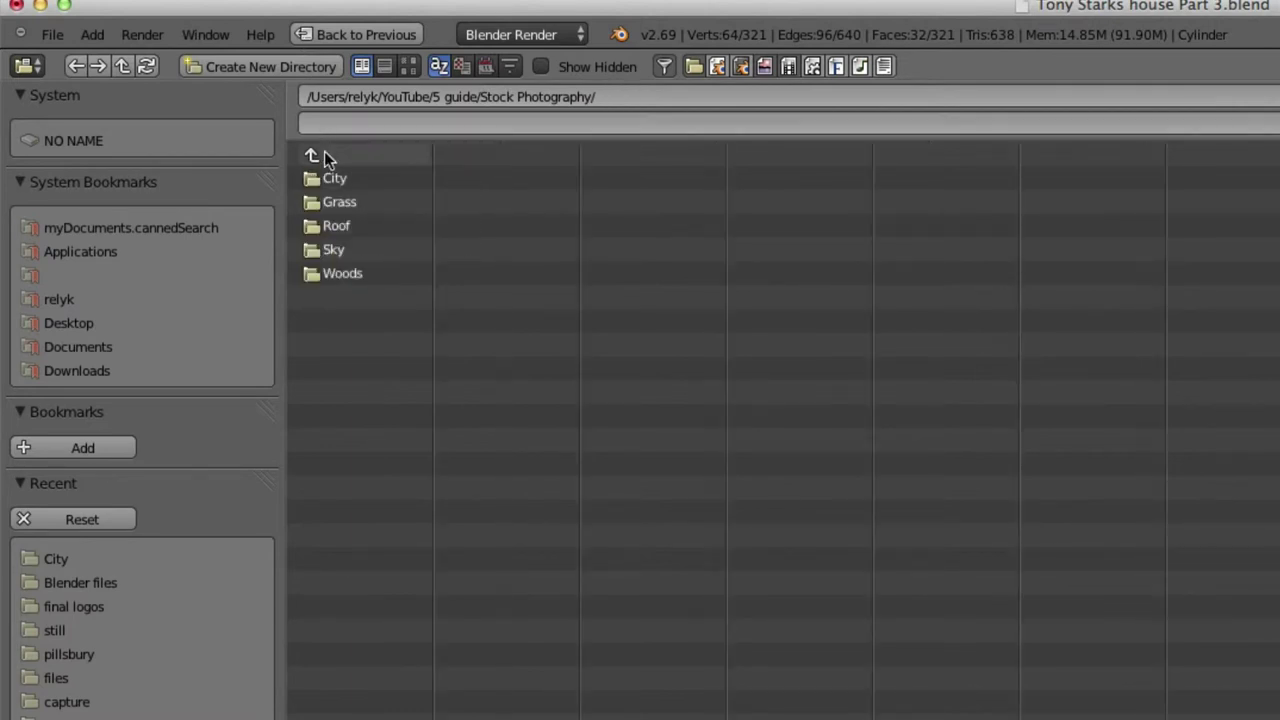
click(352, 178)
click(374, 417)
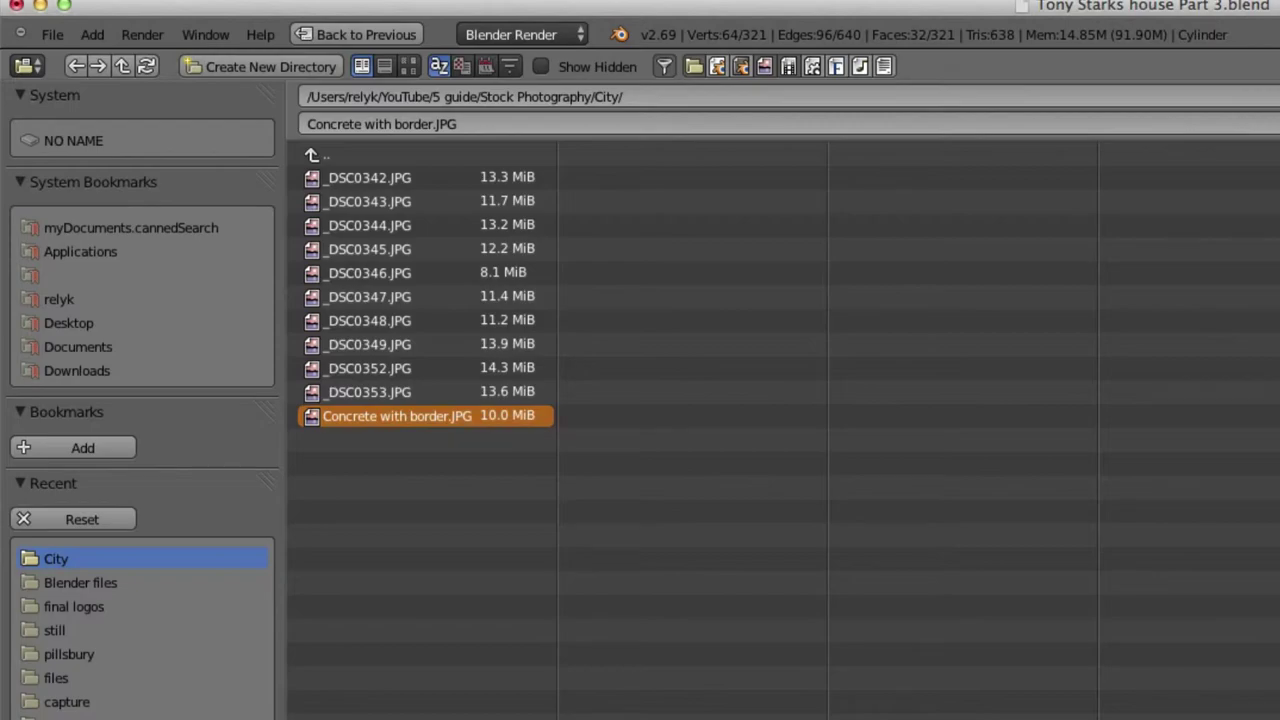
key(Return)
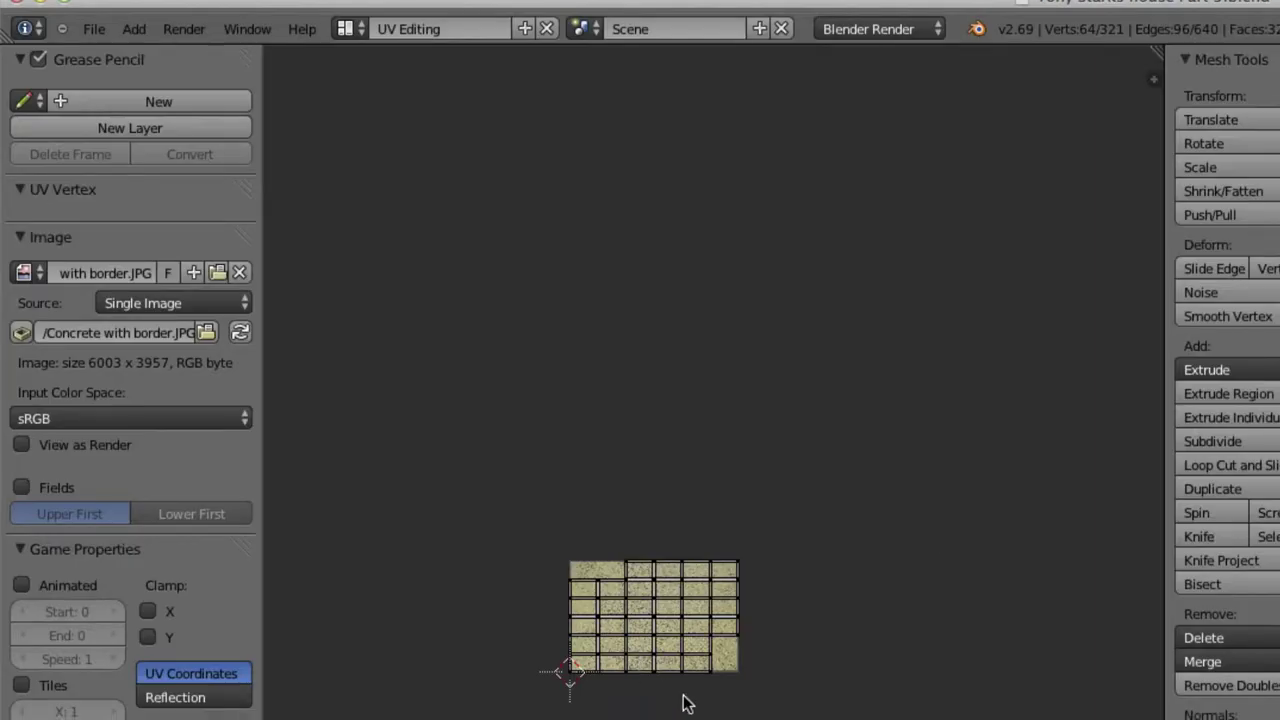
Select all the rim's UVs and scale them up well beyond the concrete photo
scroll(683, 504, up, 3)
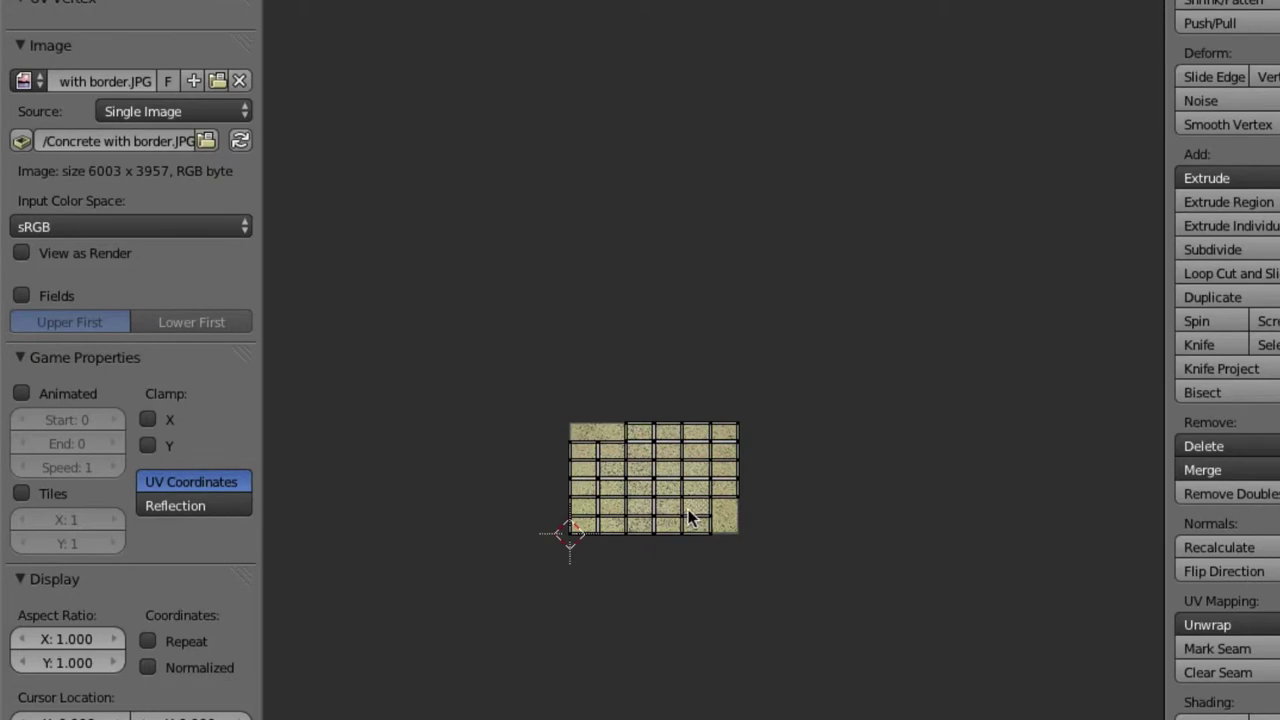
scroll(690, 508, up, 6)
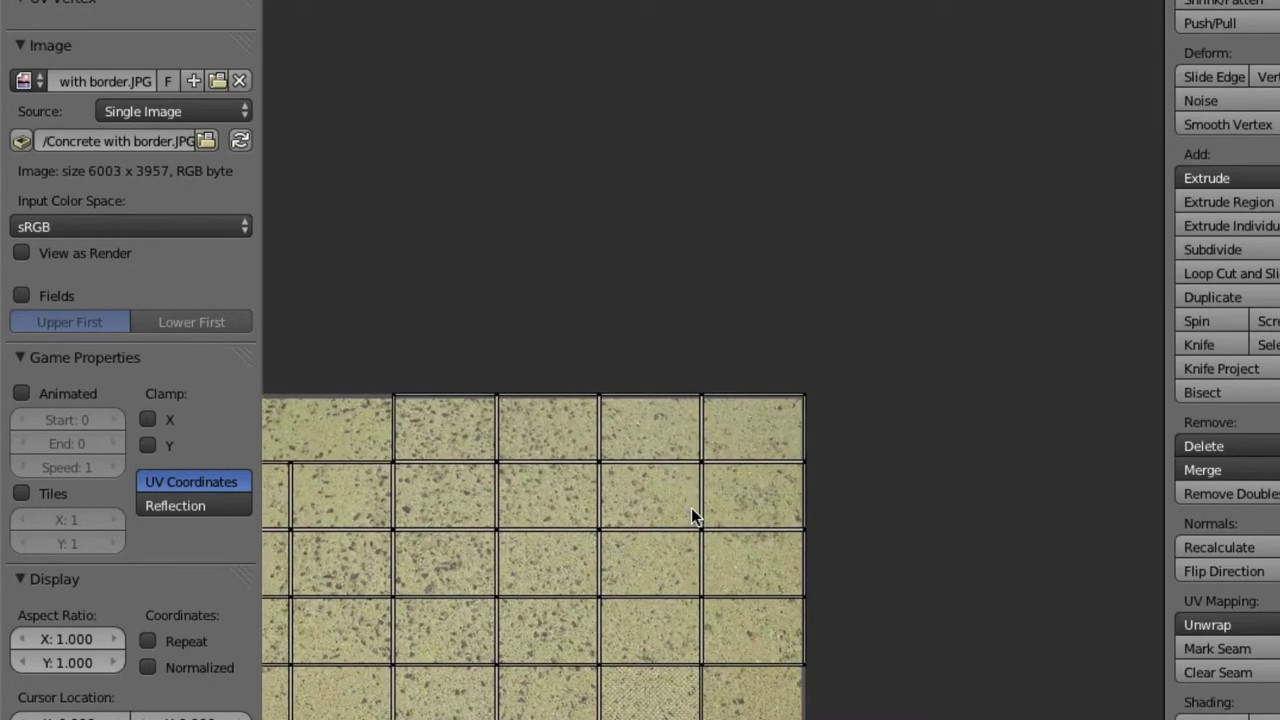
scroll(692, 508, right, 3)
scroll(692, 507, left, 6)
scroll(689, 507, left, 5)
scroll(689, 507, down, 3)
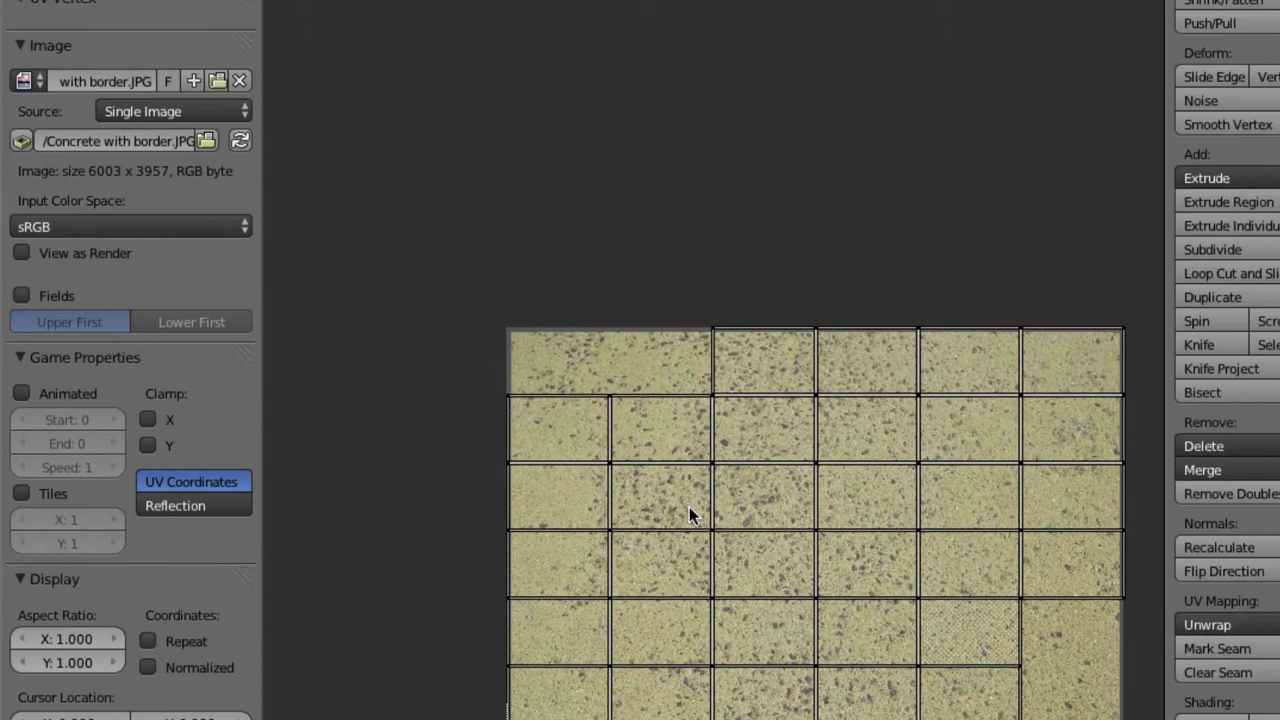
scroll(689, 507, right, 2)
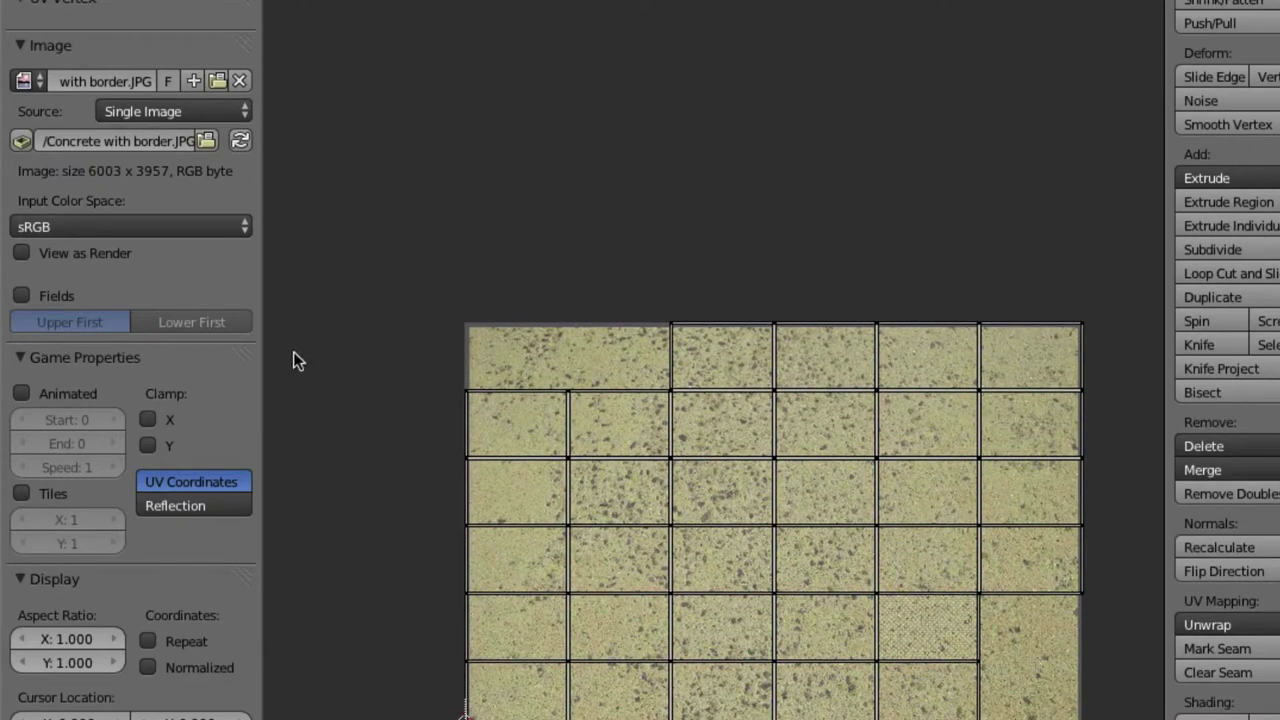
key(a)
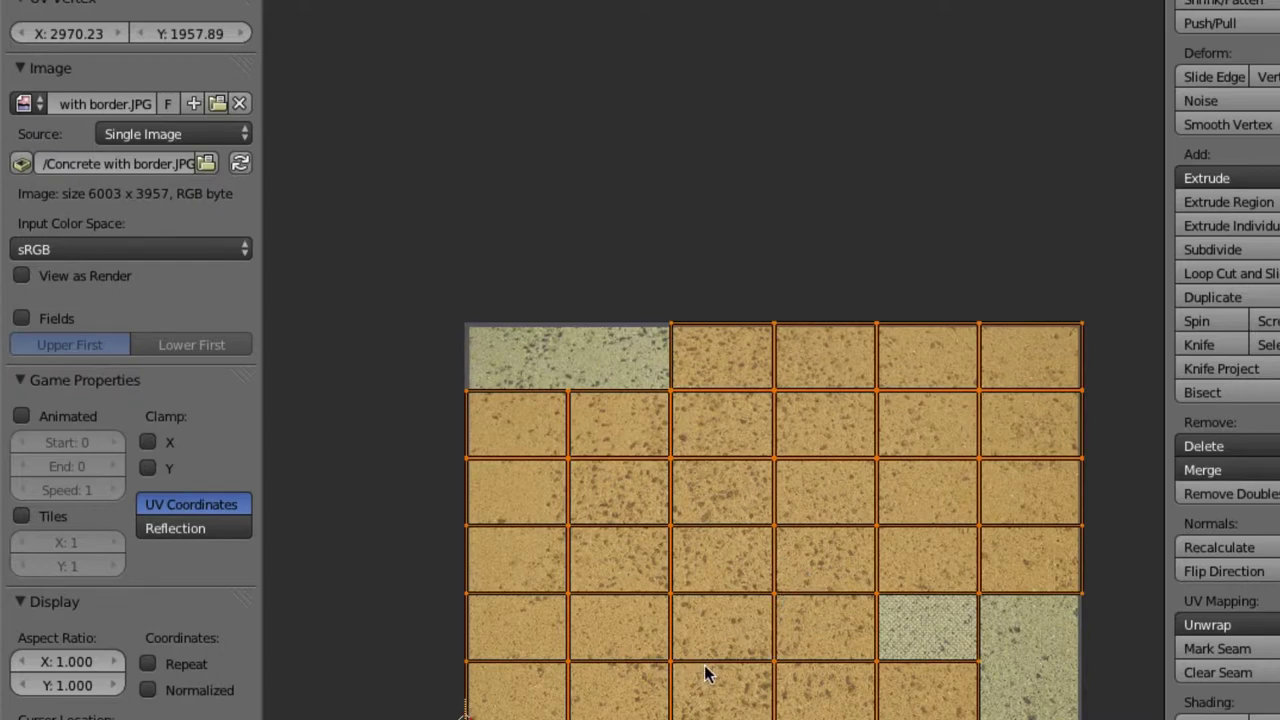
key(s)
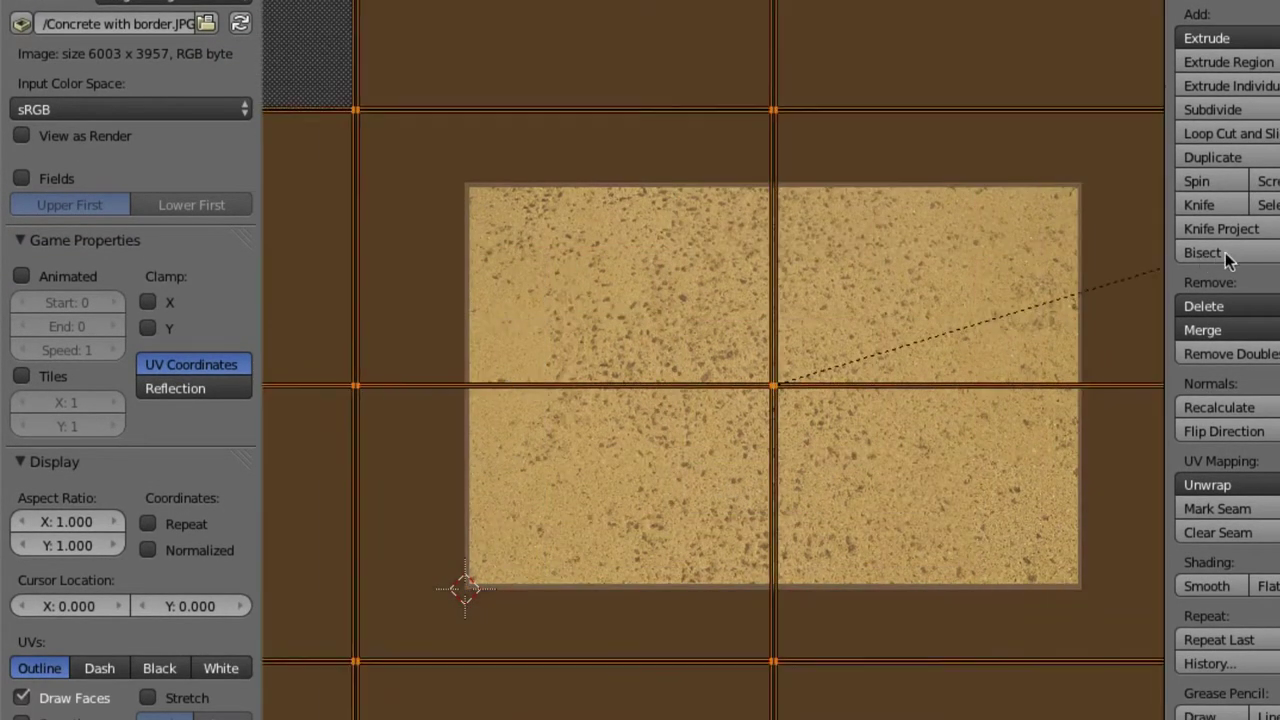
click(1212, 250)
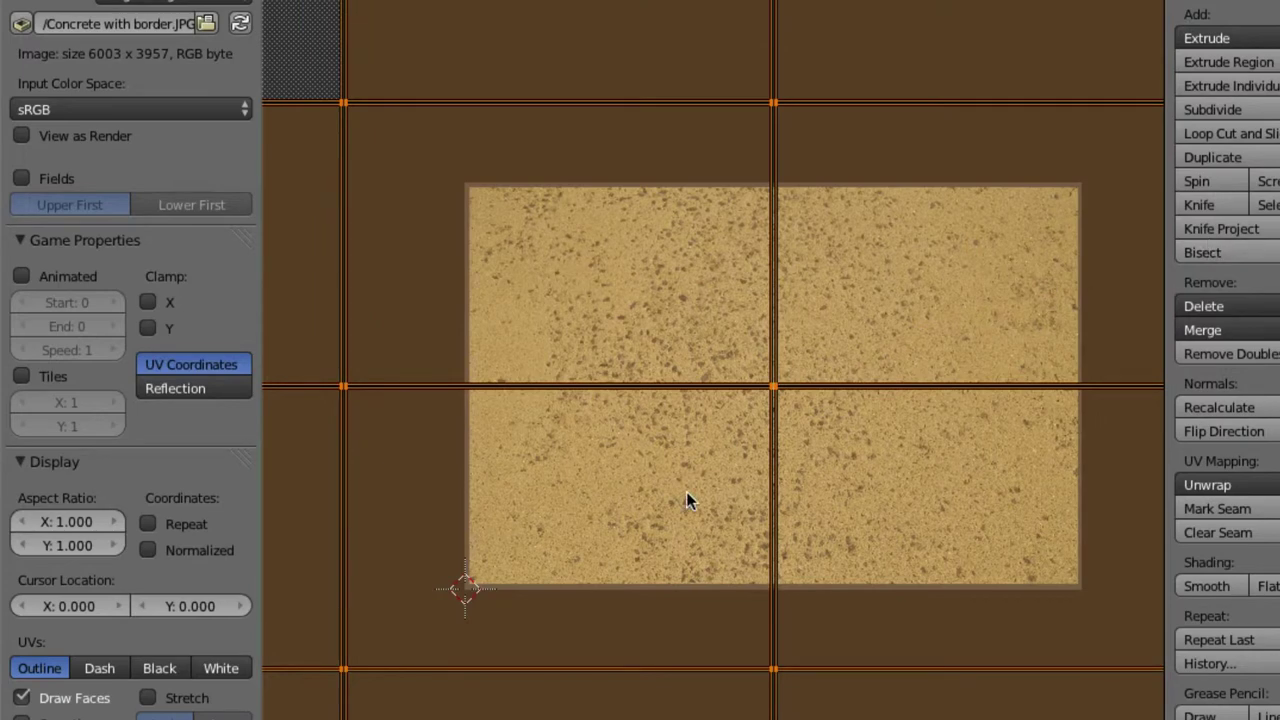
Move and rescale the rim's UVs so that a single face's rectangle frames the whole concrete photo
key(g)
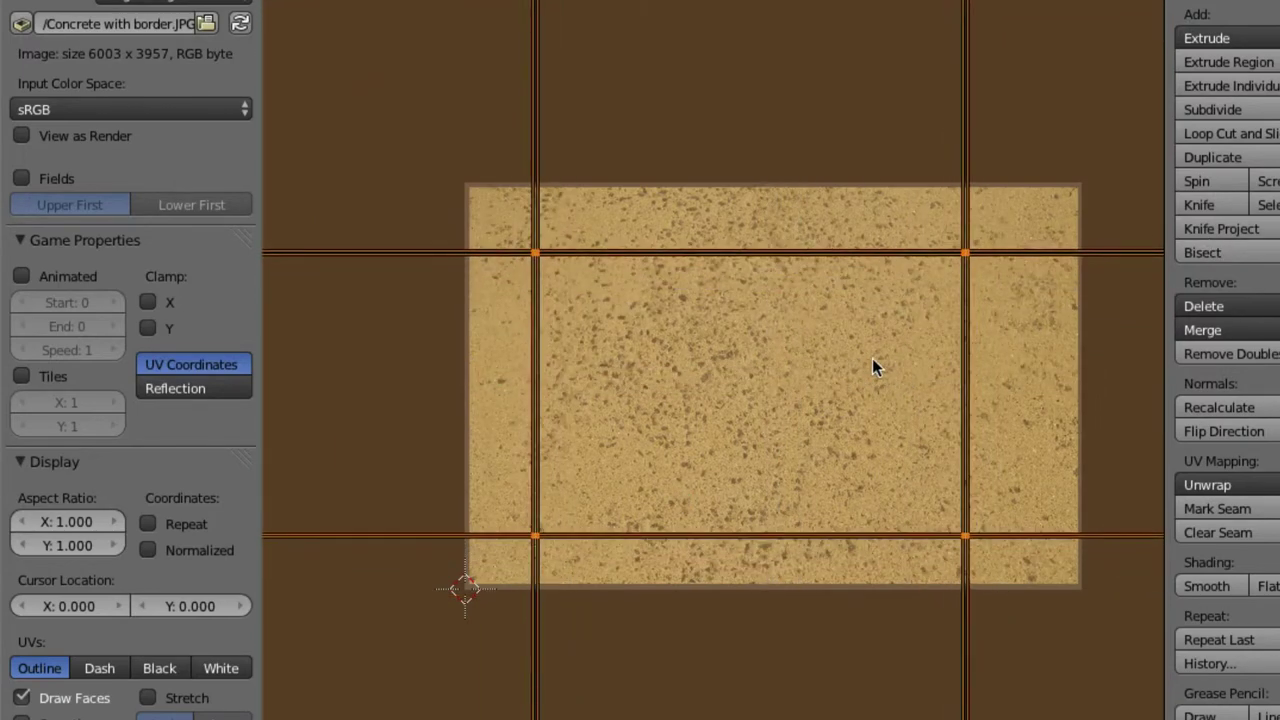
click(873, 359)
click(873, 360)
key(s)
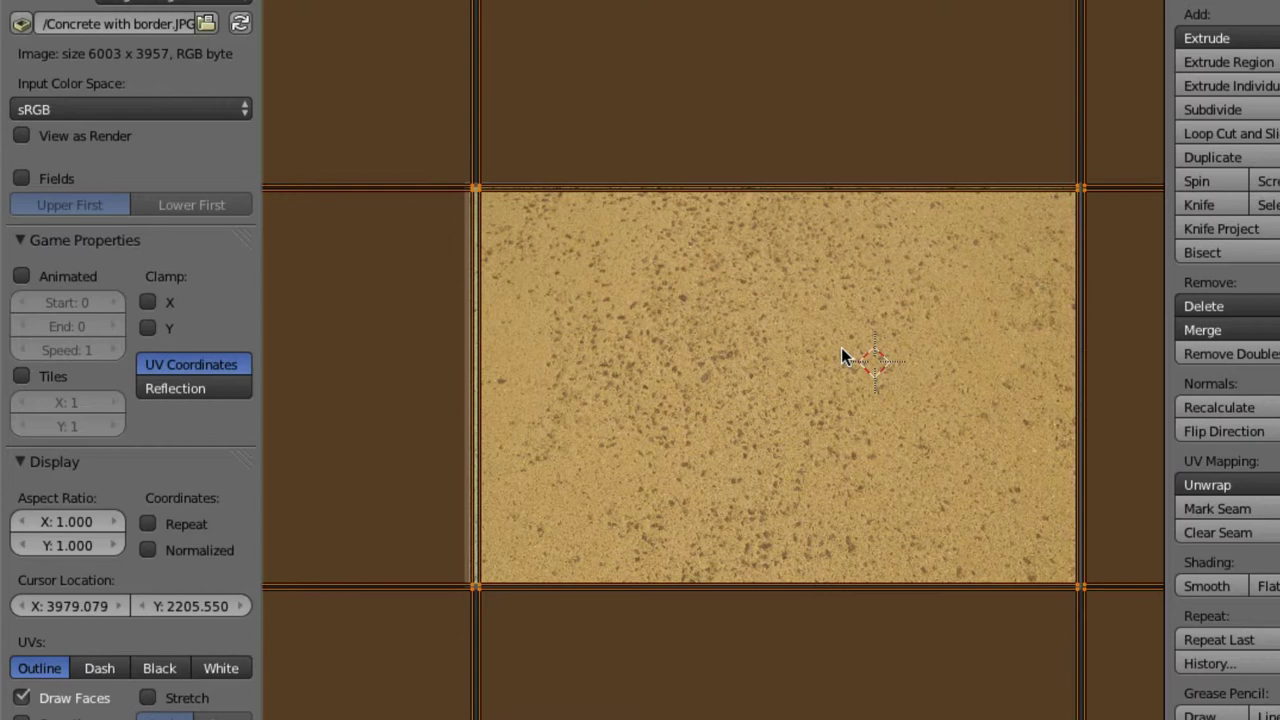
key(s)
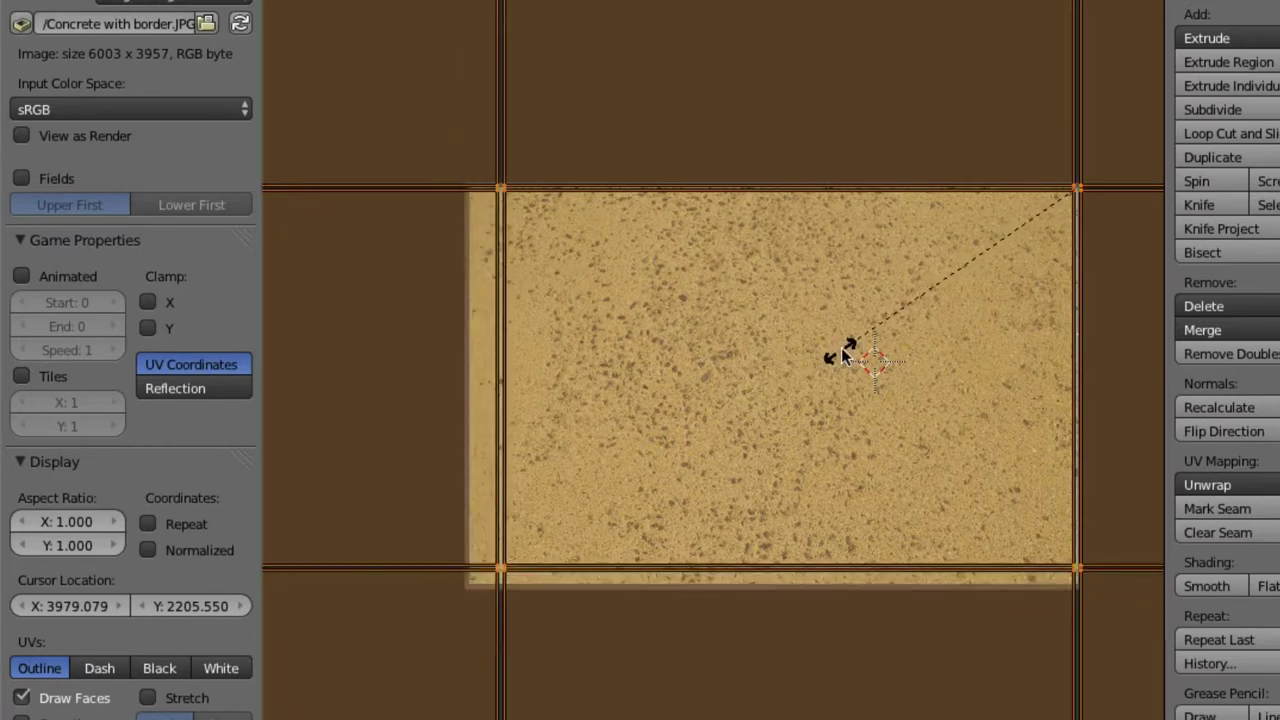
key(g)
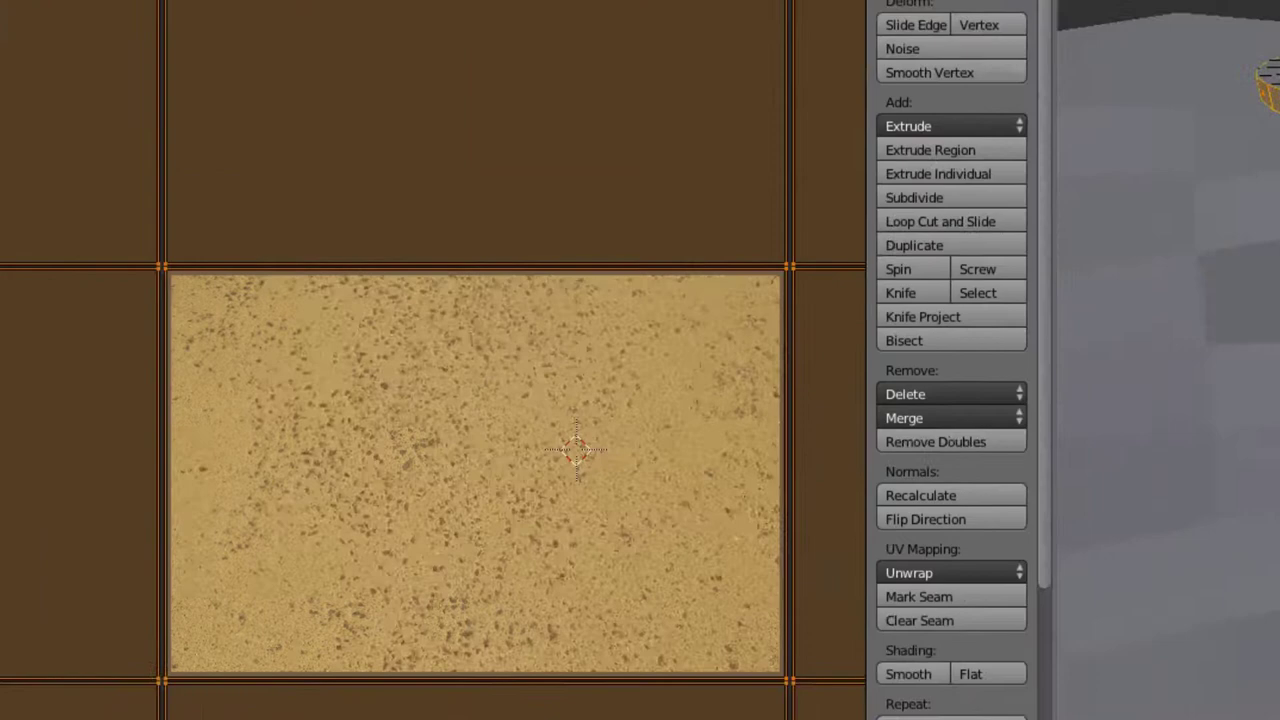
Leave Edit Mode and inspect the ring's rim and support legs in textured shading from several angles, returning to solid shading
key(Tab)
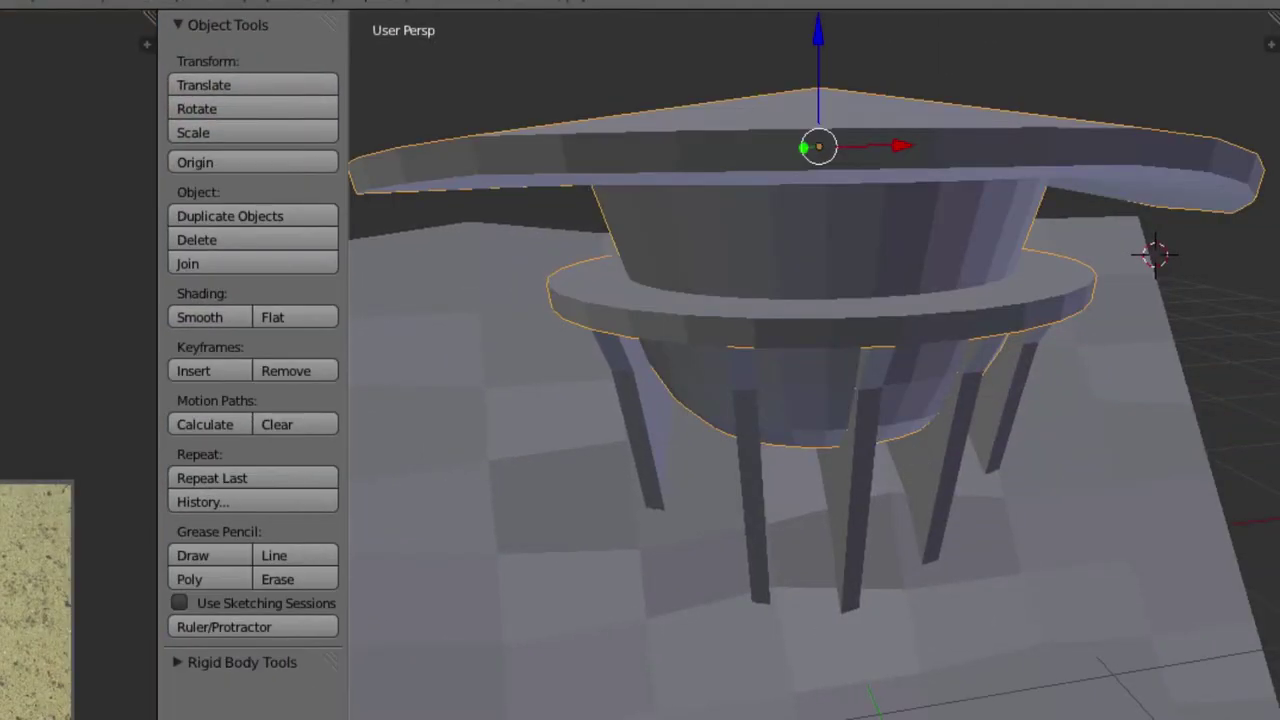
key(alt+z)
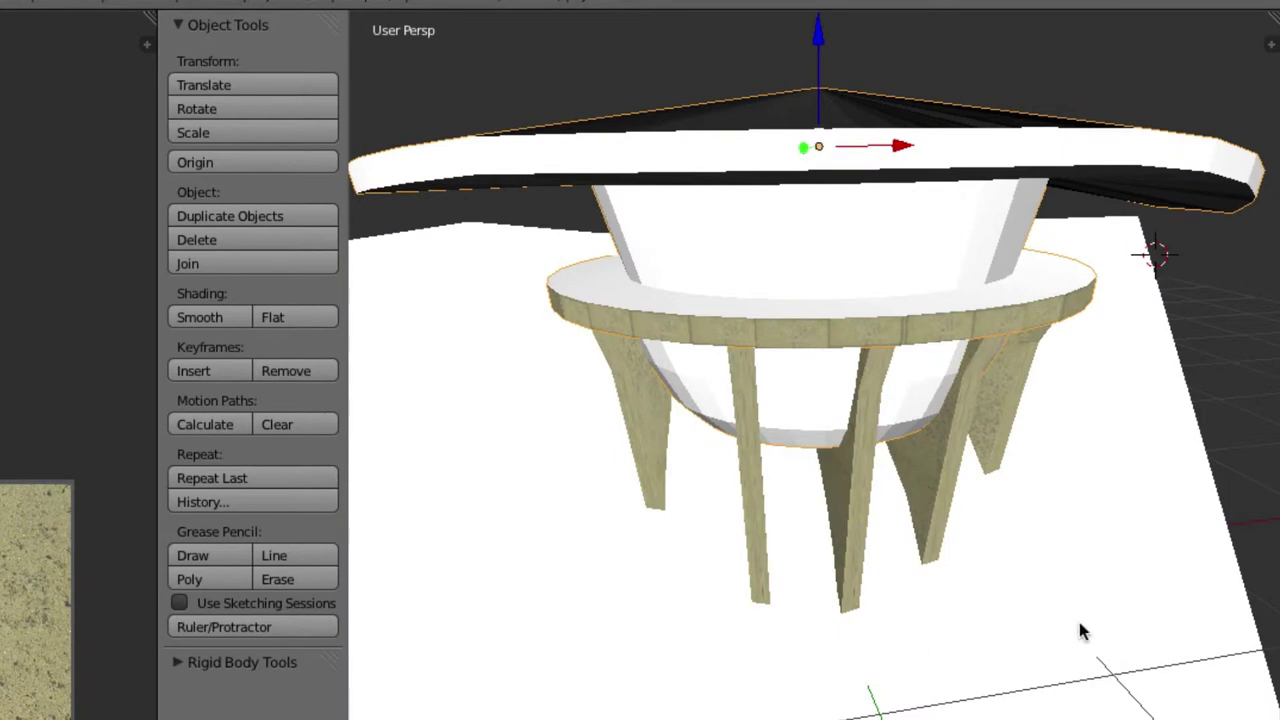
middle_drag(1080, 624, 1050, 640)
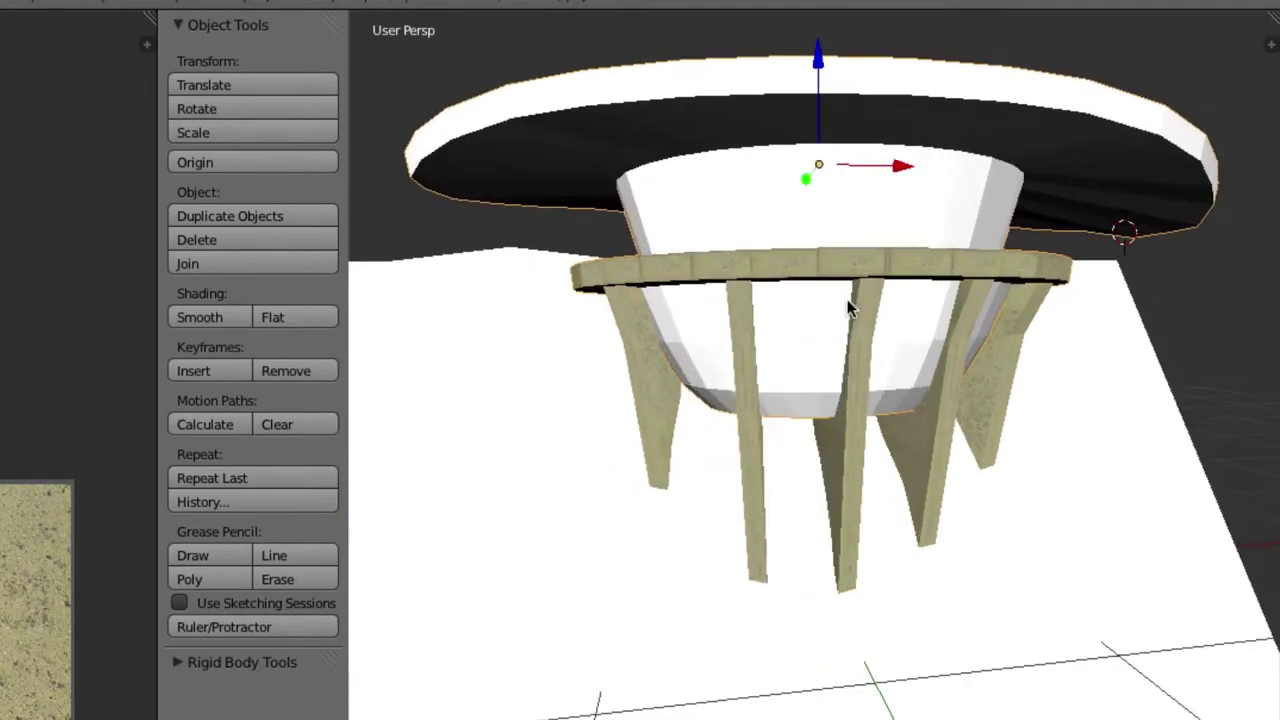
middle_drag(668, 283, 730, 277)
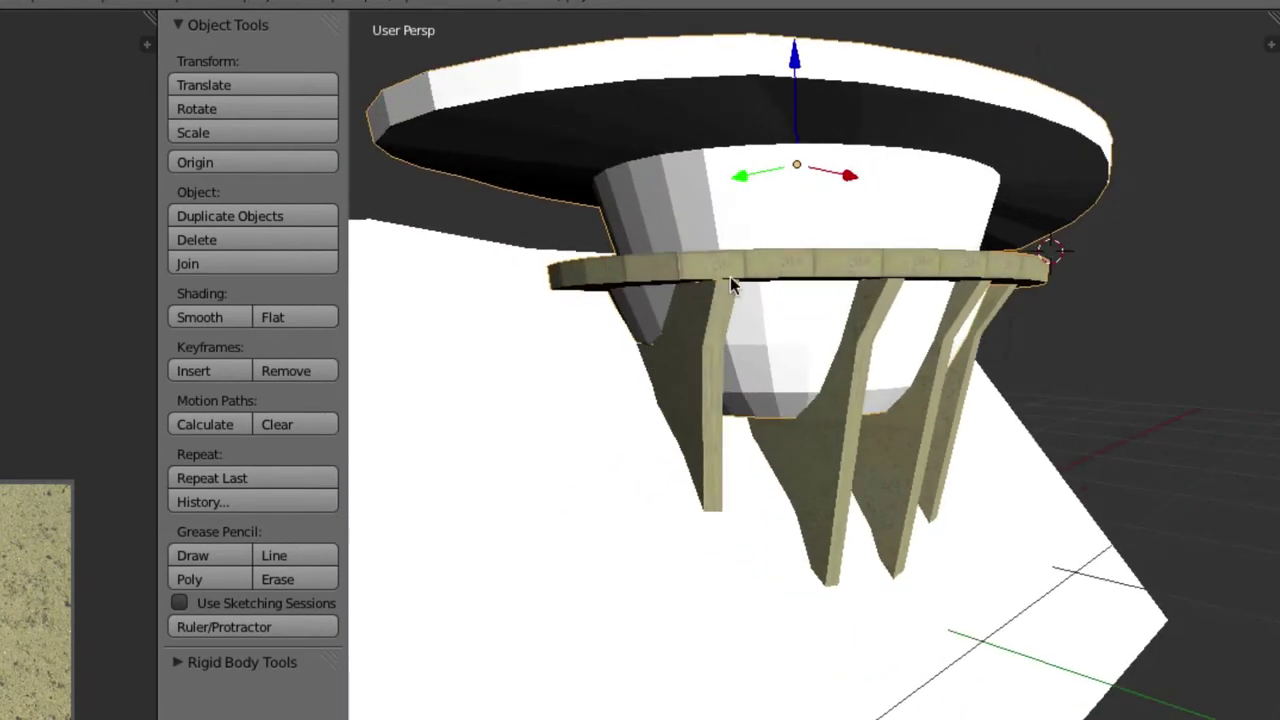
middle_drag(940, 274, 931, 351)
middle_drag(842, 274, 844, 290)
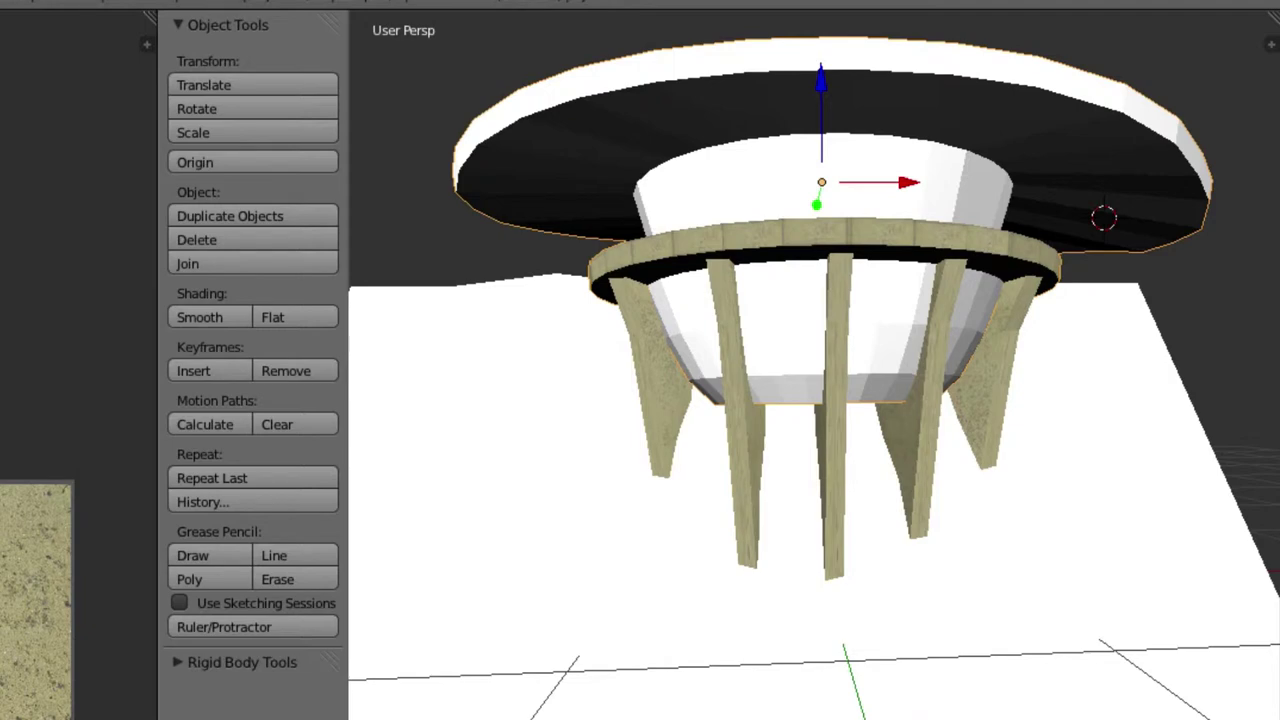
key(alt+z)
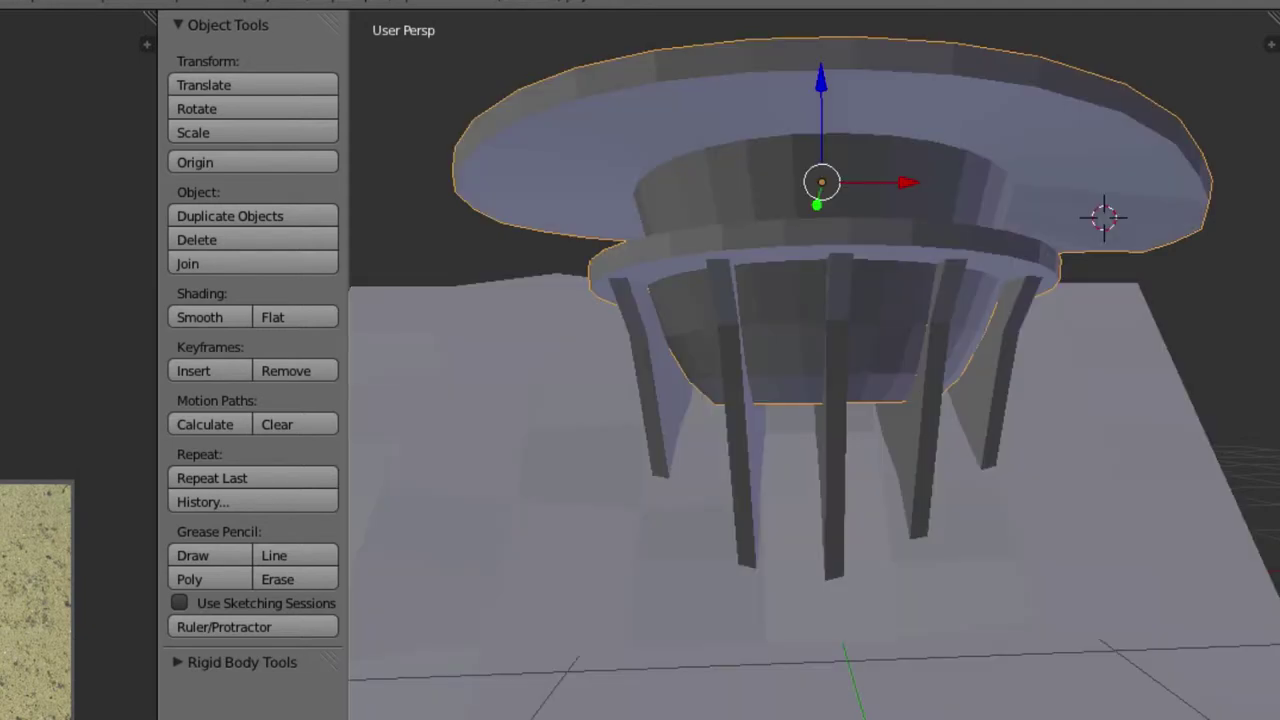
View the model from higher up, reselect the house body and put it in Edit Mode
key(KP_2)
key(KP_2)
key(KP_2)
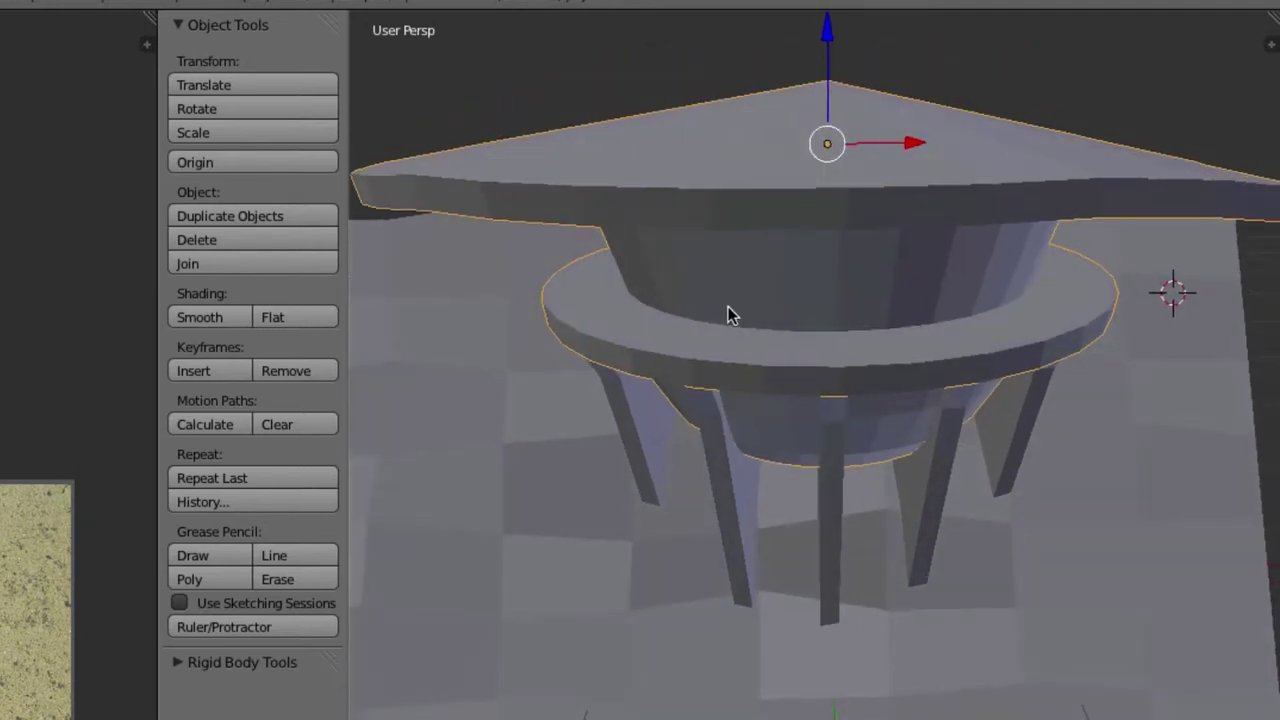
right_click(811, 351)
click(803, 354)
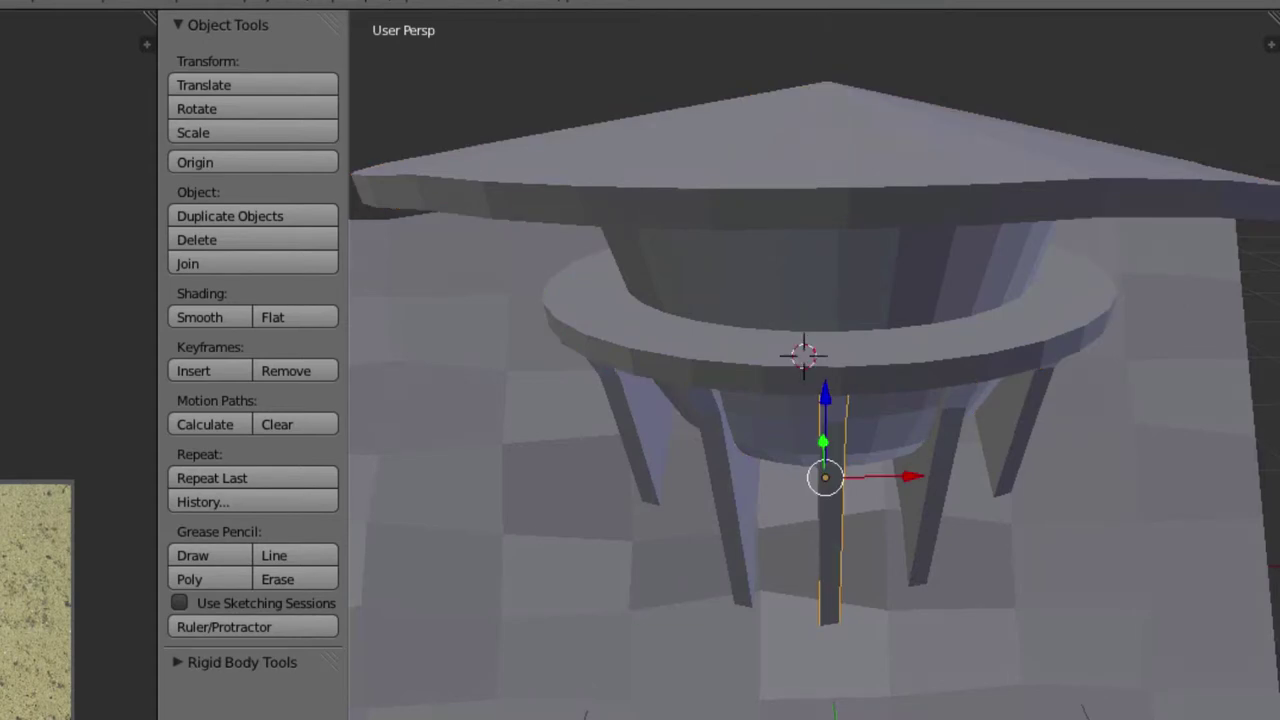
right_click(847, 276)
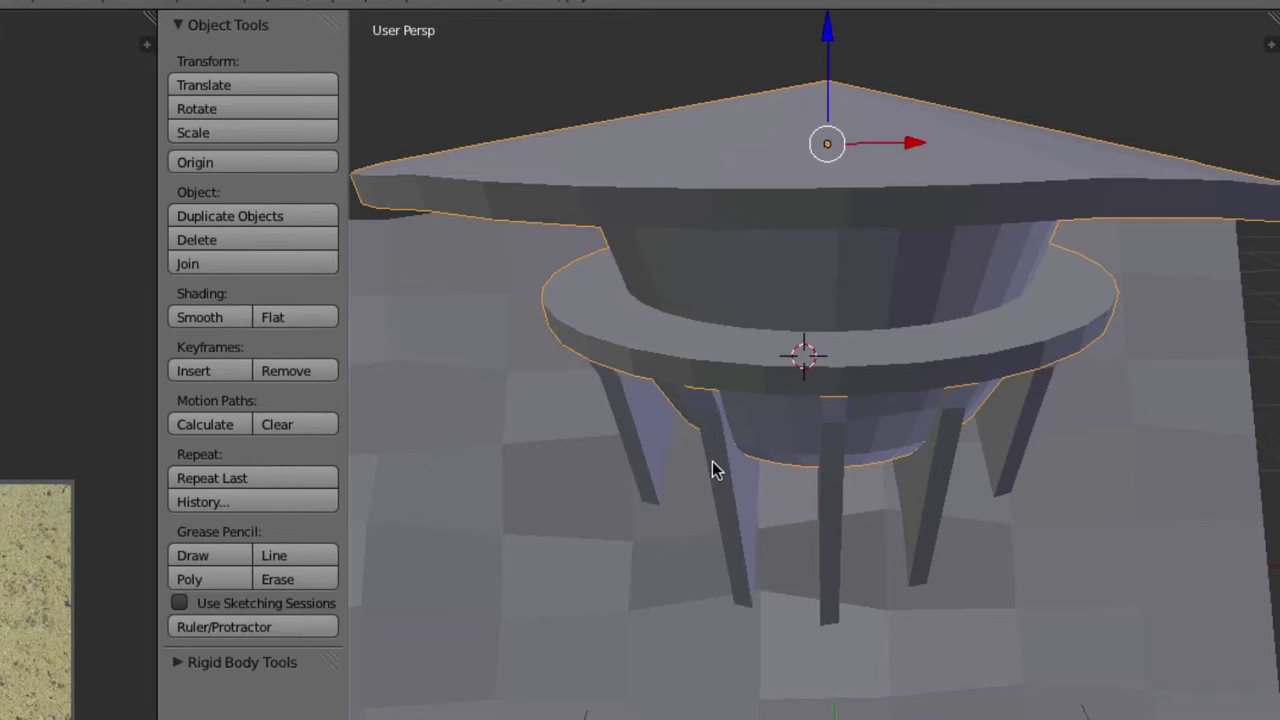
key(Tab)
Select all the flat top faces around the house body's lower ring
right_click(827, 349)
middle_drag(1050, 355, 964, 350)
shift+right_click(1098, 316)
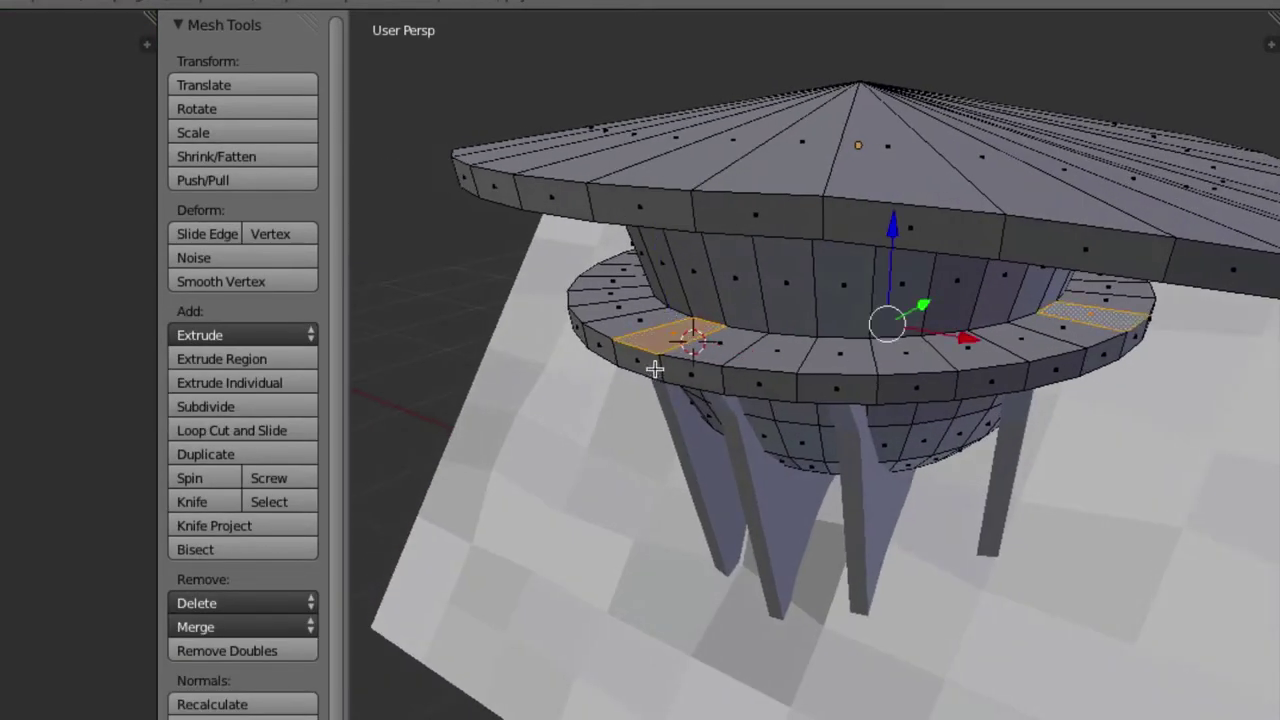
right_click(1122, 312)
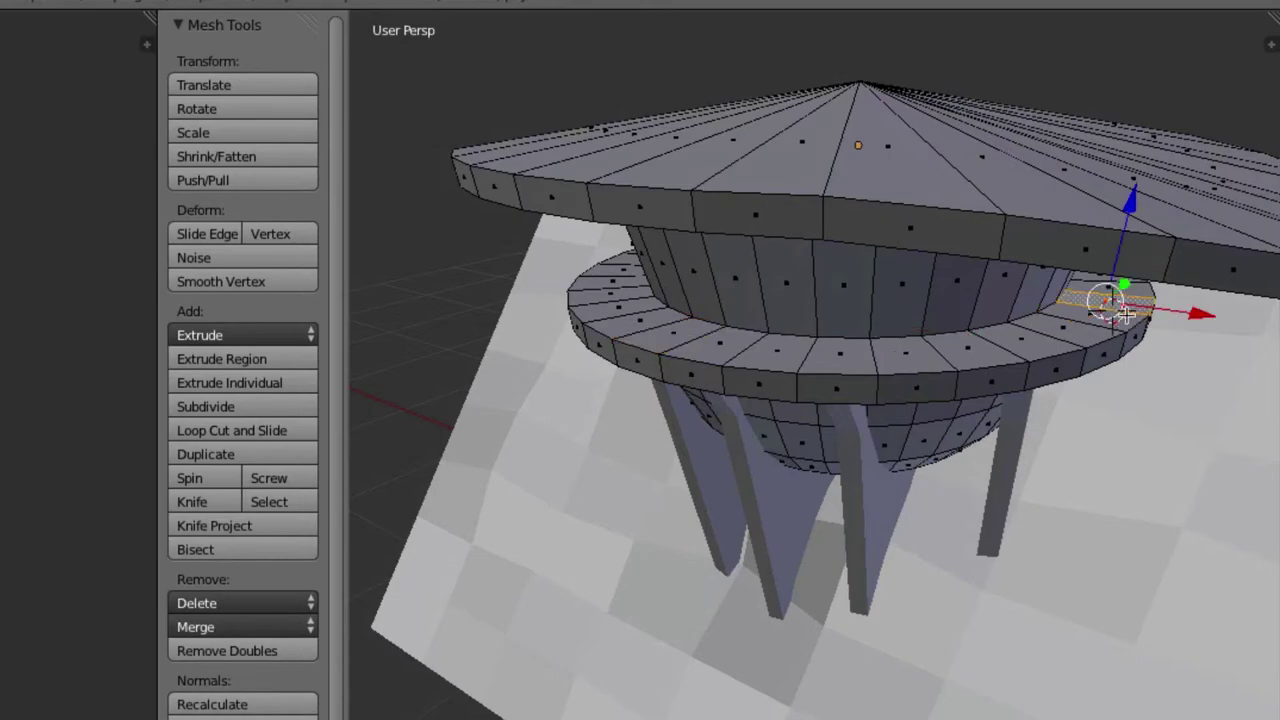
ctrl+right_click(678, 328)
middle_drag(678, 328, 541, 300)
ctrl+right_click(569, 314)
ctrl+right_click(541, 300)
middle_drag(489, 374, 654, 487)
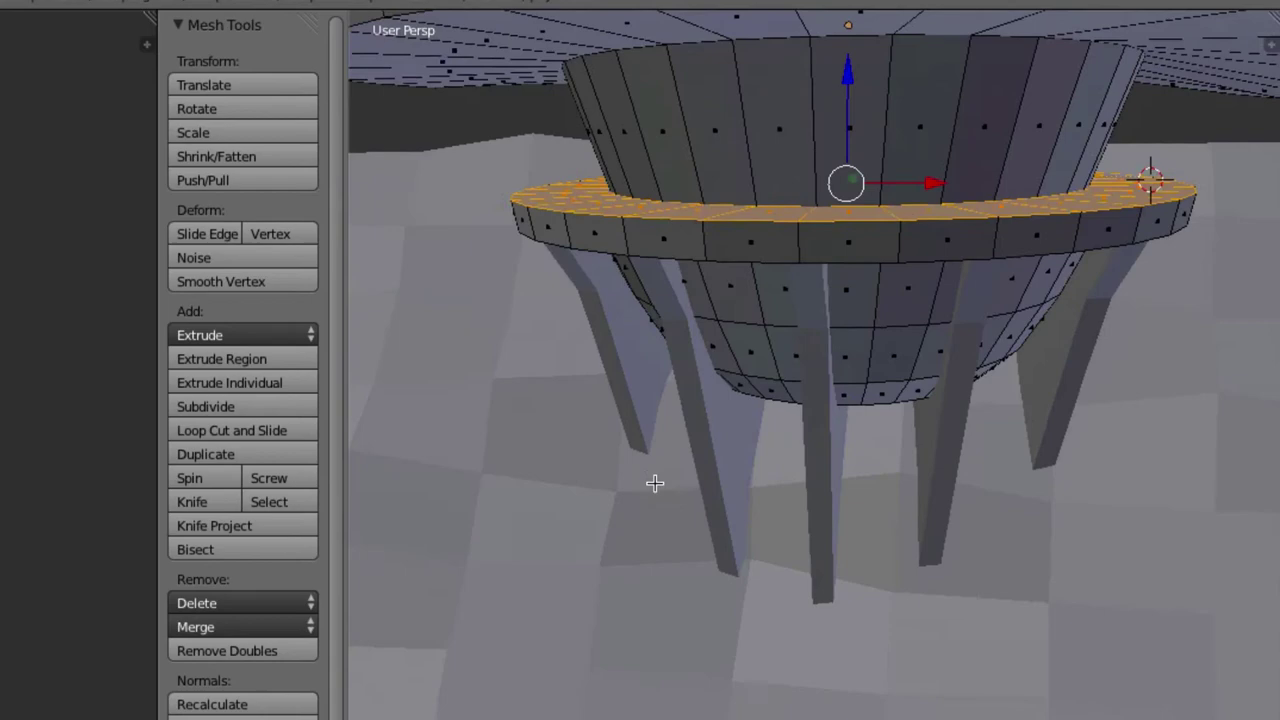
middle_drag(655, 483, 934, 380)
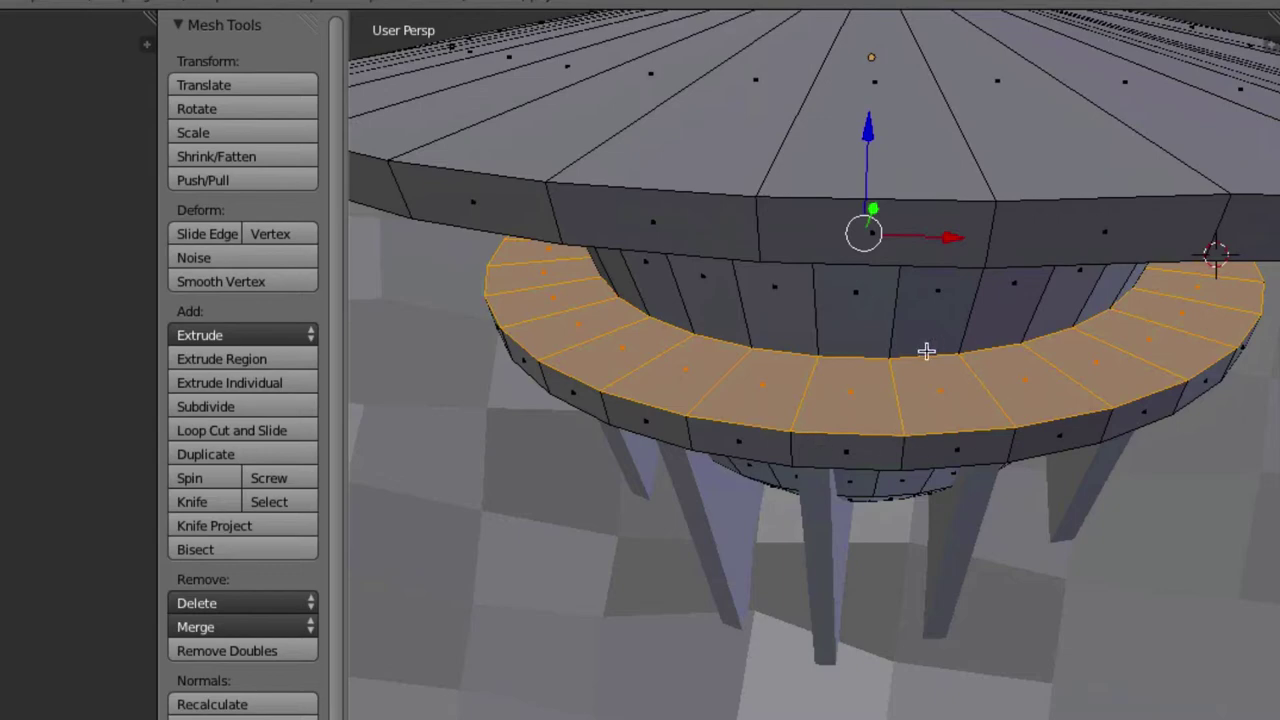
Unwrap the selected top ring faces with Lightmap Pack at image size 512, pack quality 12 and margin 0.10
key(u)
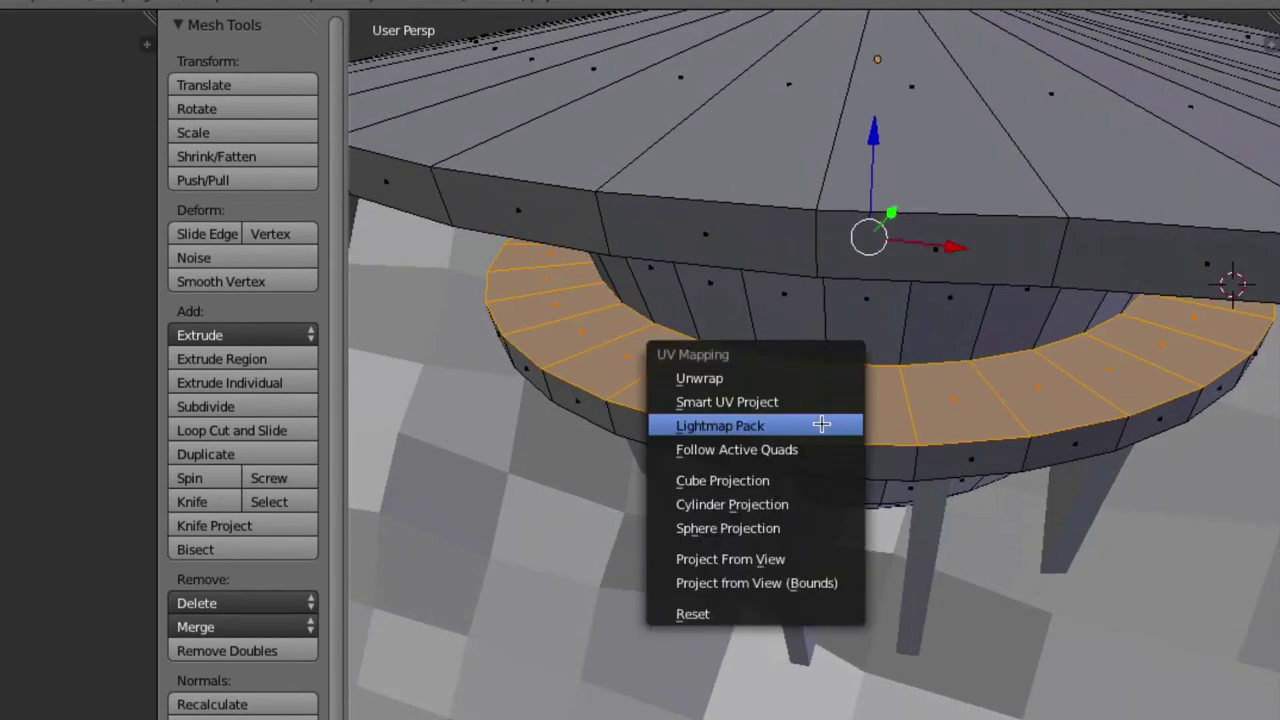
click(821, 425)
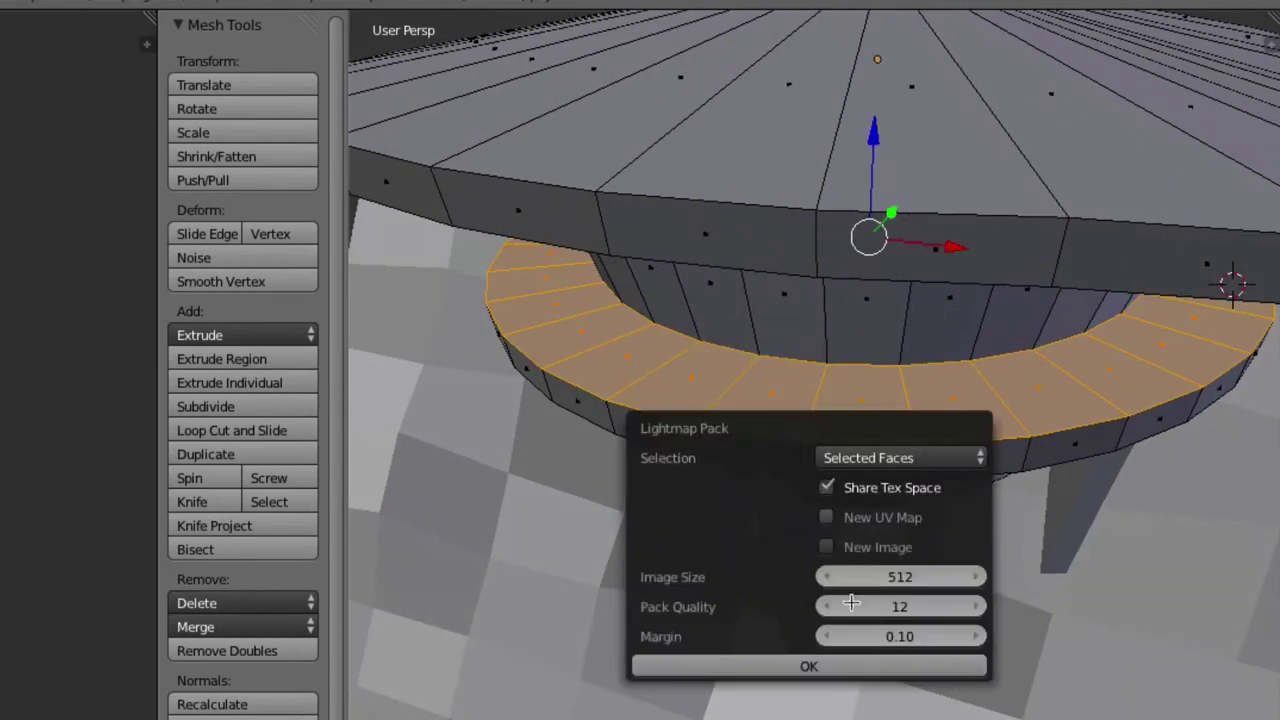
click(828, 667)
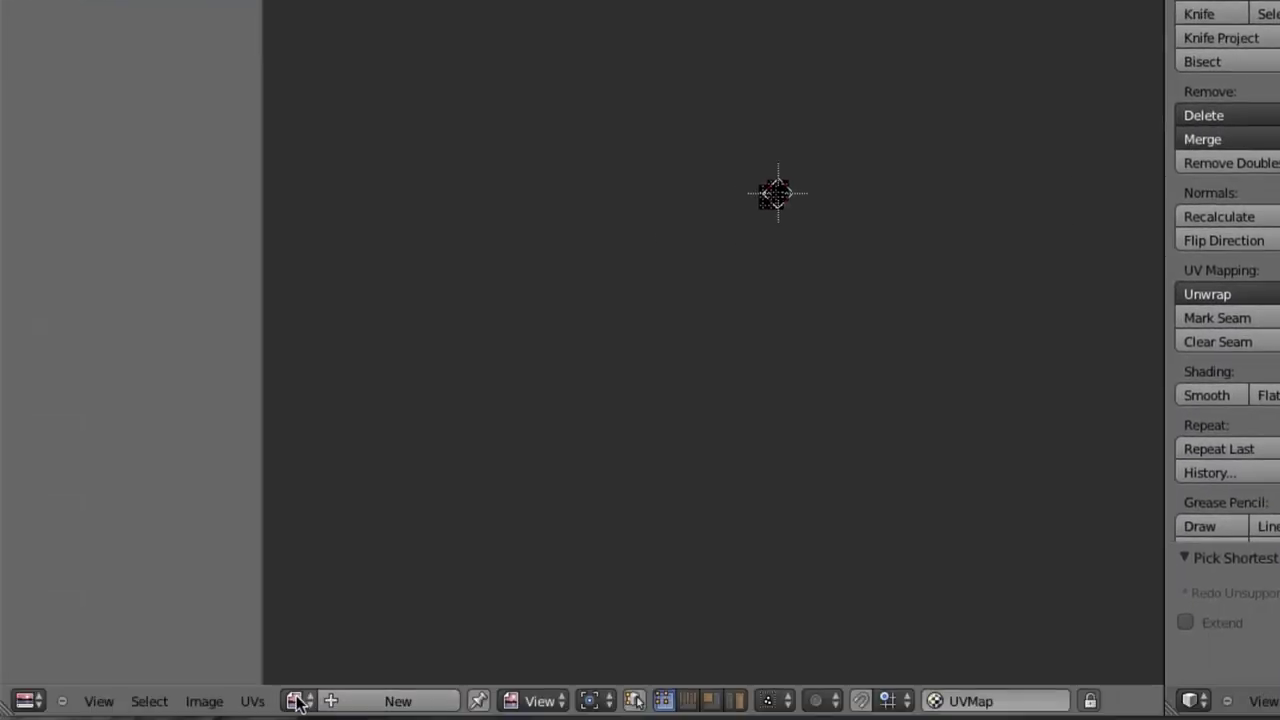
Assign the concrete photo to the unwrapped top ring faces and scale their entire UV layout up well beyond the image
click(297, 701)
click(395, 471)
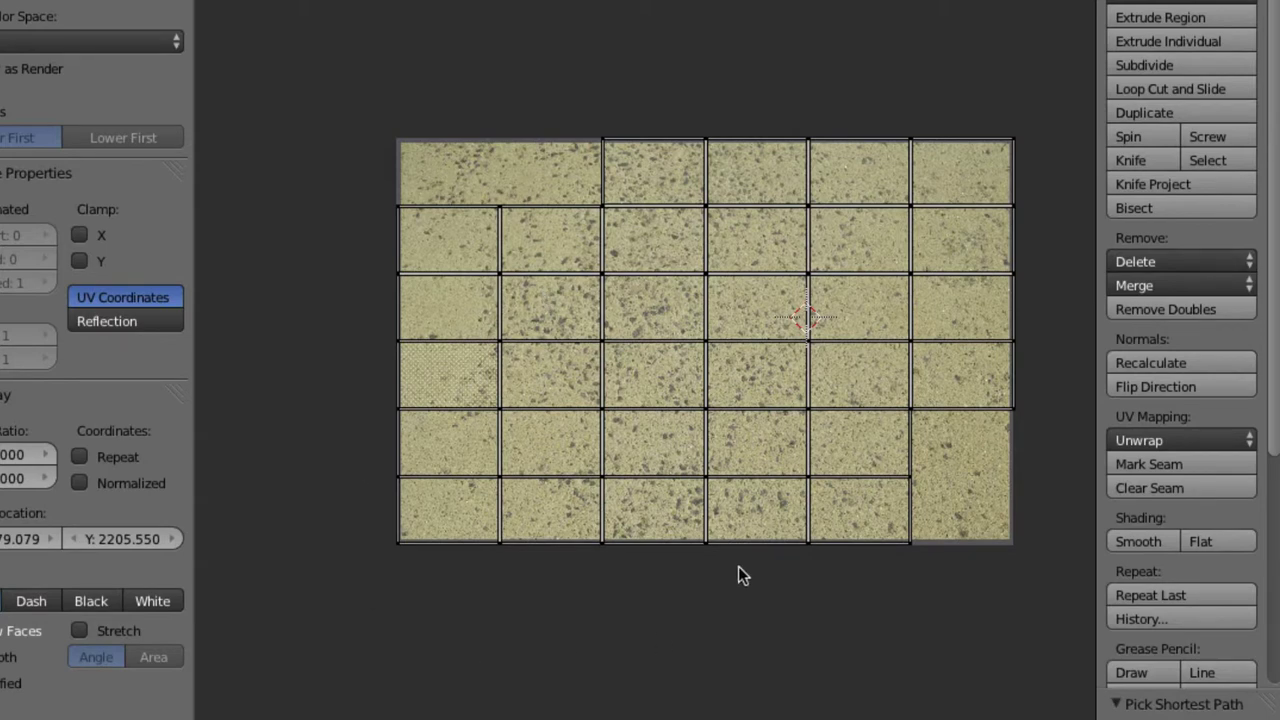
key(a)
key(s)
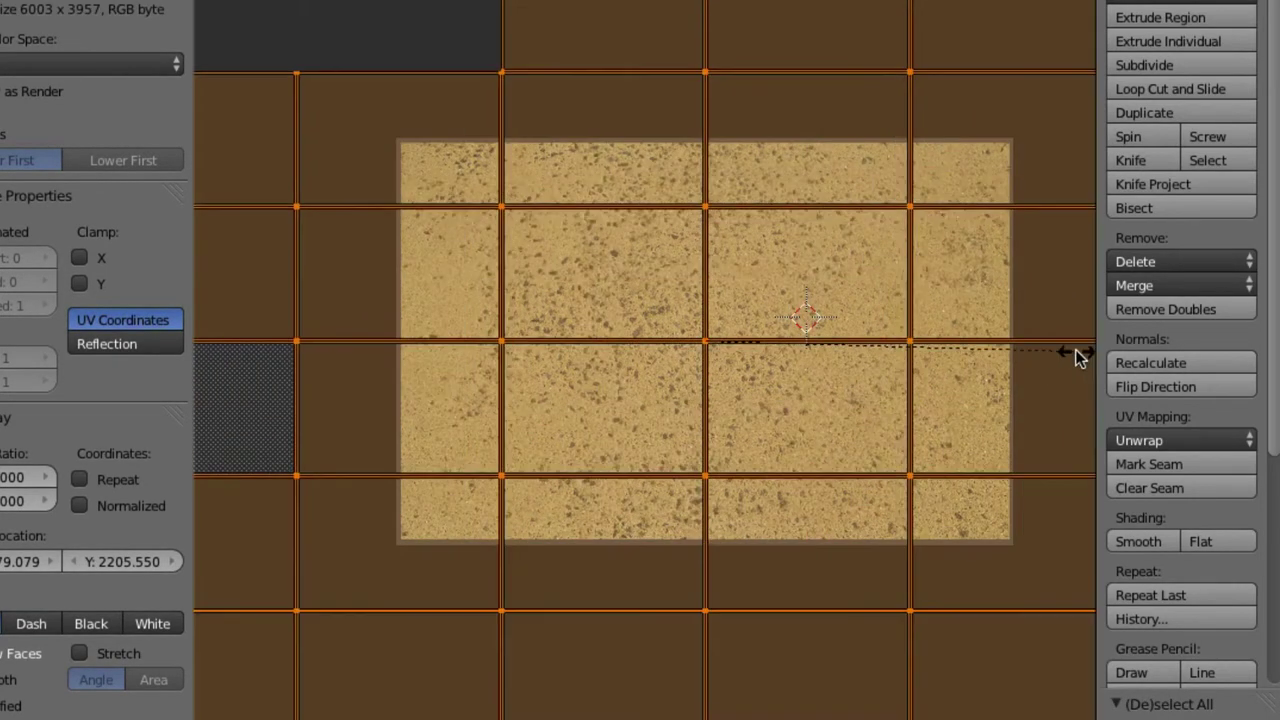
click(1154, 256)
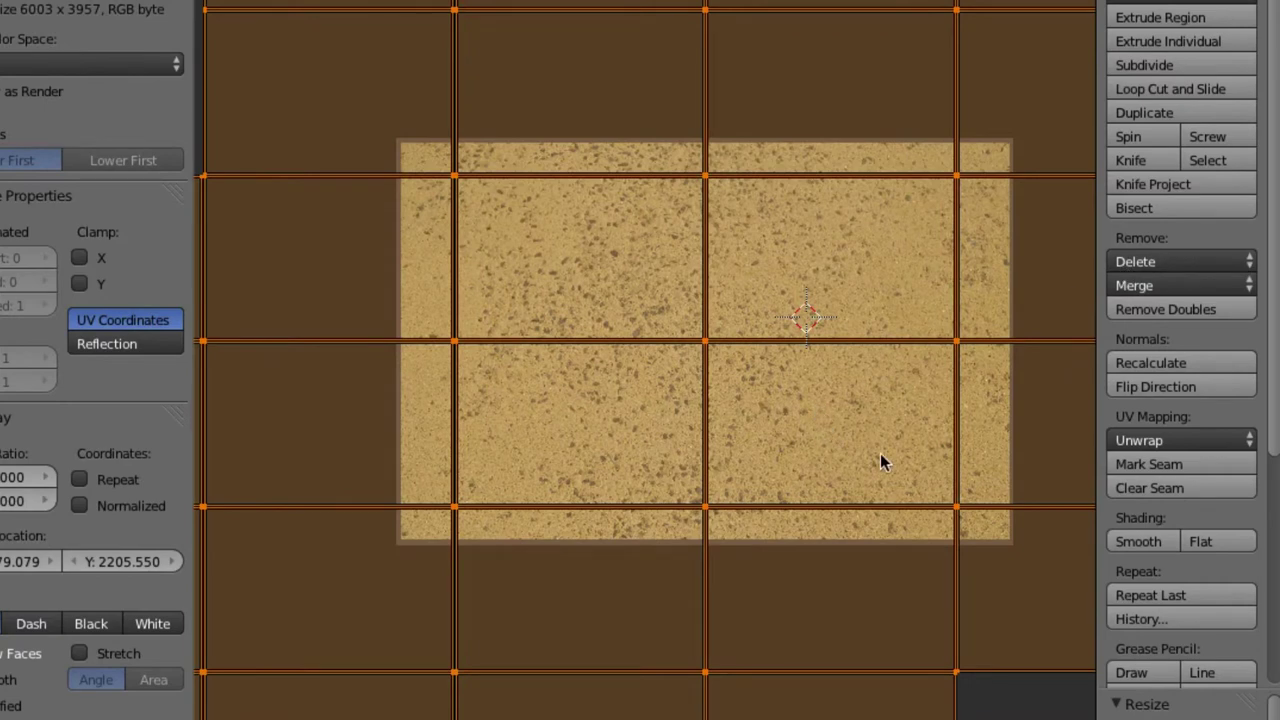
scroll(882, 472, up, 1)
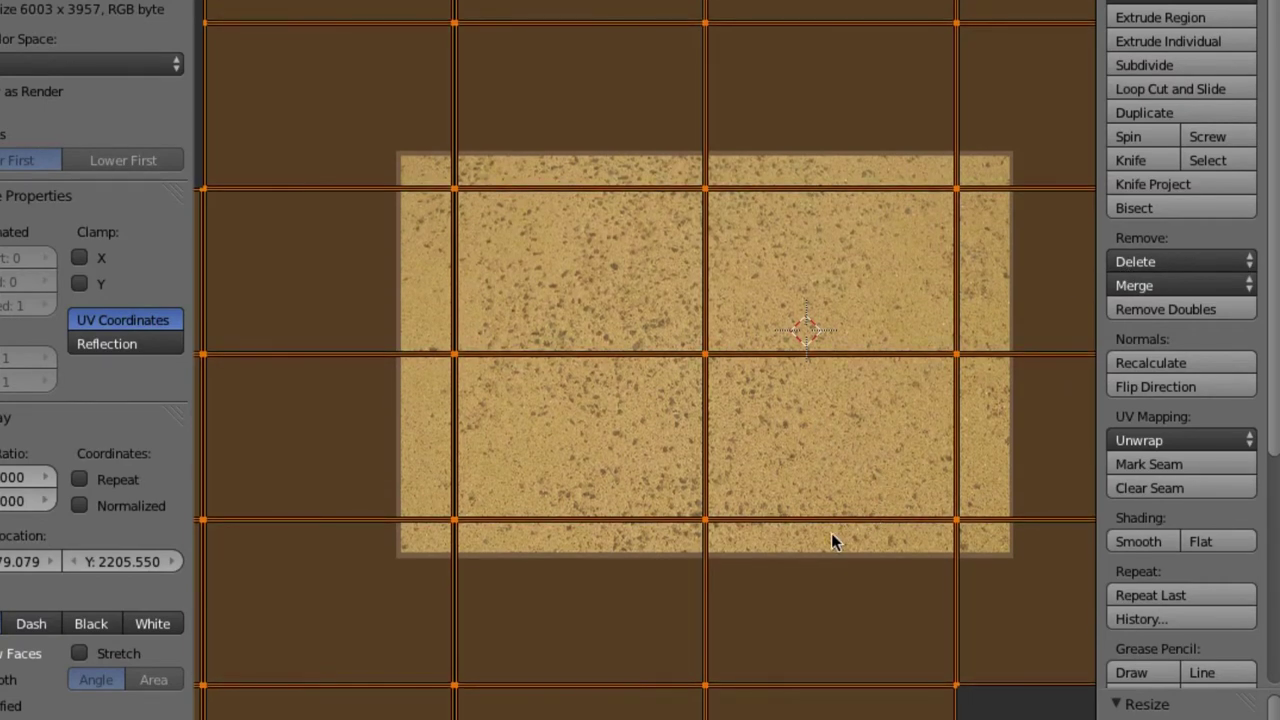
key(s)
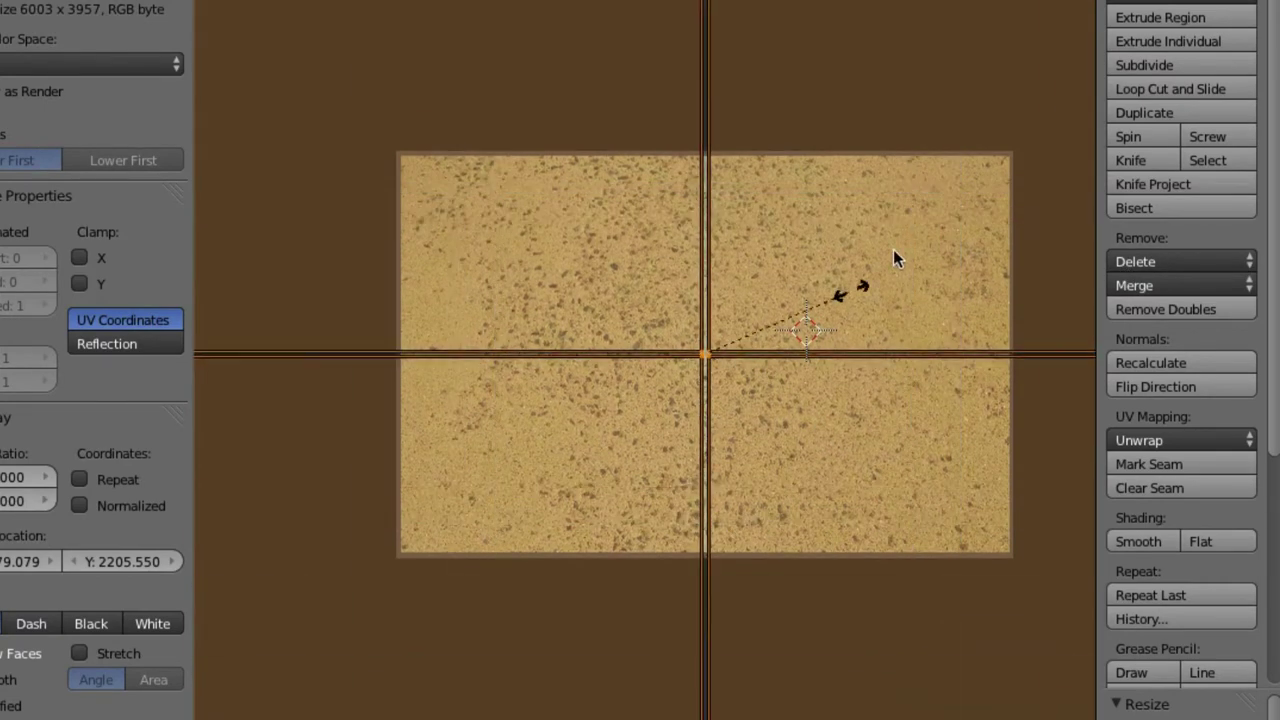
click(817, 279)
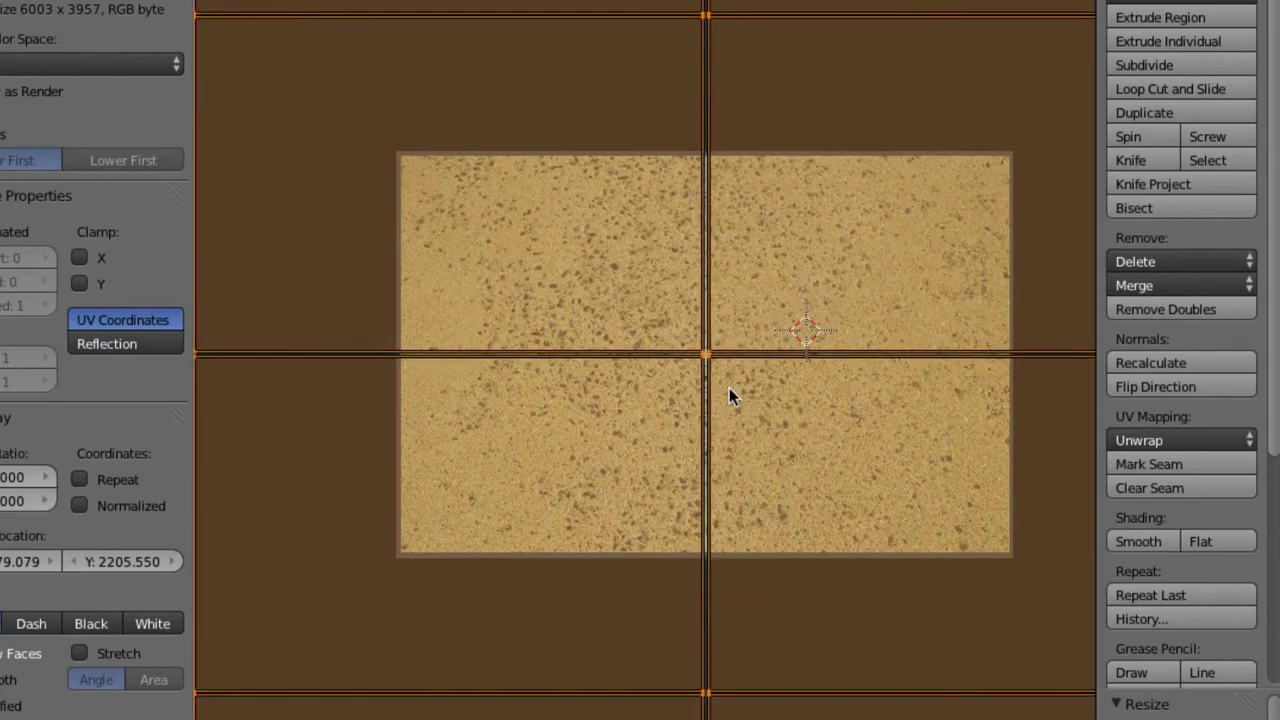
Move and fine-scale the enlarged UV layout until a single face's cell closely frames the whole concrete image
key(g)
click(908, 281)
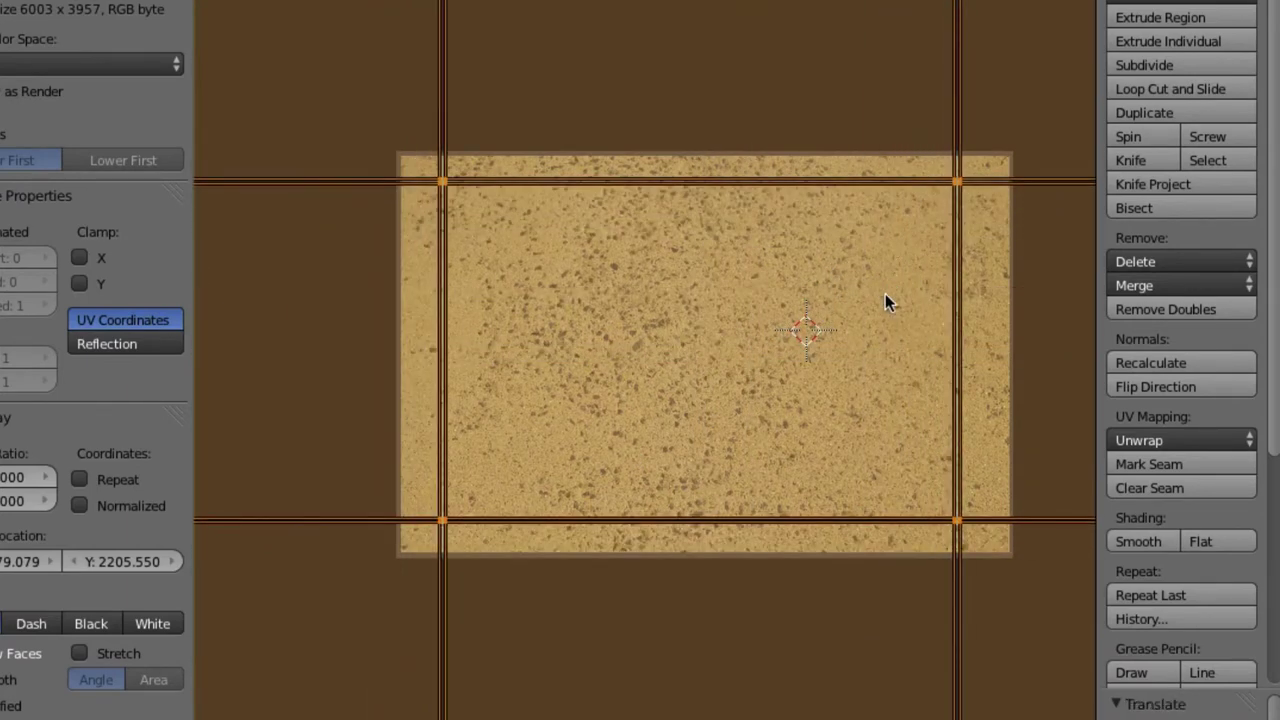
key(s)
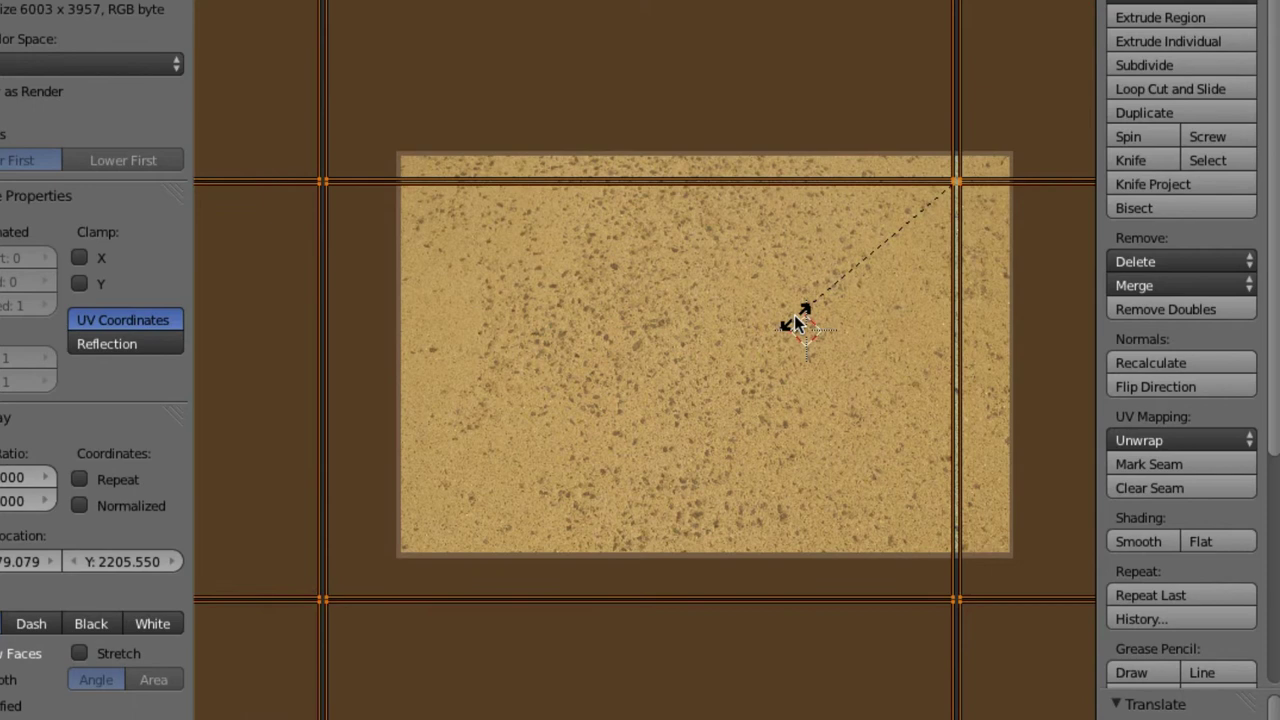
click(849, 294)
key(ctrl+z)
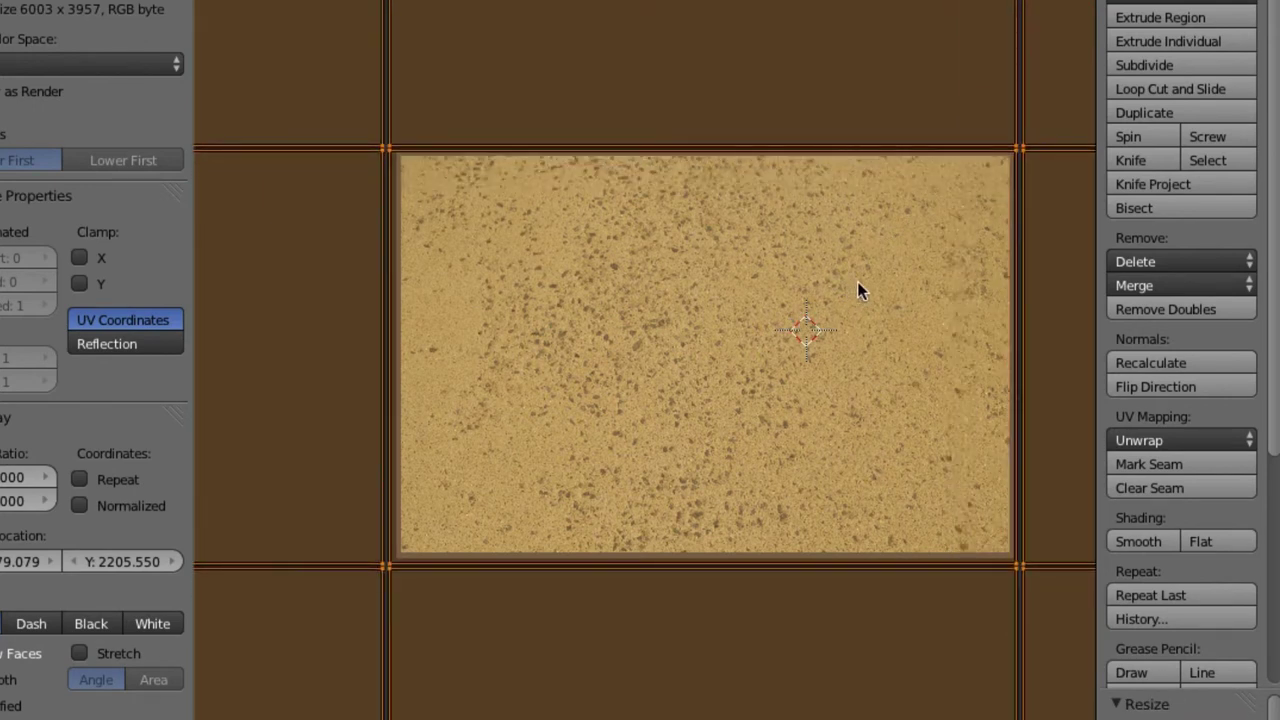
click(857, 281)
key(s)
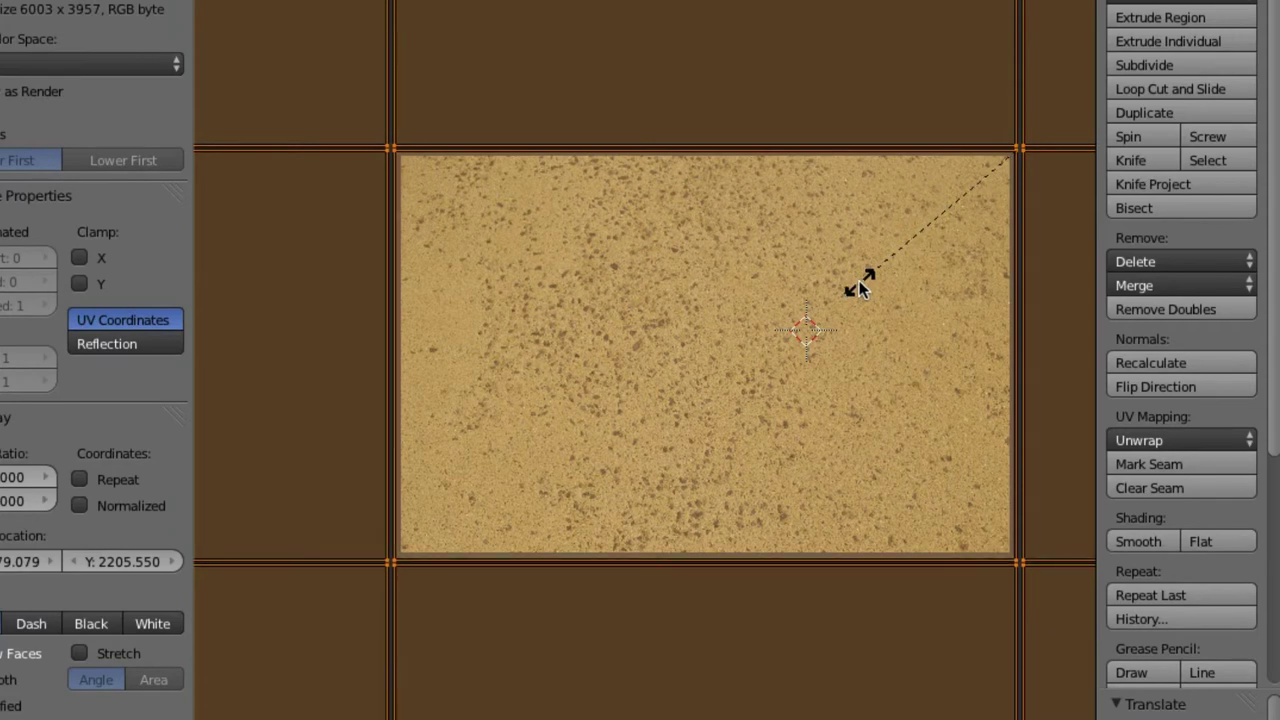
click(859, 280)
Leave Edit Mode and display the house model in textured shading
key(Tab)
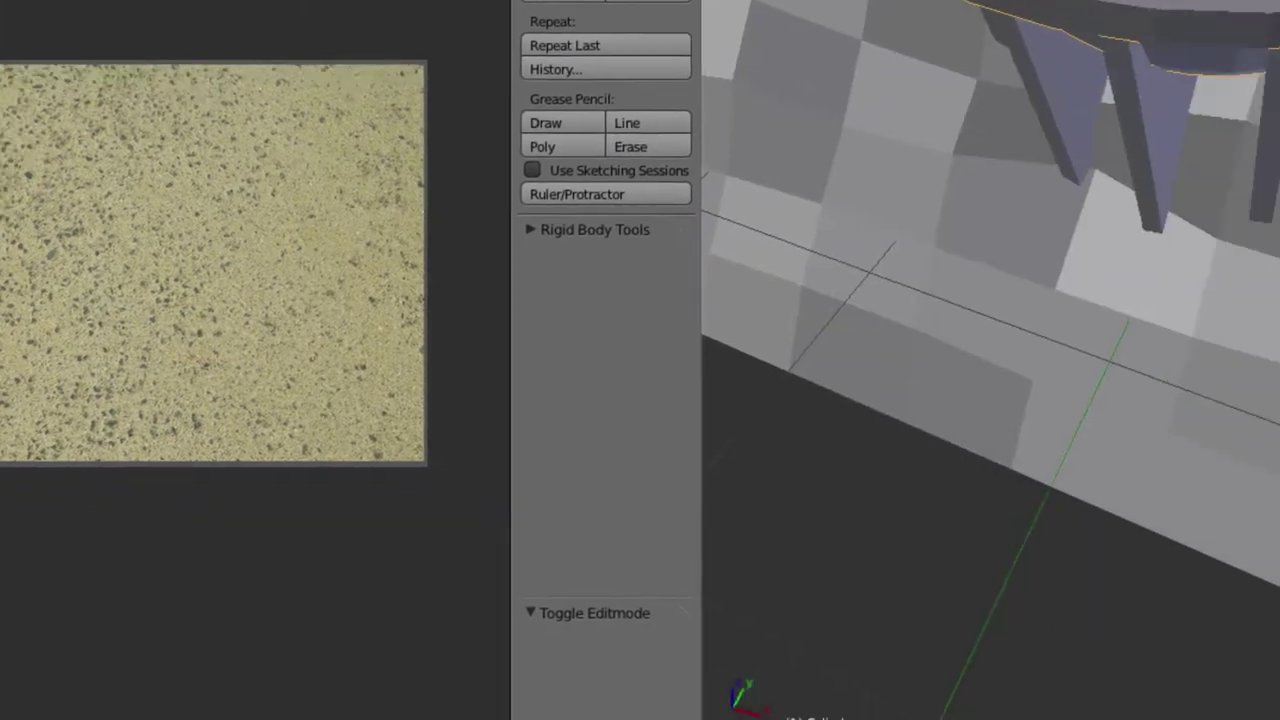
click(543, 697)
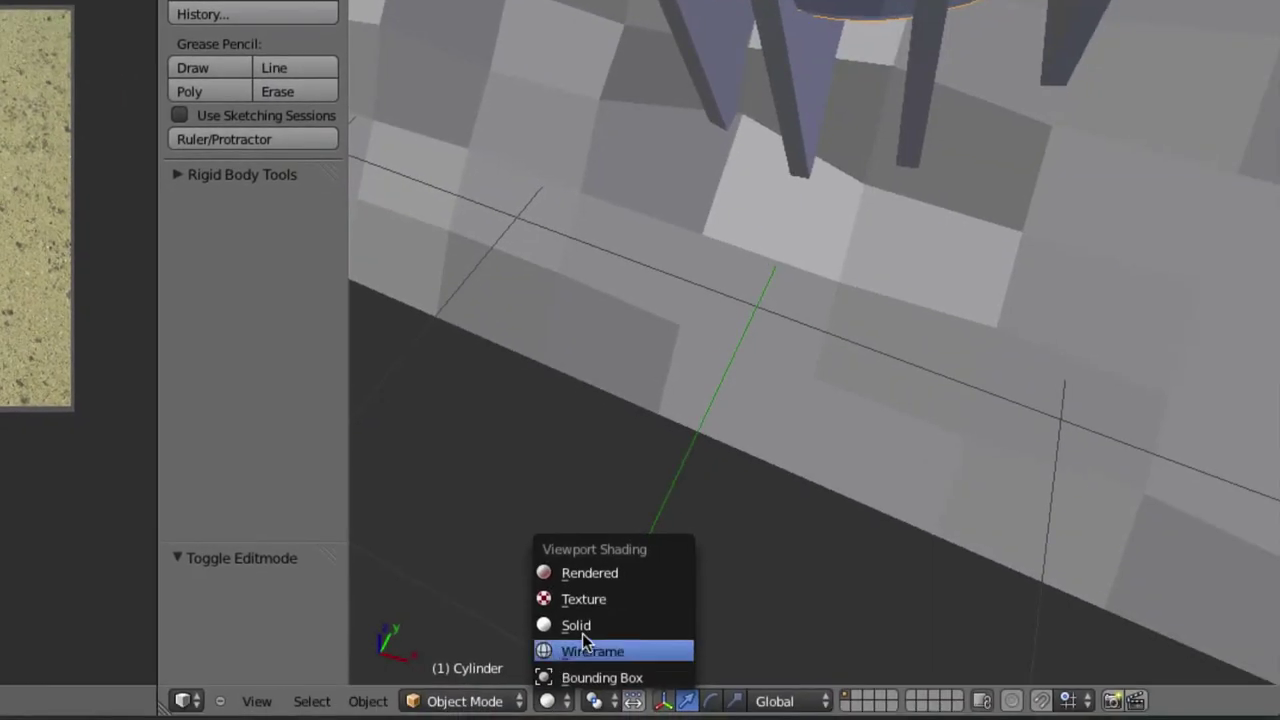
click(594, 598)
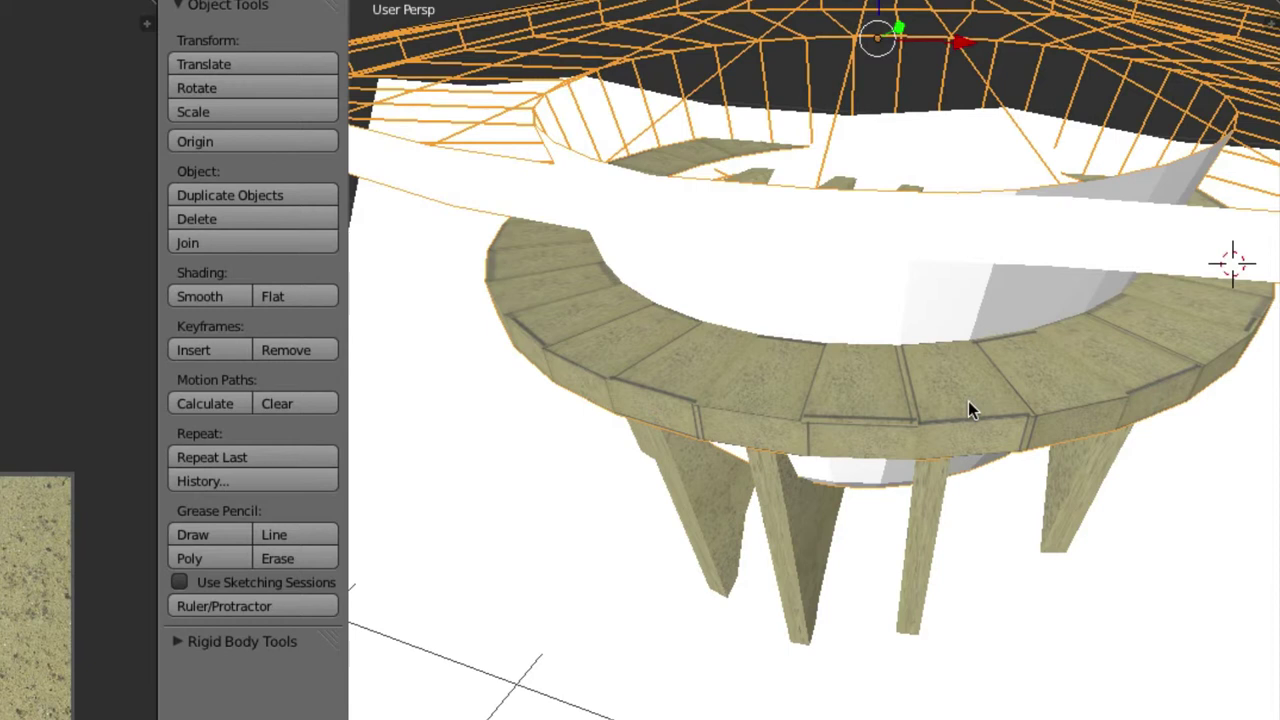
Select individual top ring faces in Edit Mode to check their UV placement, comparing the seams with the textured ring in Object Mode
right_click(875, 397)
right_click(861, 395)
key(Tab)
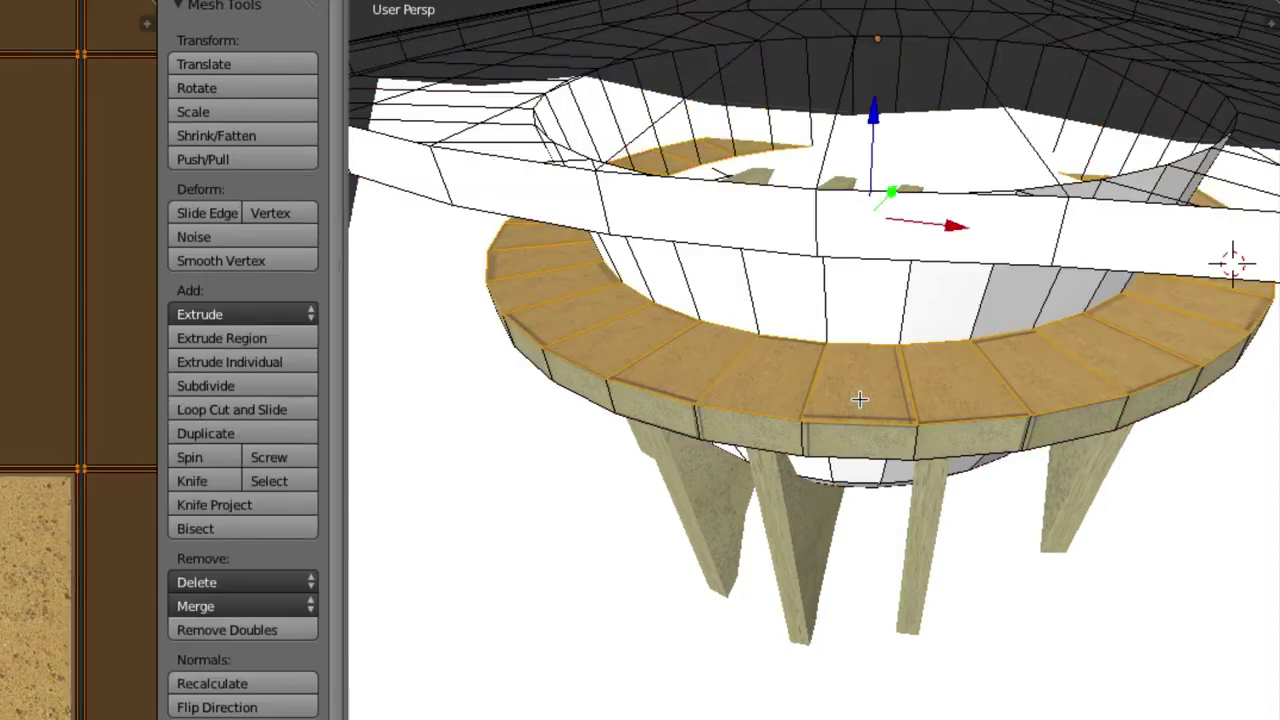
right_click(862, 395)
scroll(872, 399, down, 2)
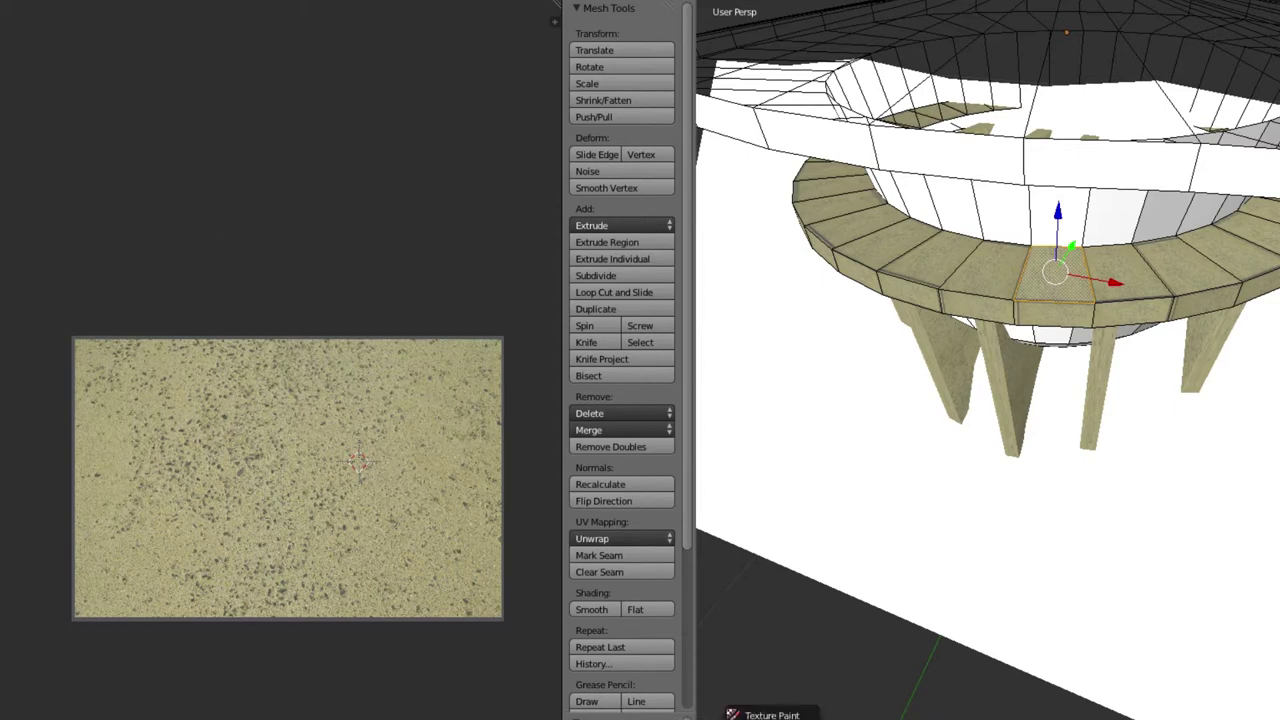
click(770, 719)
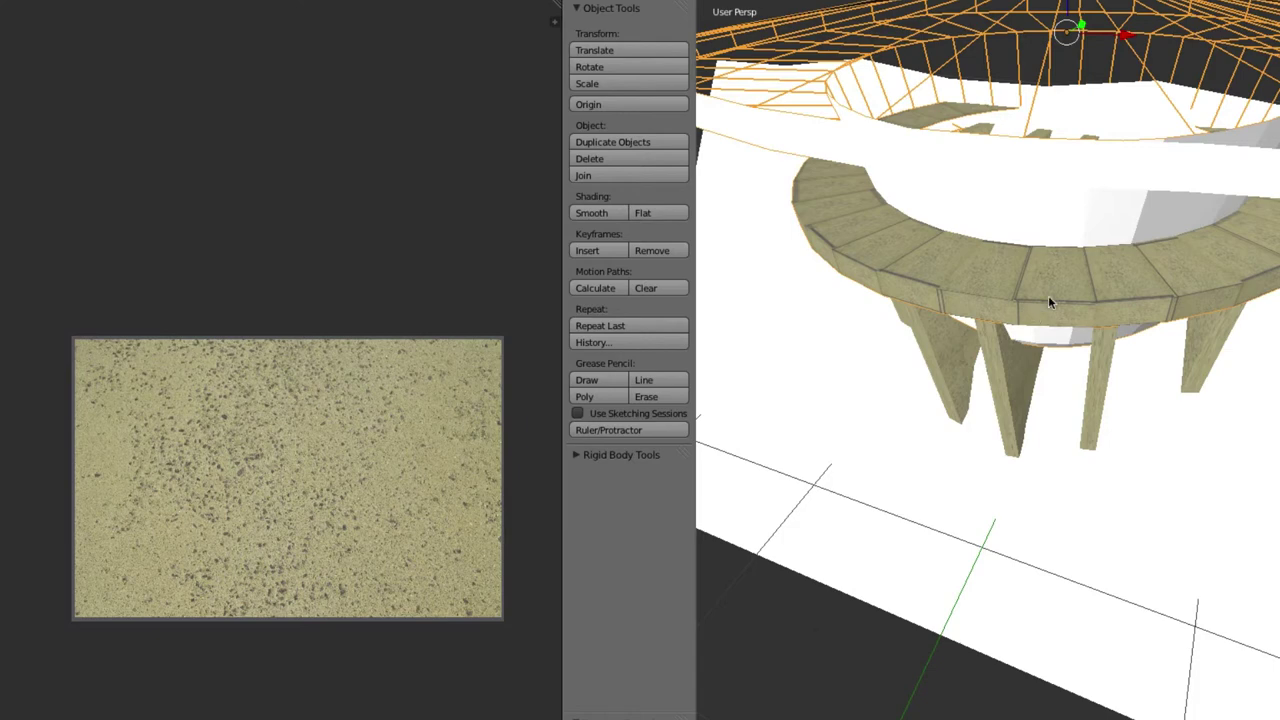
key(Tab)
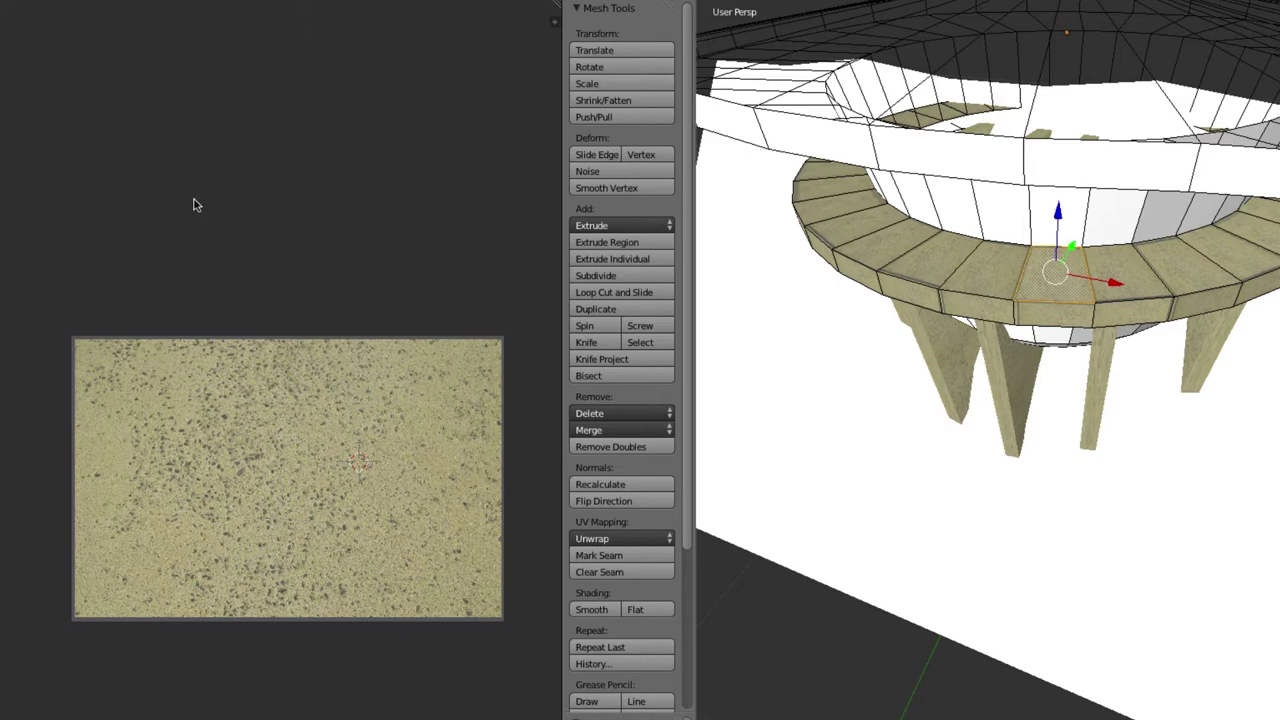
key(Tab)
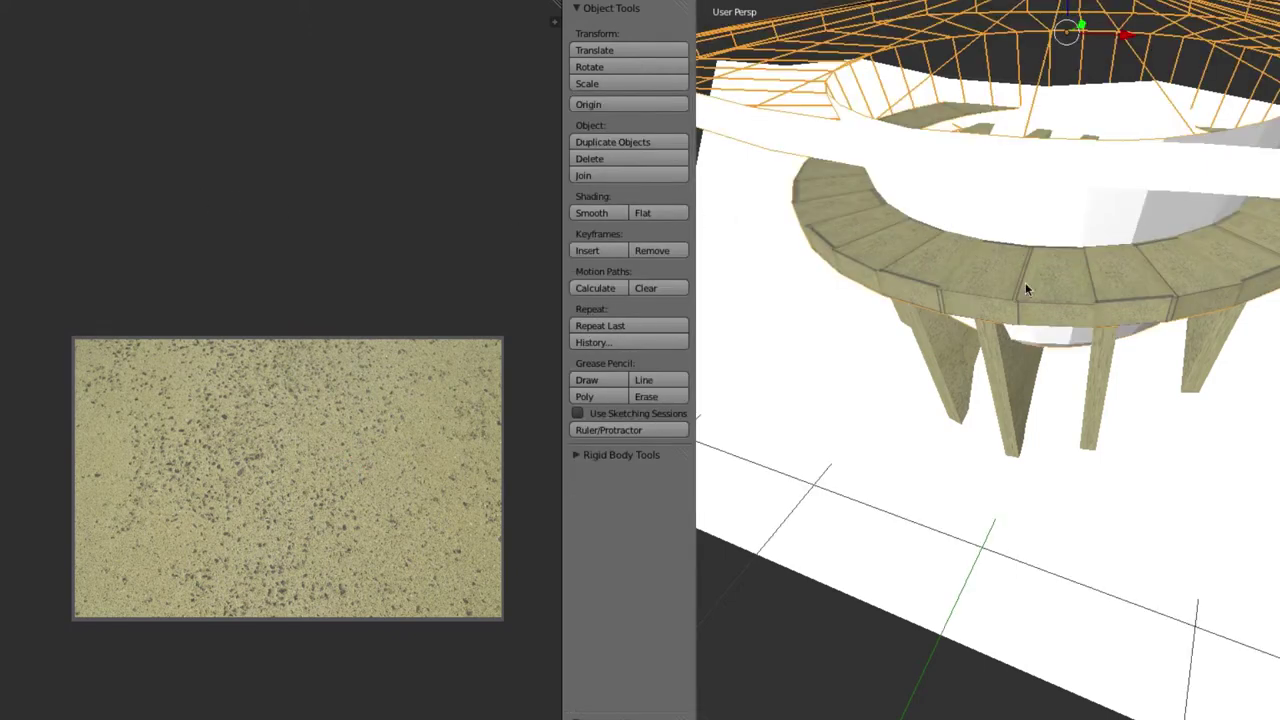
key(Tab)
right_click(1000, 275)
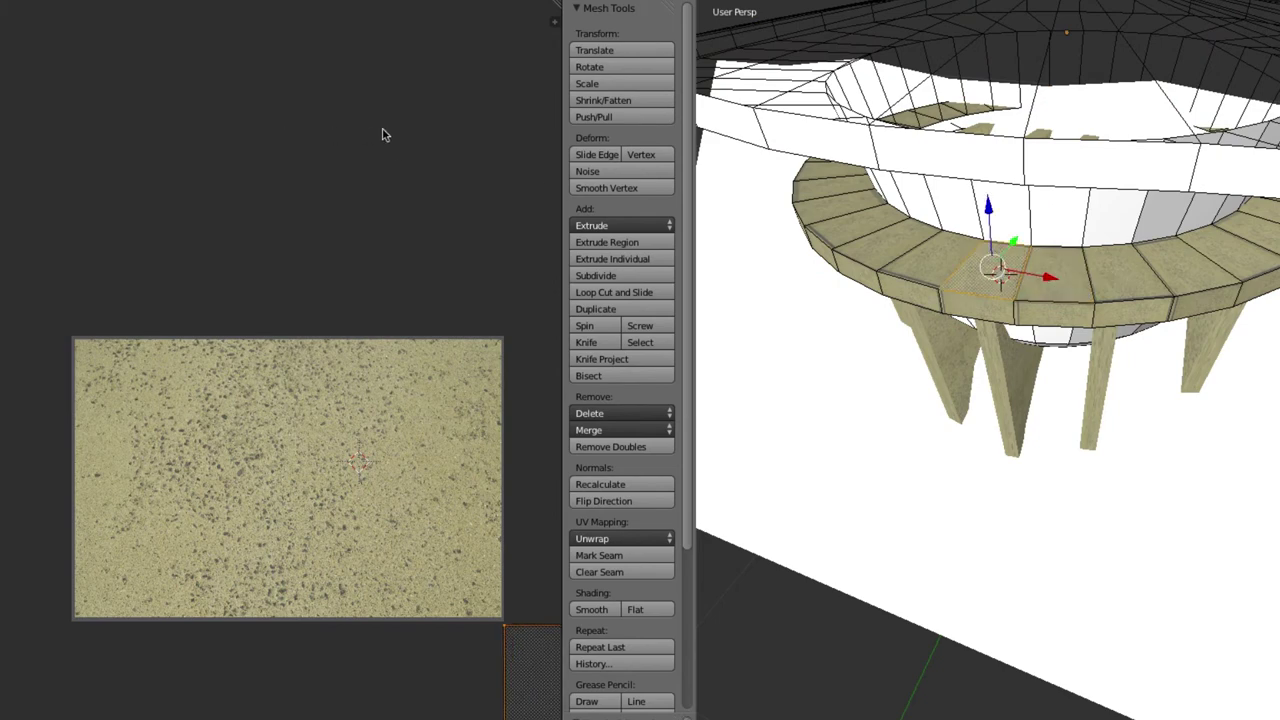
key(Tab)
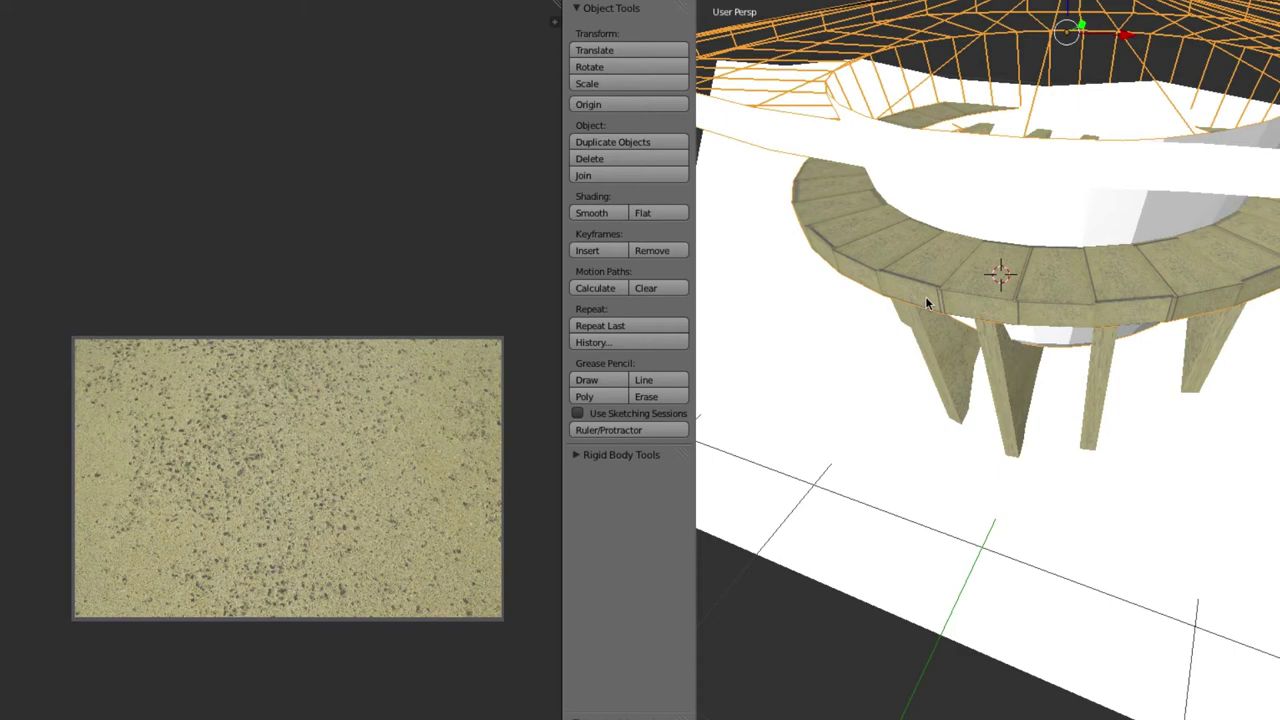
Inspect the concrete texture on the ring and support legs from several angles, both close up and from farther away
middle_drag(1228, 303, 1080, 358)
right_click(1040, 321)
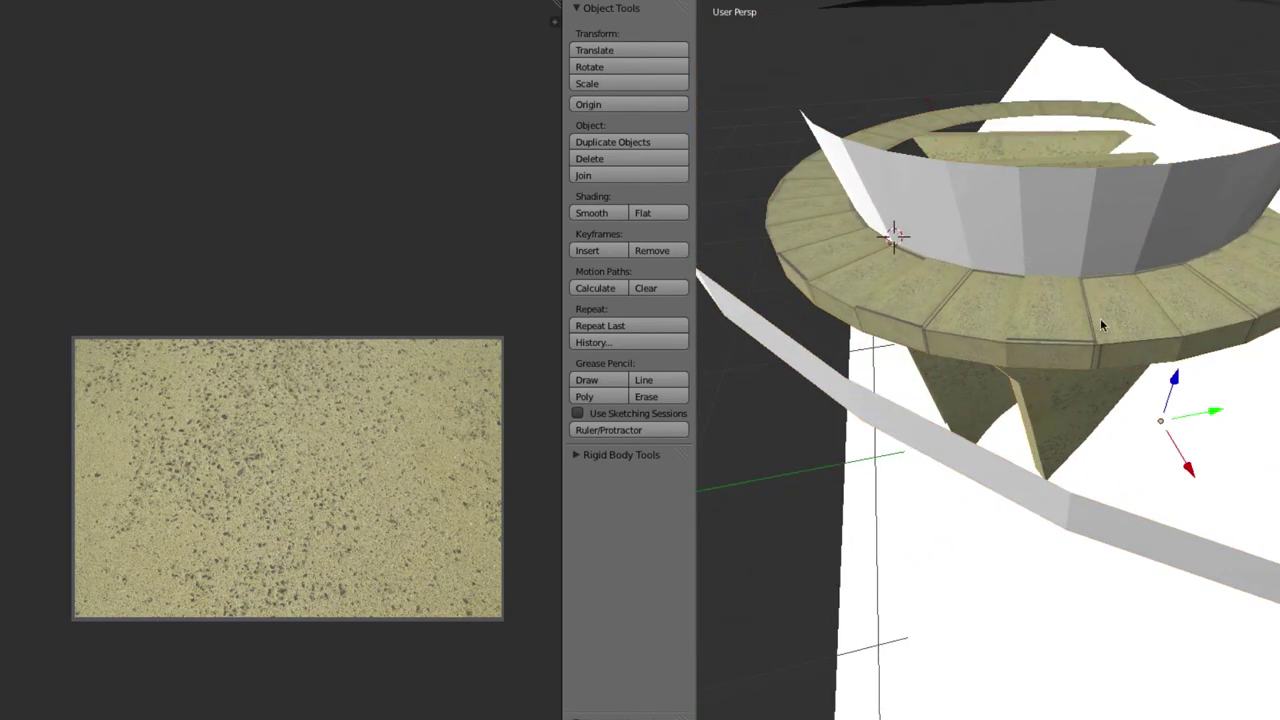
right_click(1064, 319)
middle_drag(1061, 316, 1225, 255)
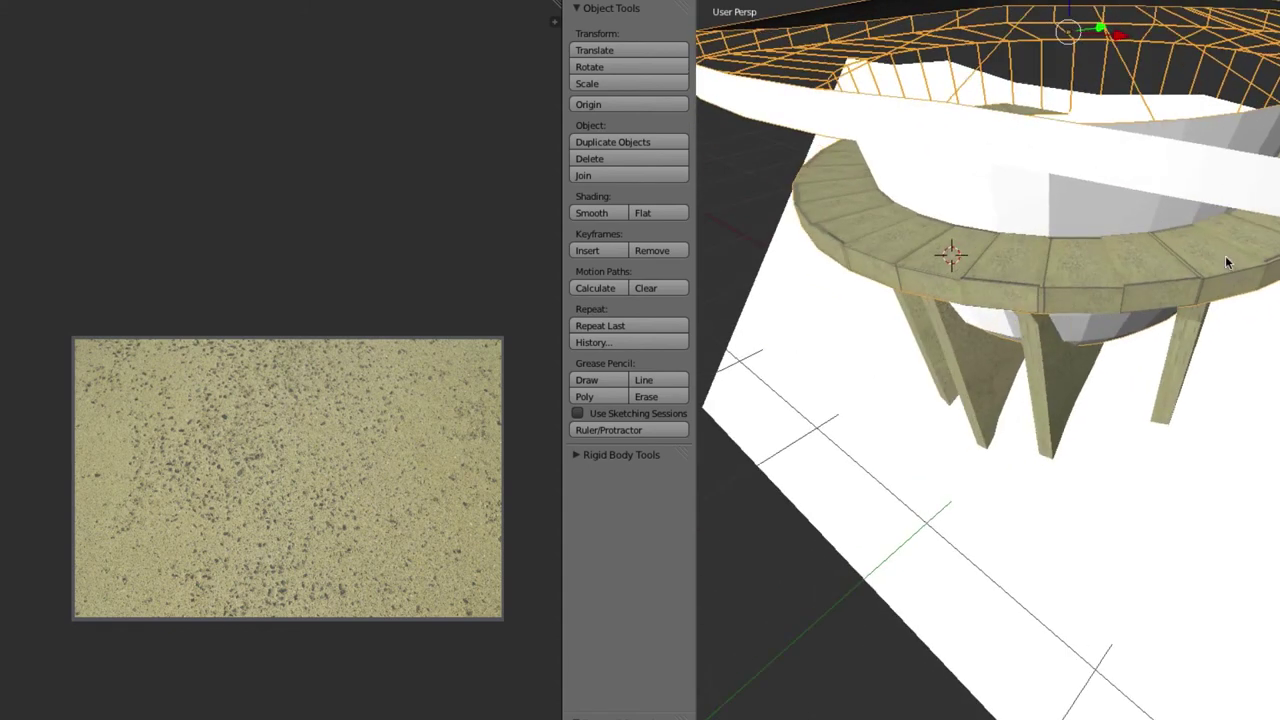
right_click(1227, 258)
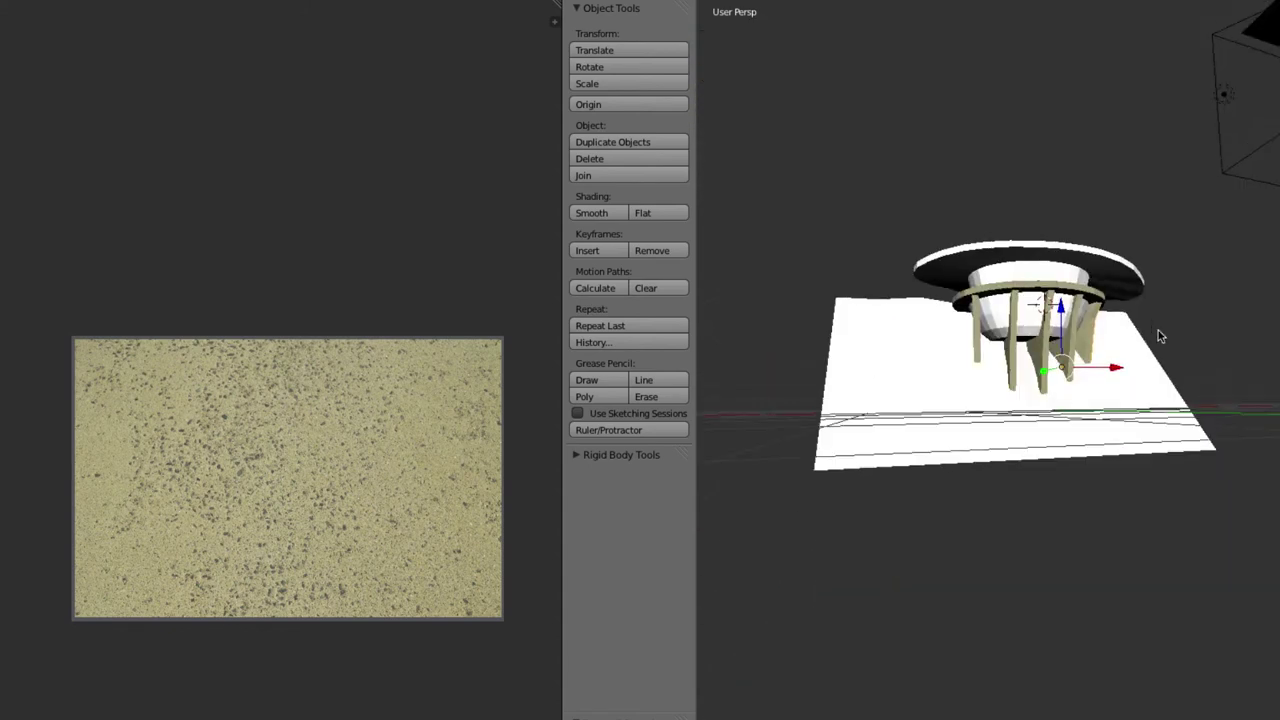
middle_drag(1158, 331, 970, 348)
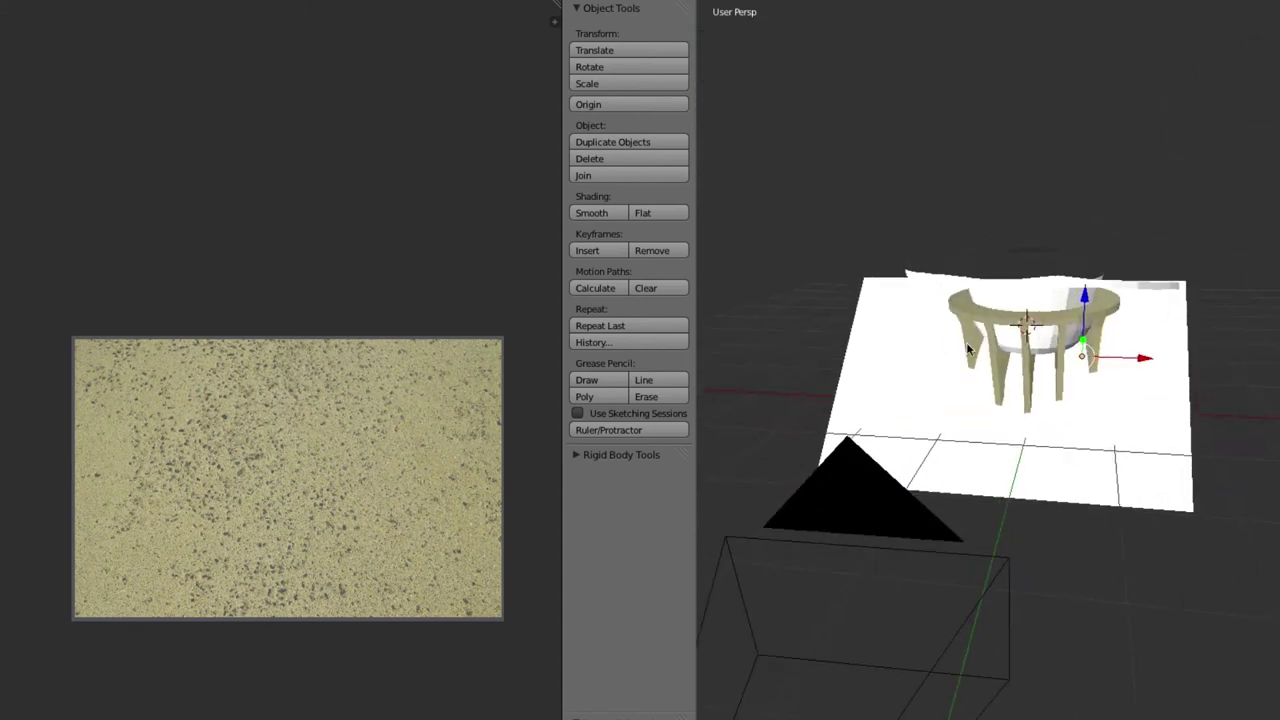
middle_drag(1108, 345, 1080, 318)
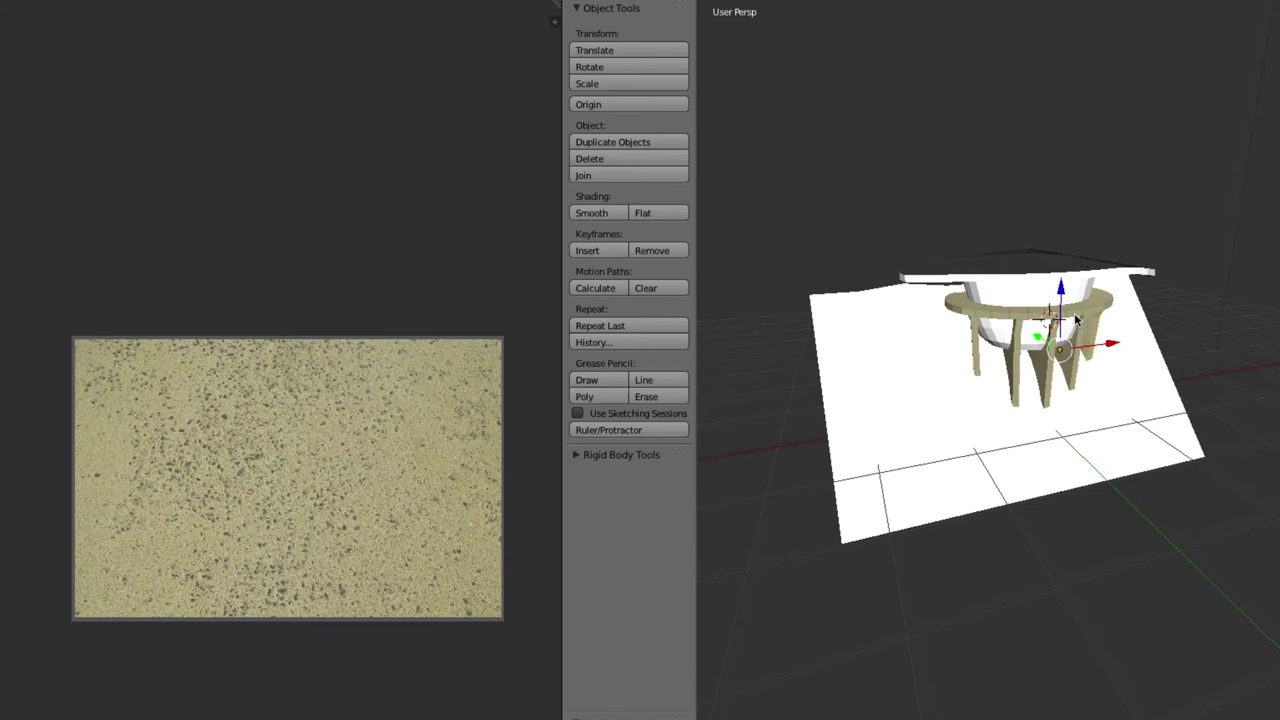